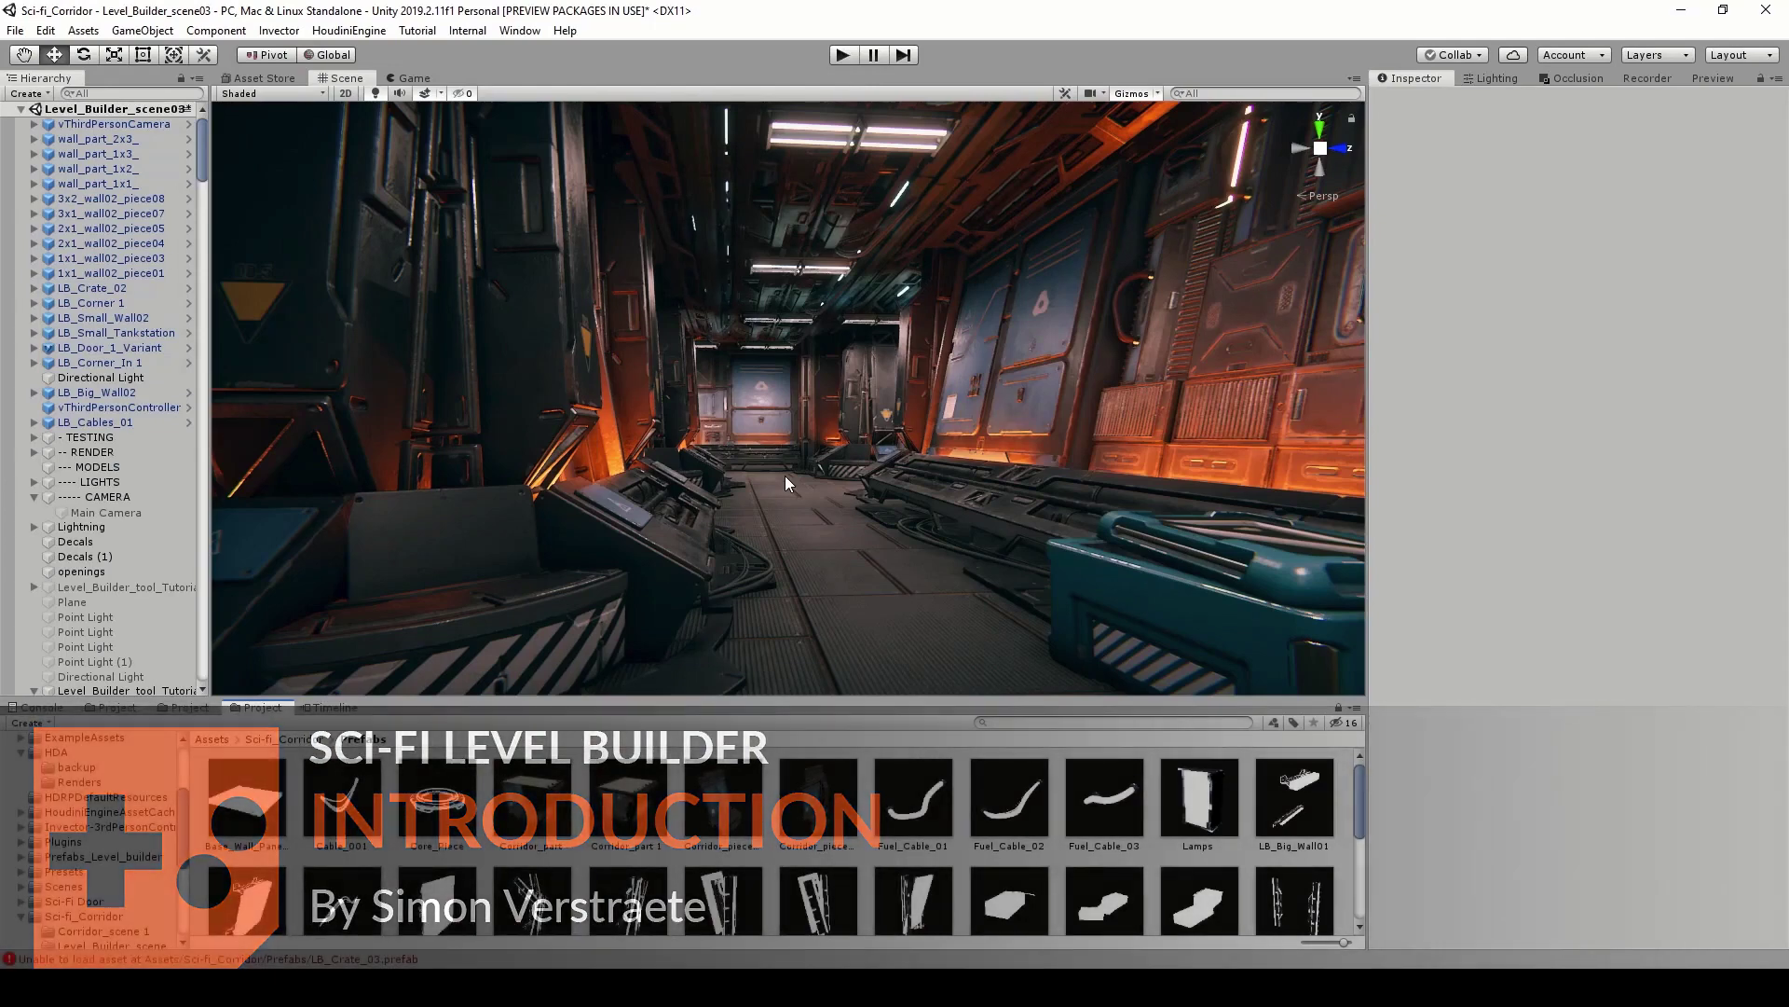
Step: Select the level builder tool asset and move the end control point of its curve outward to reshape the corridor's end
key("w")
right_click_drag(848, 466, 791, 455)
left_click(790, 455)
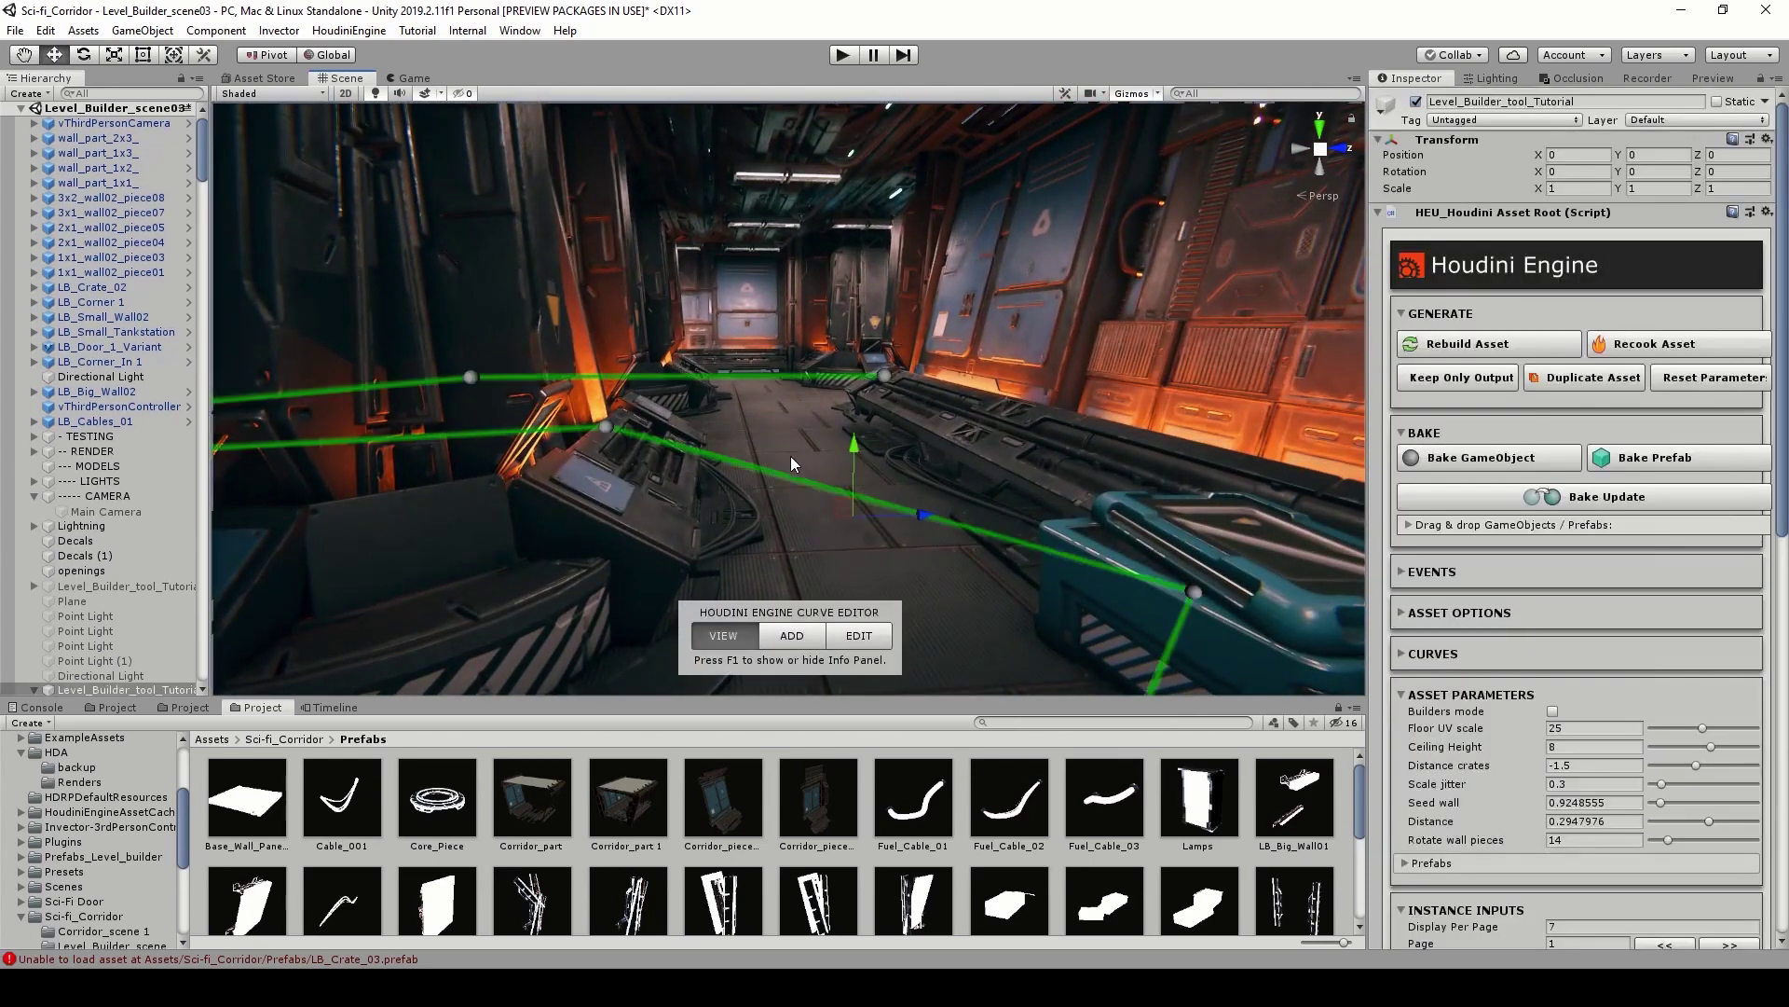
scroll(858, 479, "up", 3)
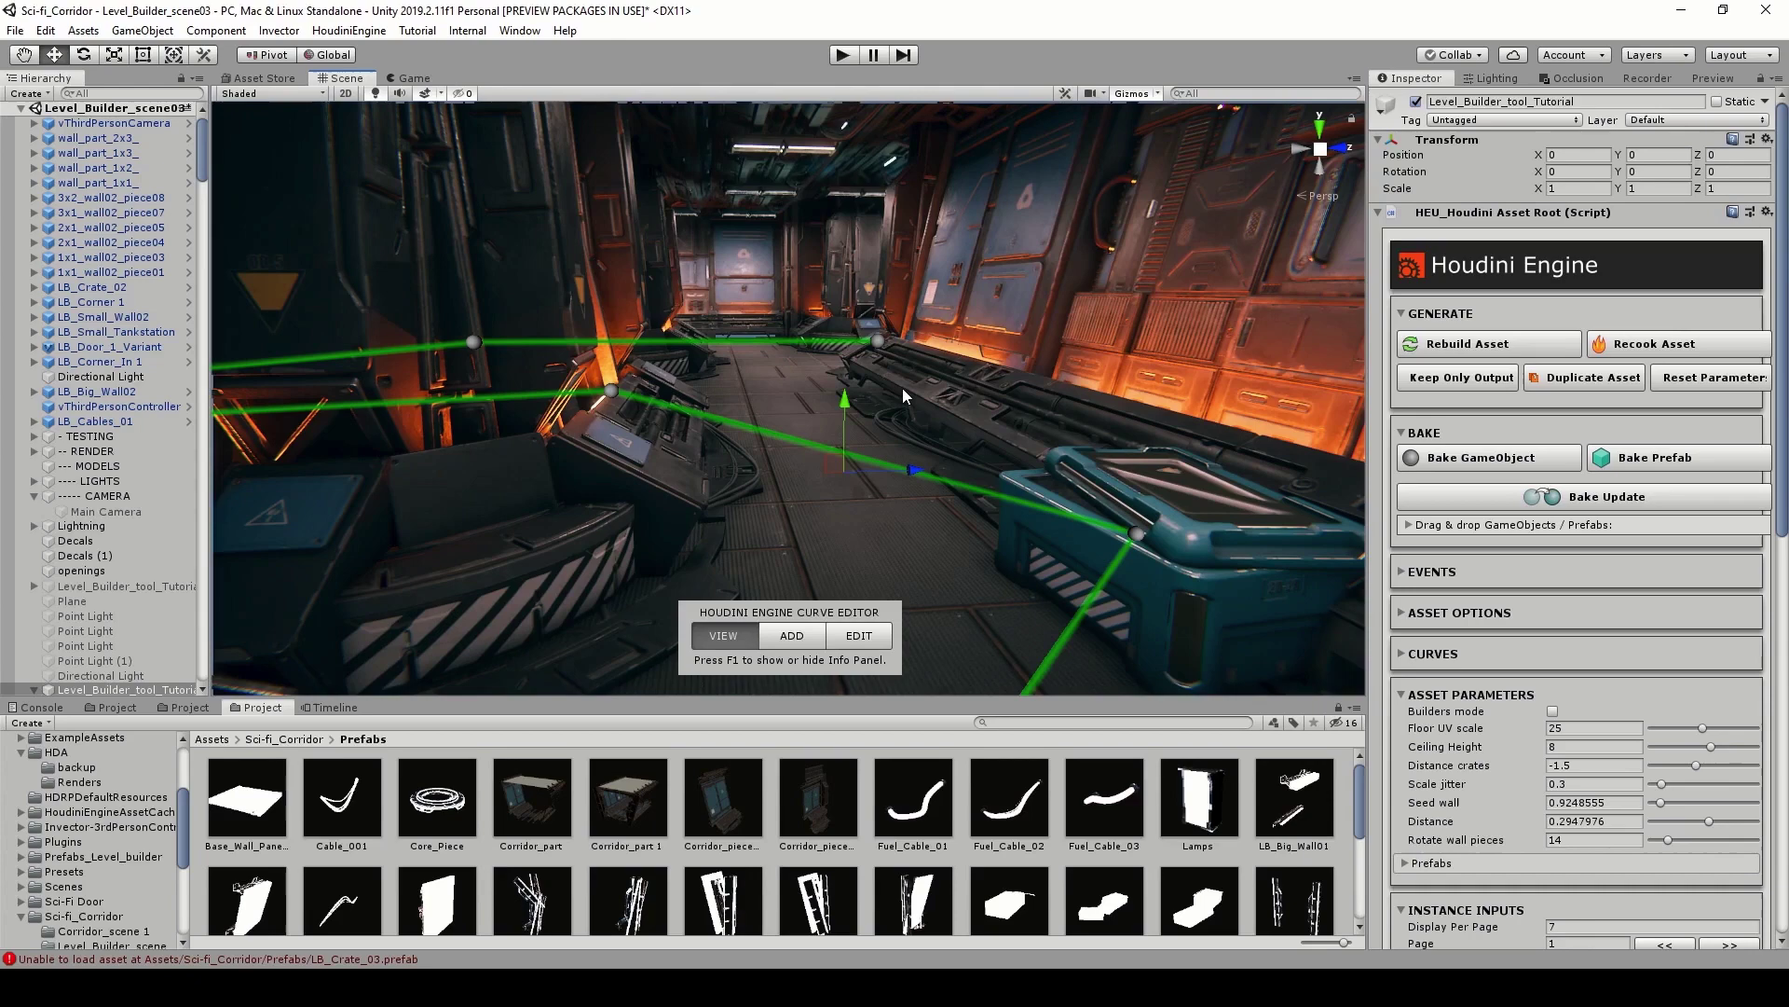
right_click_drag(902, 388, 1013, 637)
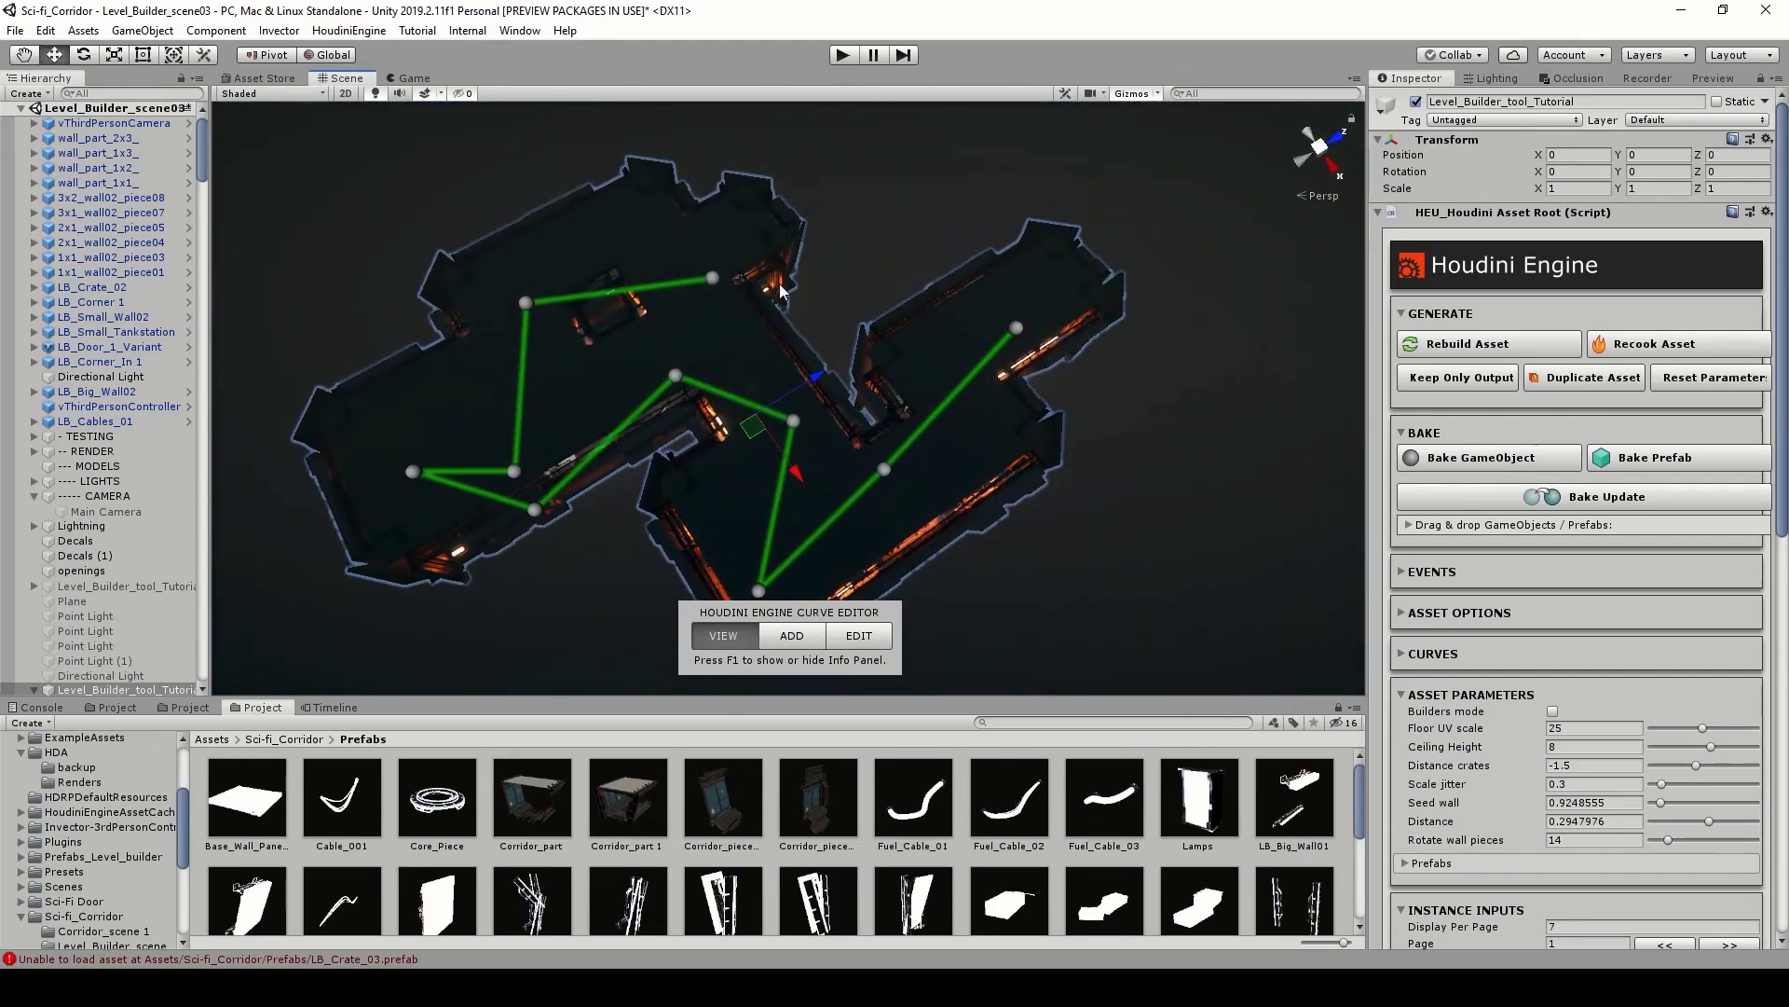
right_click_drag(781, 291, 852, 511)
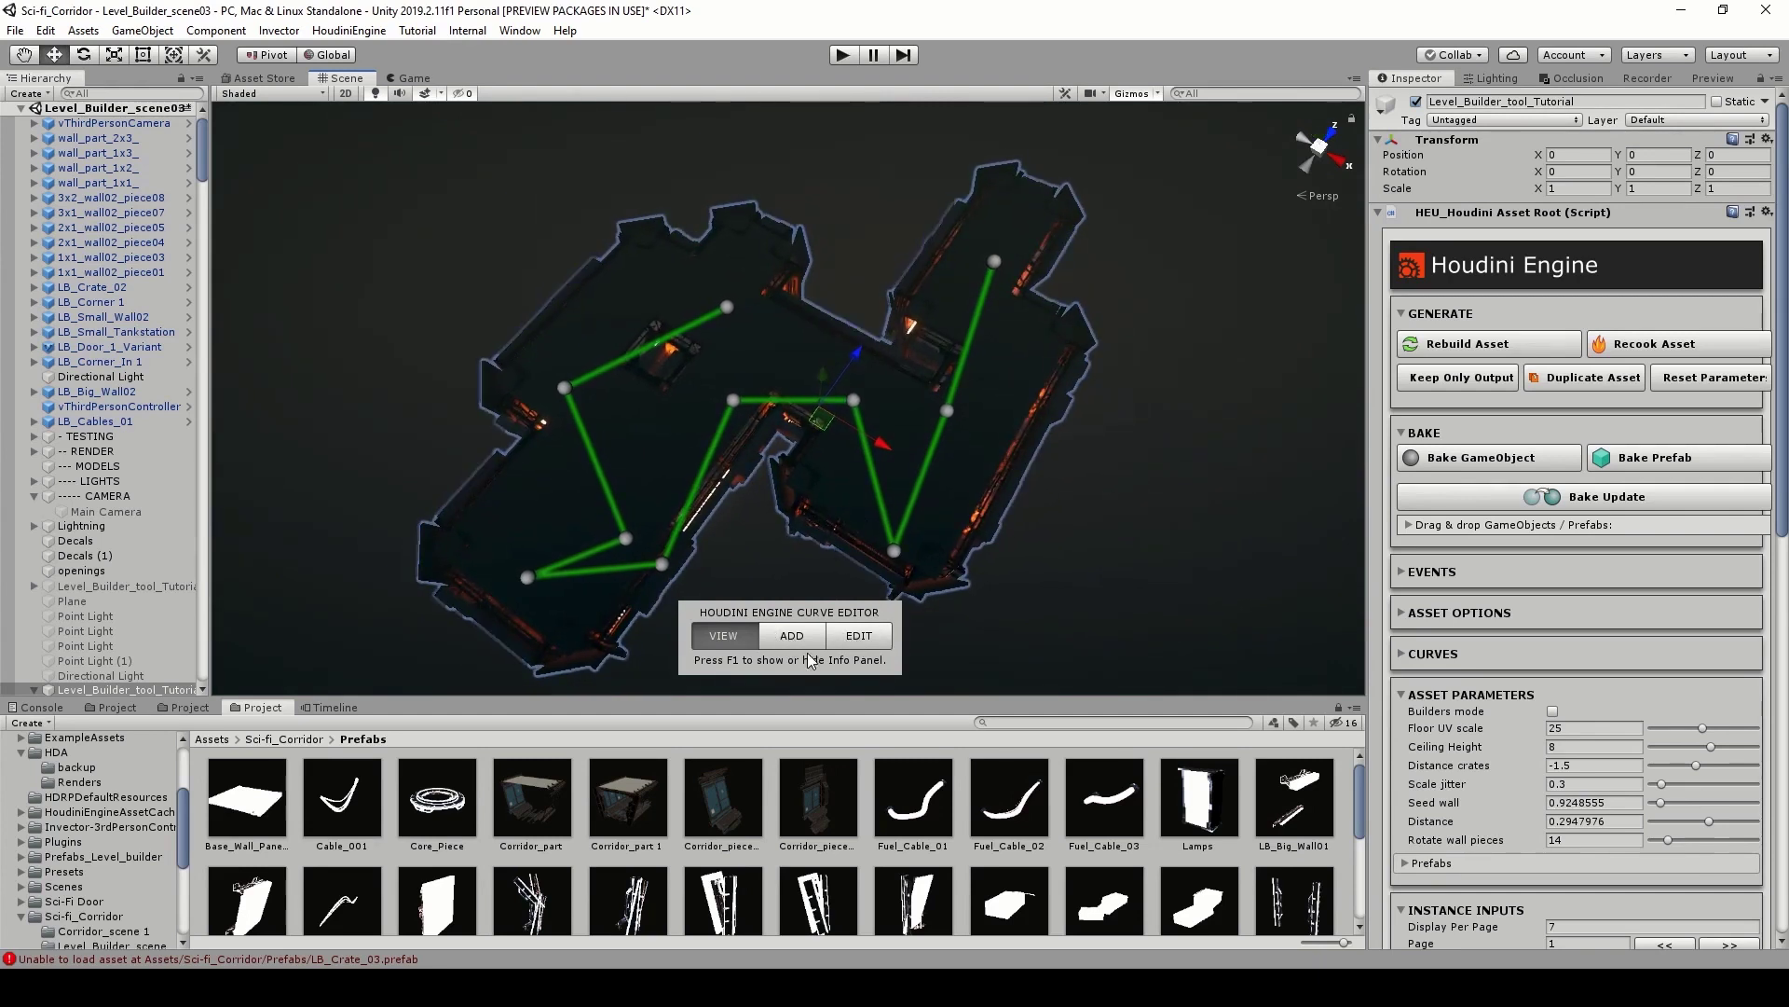
left_click(864, 640)
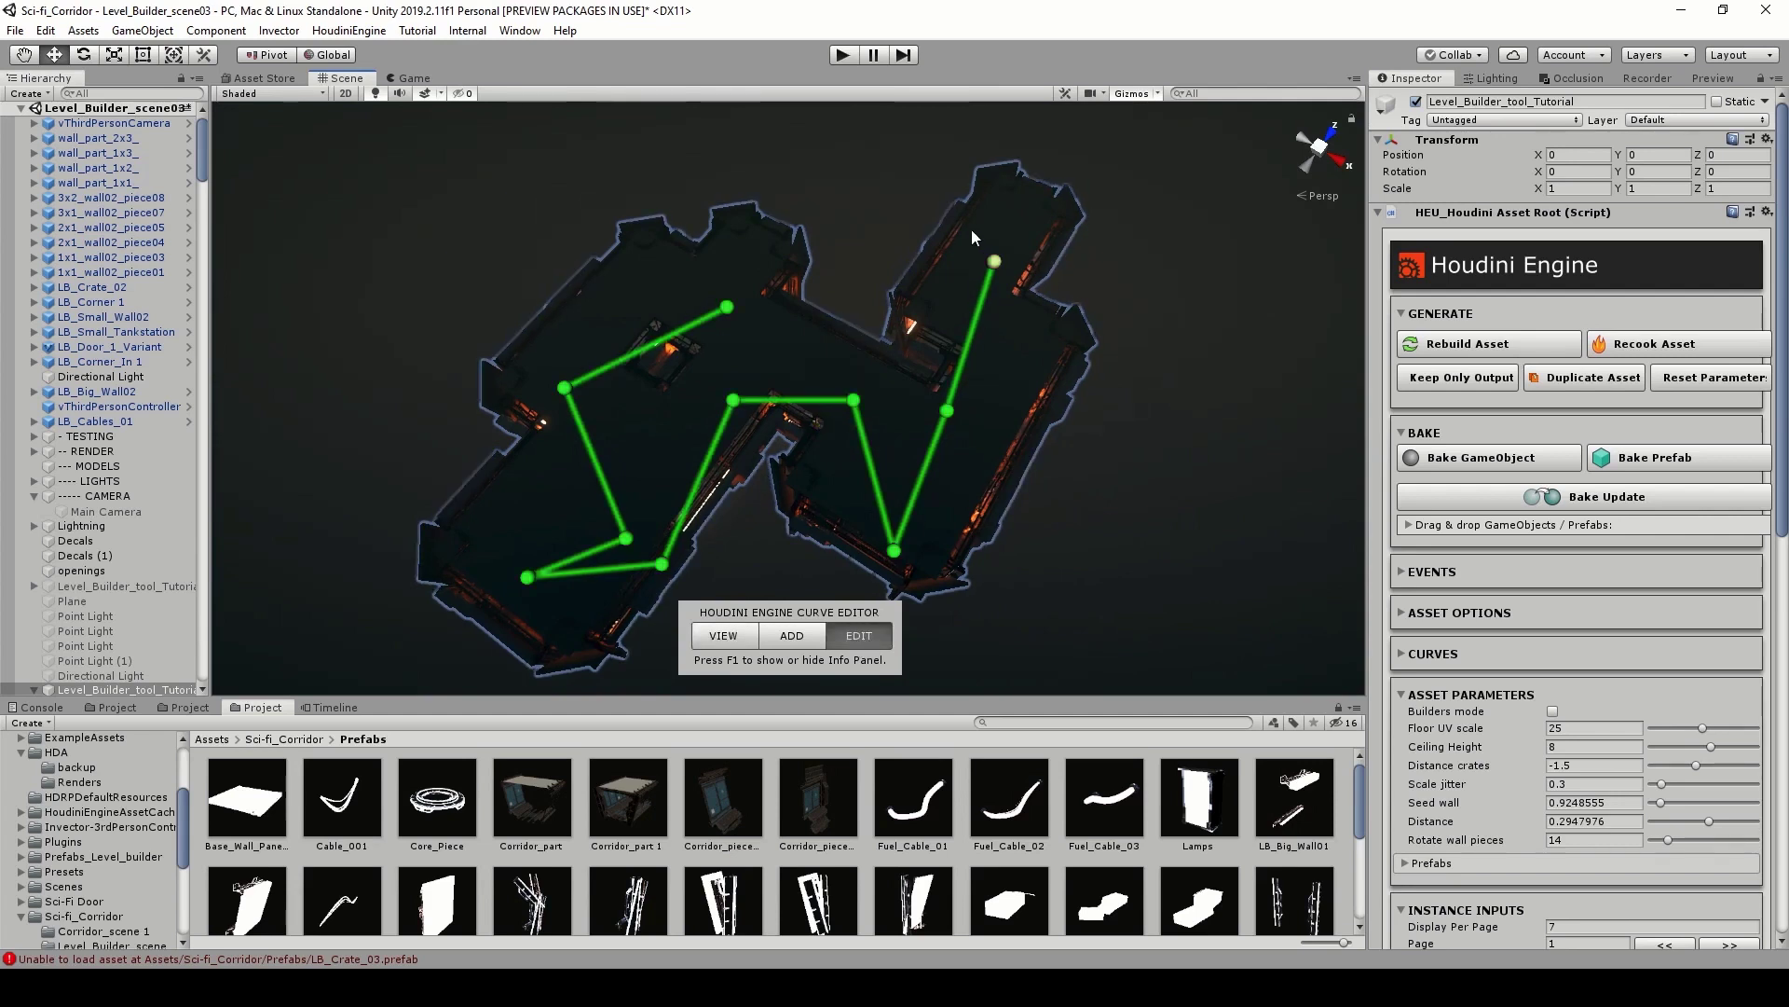
left_click(994, 262)
left_click_drag(1001, 276, 1081, 287)
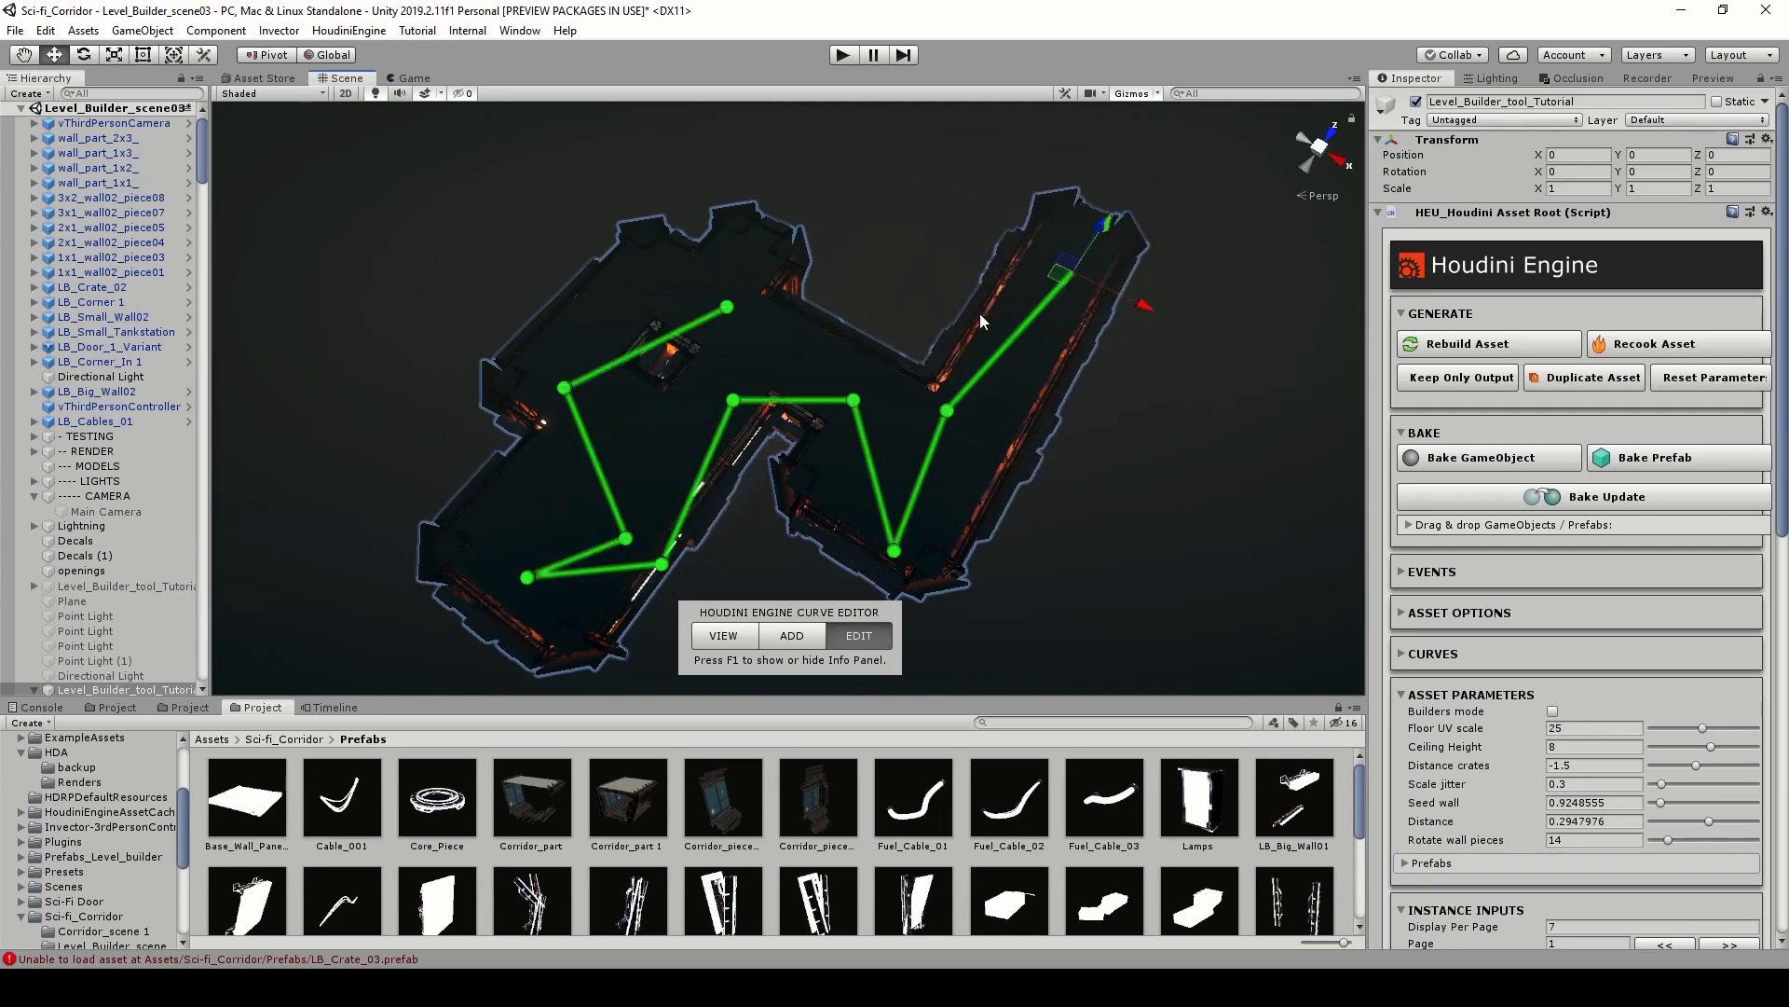
Step: Examine the reshaped level layout and its guide curve from a lower angle
key("w")
right_click_drag(971, 363, 1098, 312)
left_click_drag(1097, 312, 1072, 310, "alt")
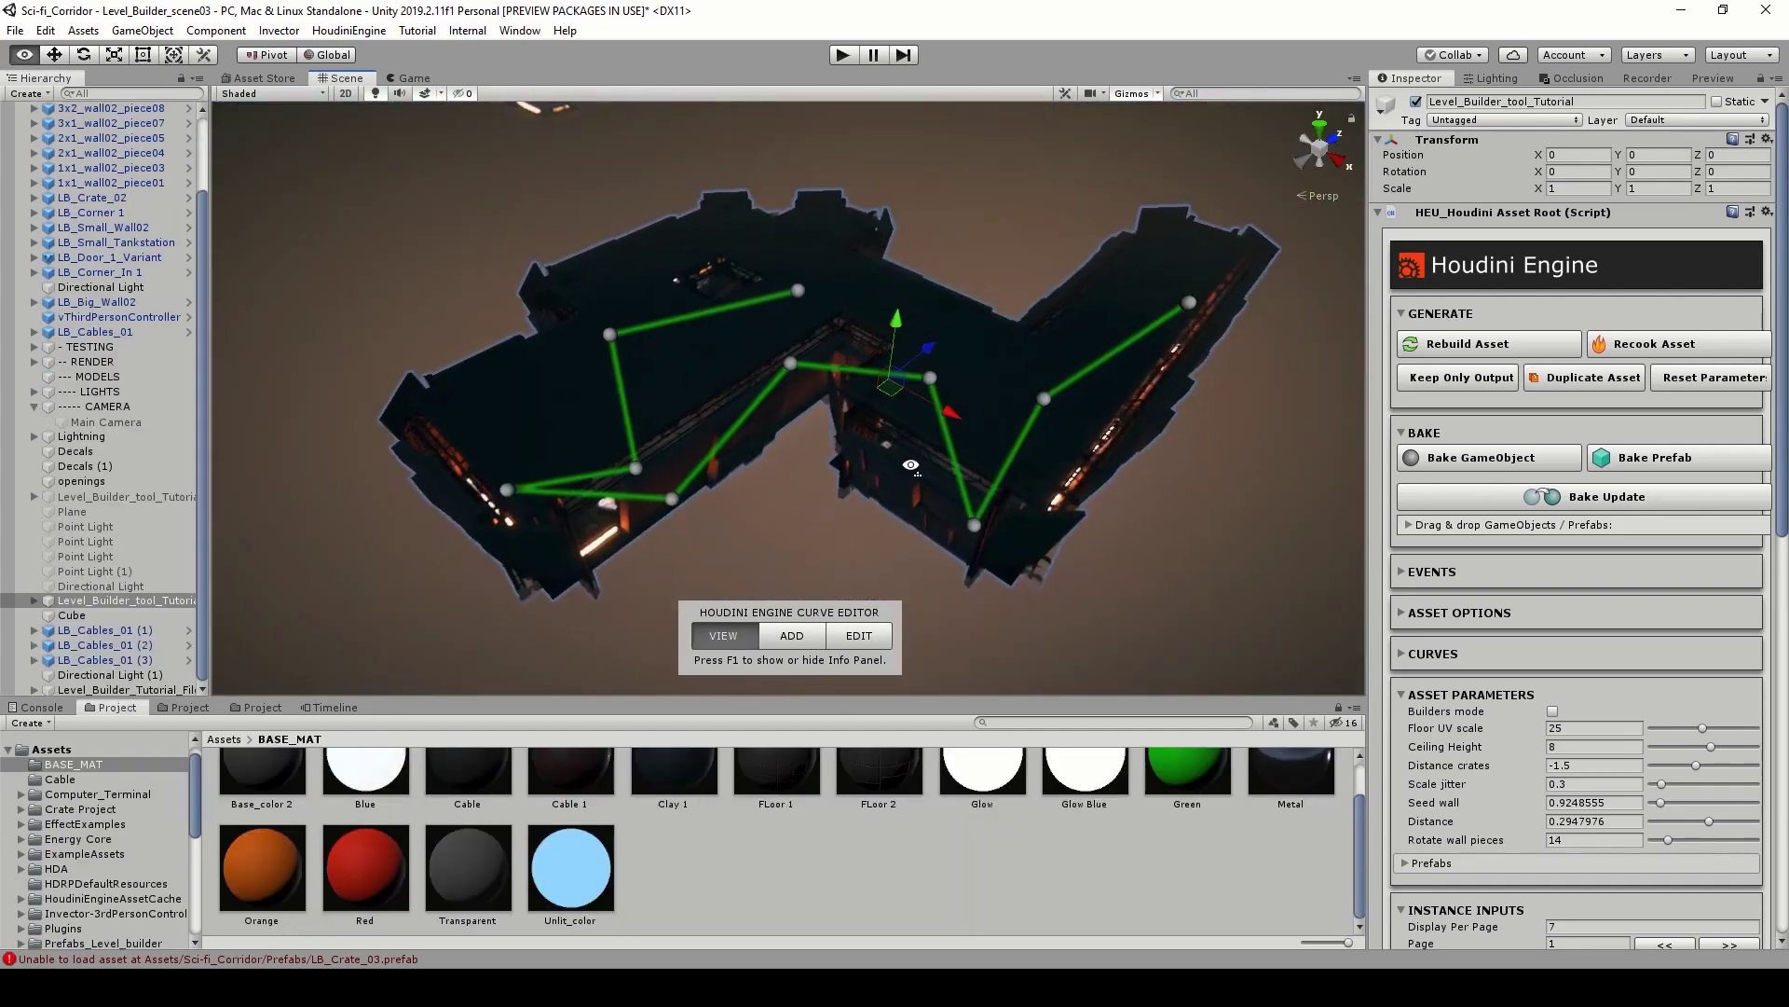
left_click_drag(911, 464, 921, 468, "alt")
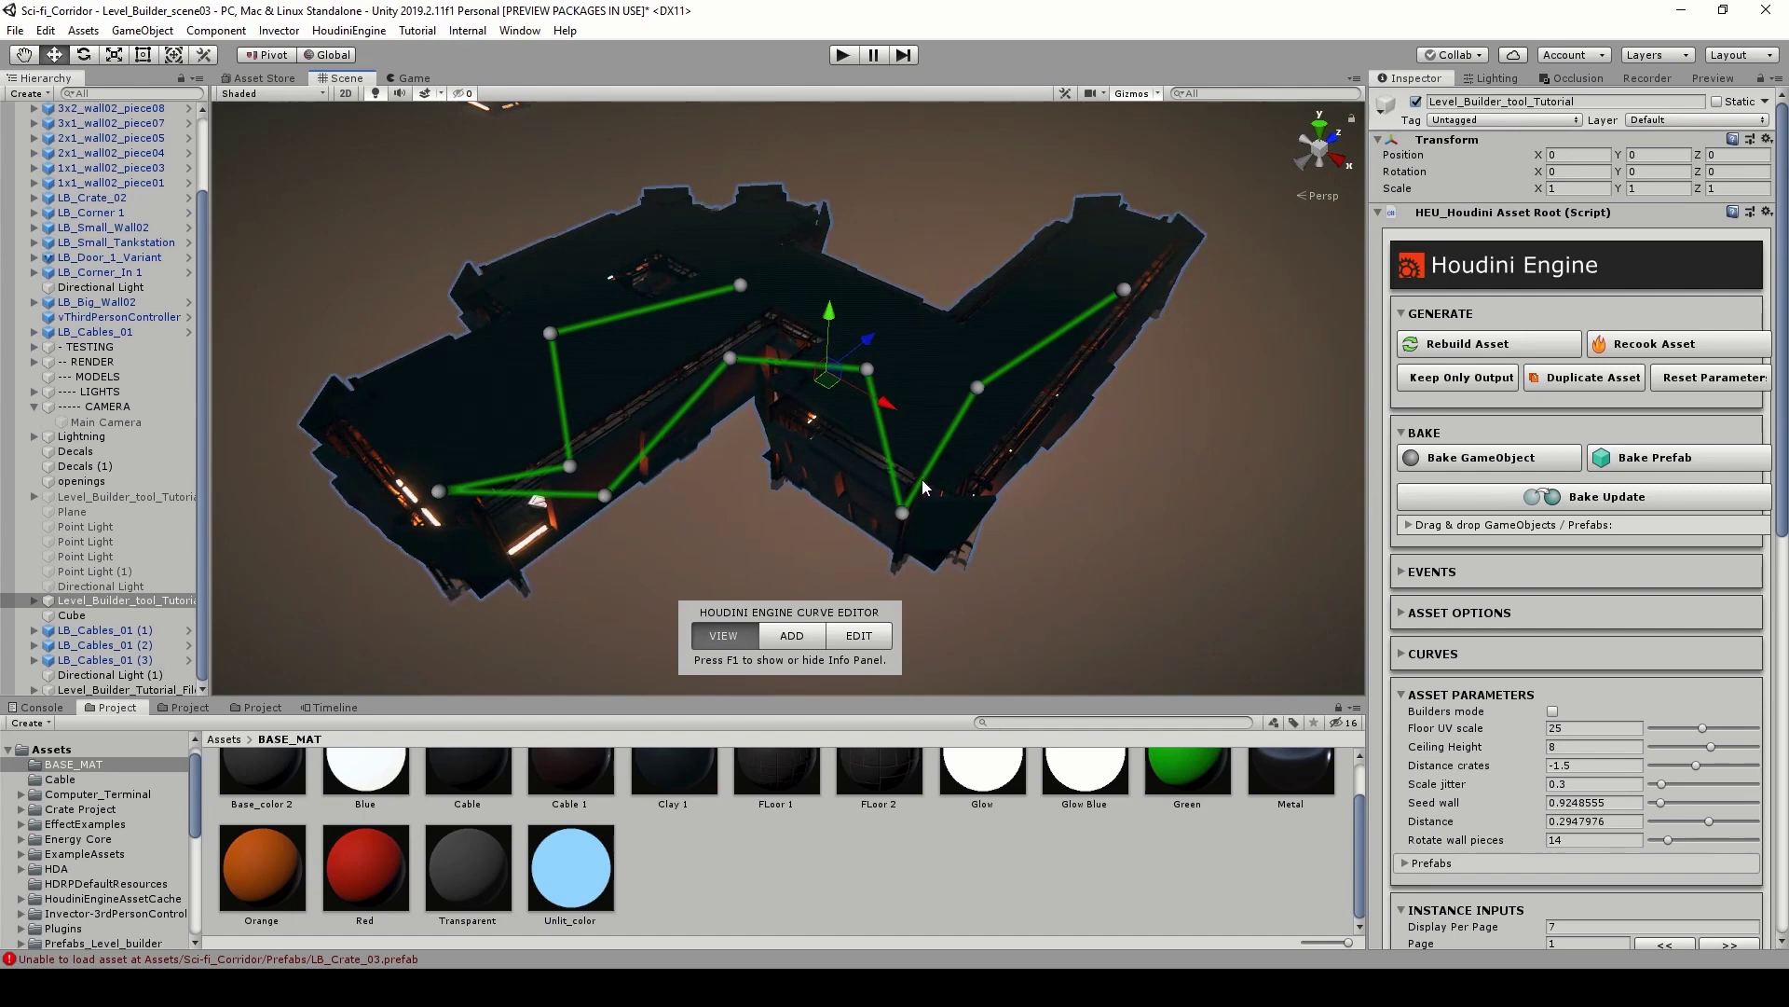
left_click_drag(975, 471, 1002, 473, "alt")
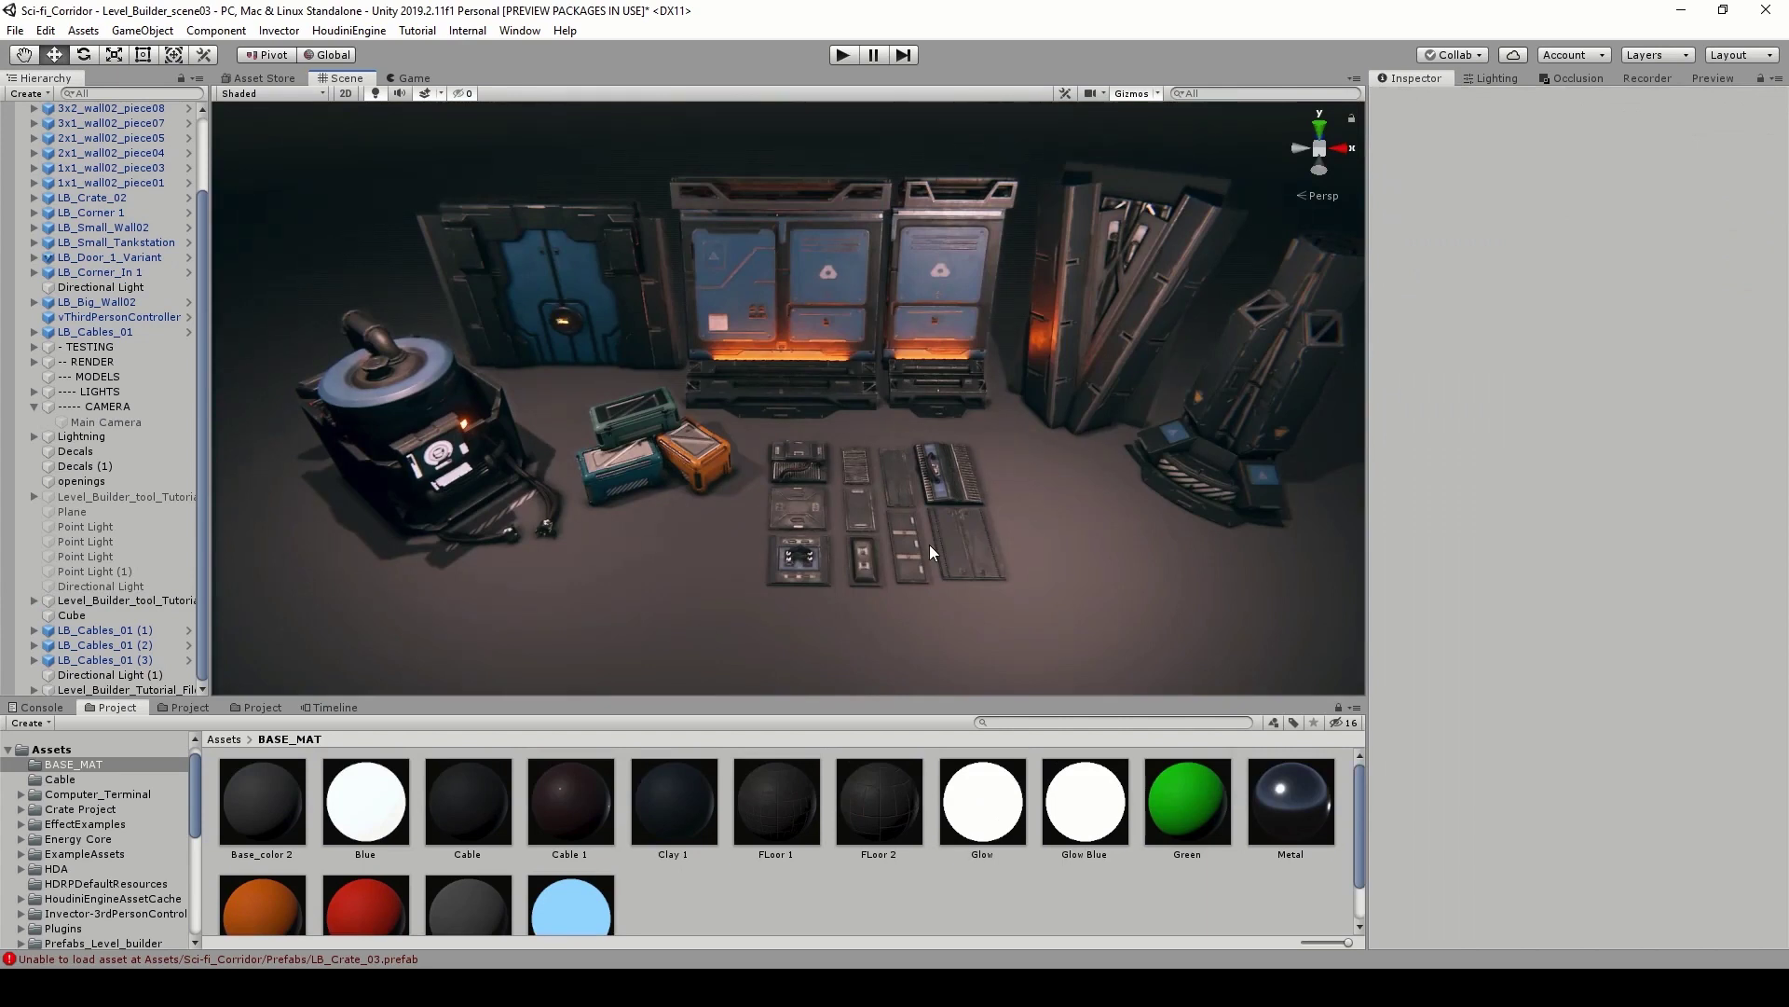
Step: Inspect the modular prefabs one by one: big wall, small tank station, crate, door, inner corner and outer corner
left_click(815, 292)
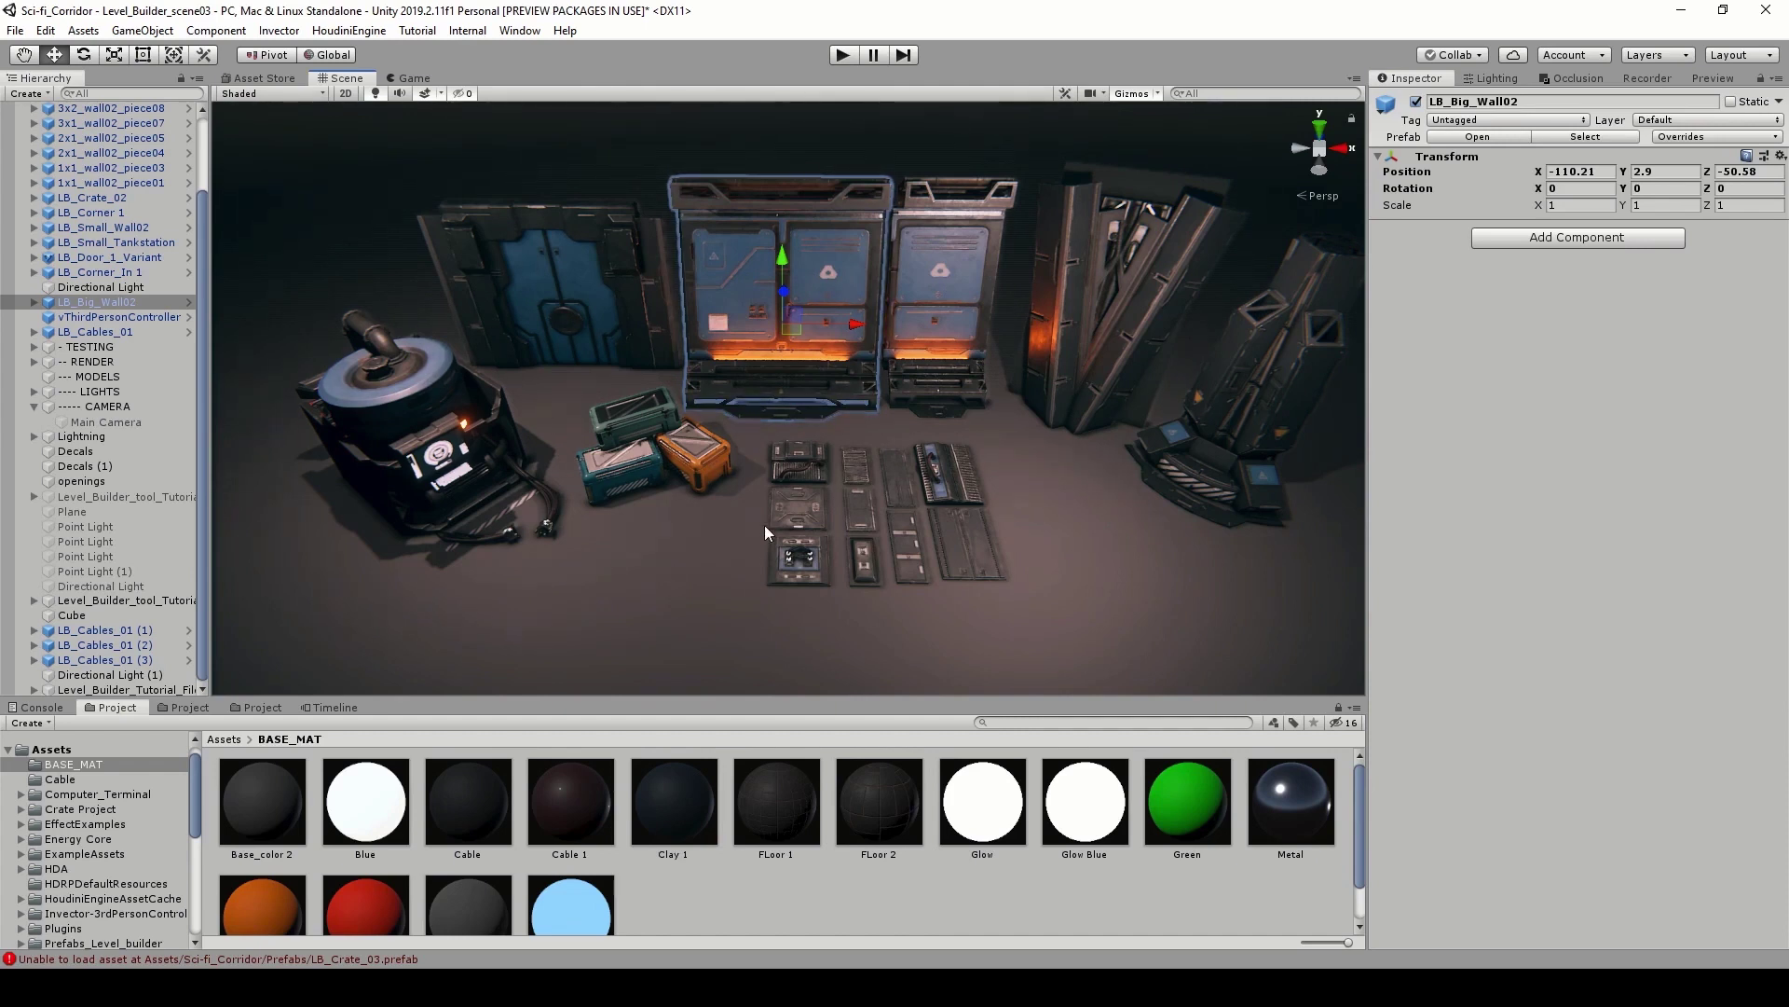
left_click(388, 395)
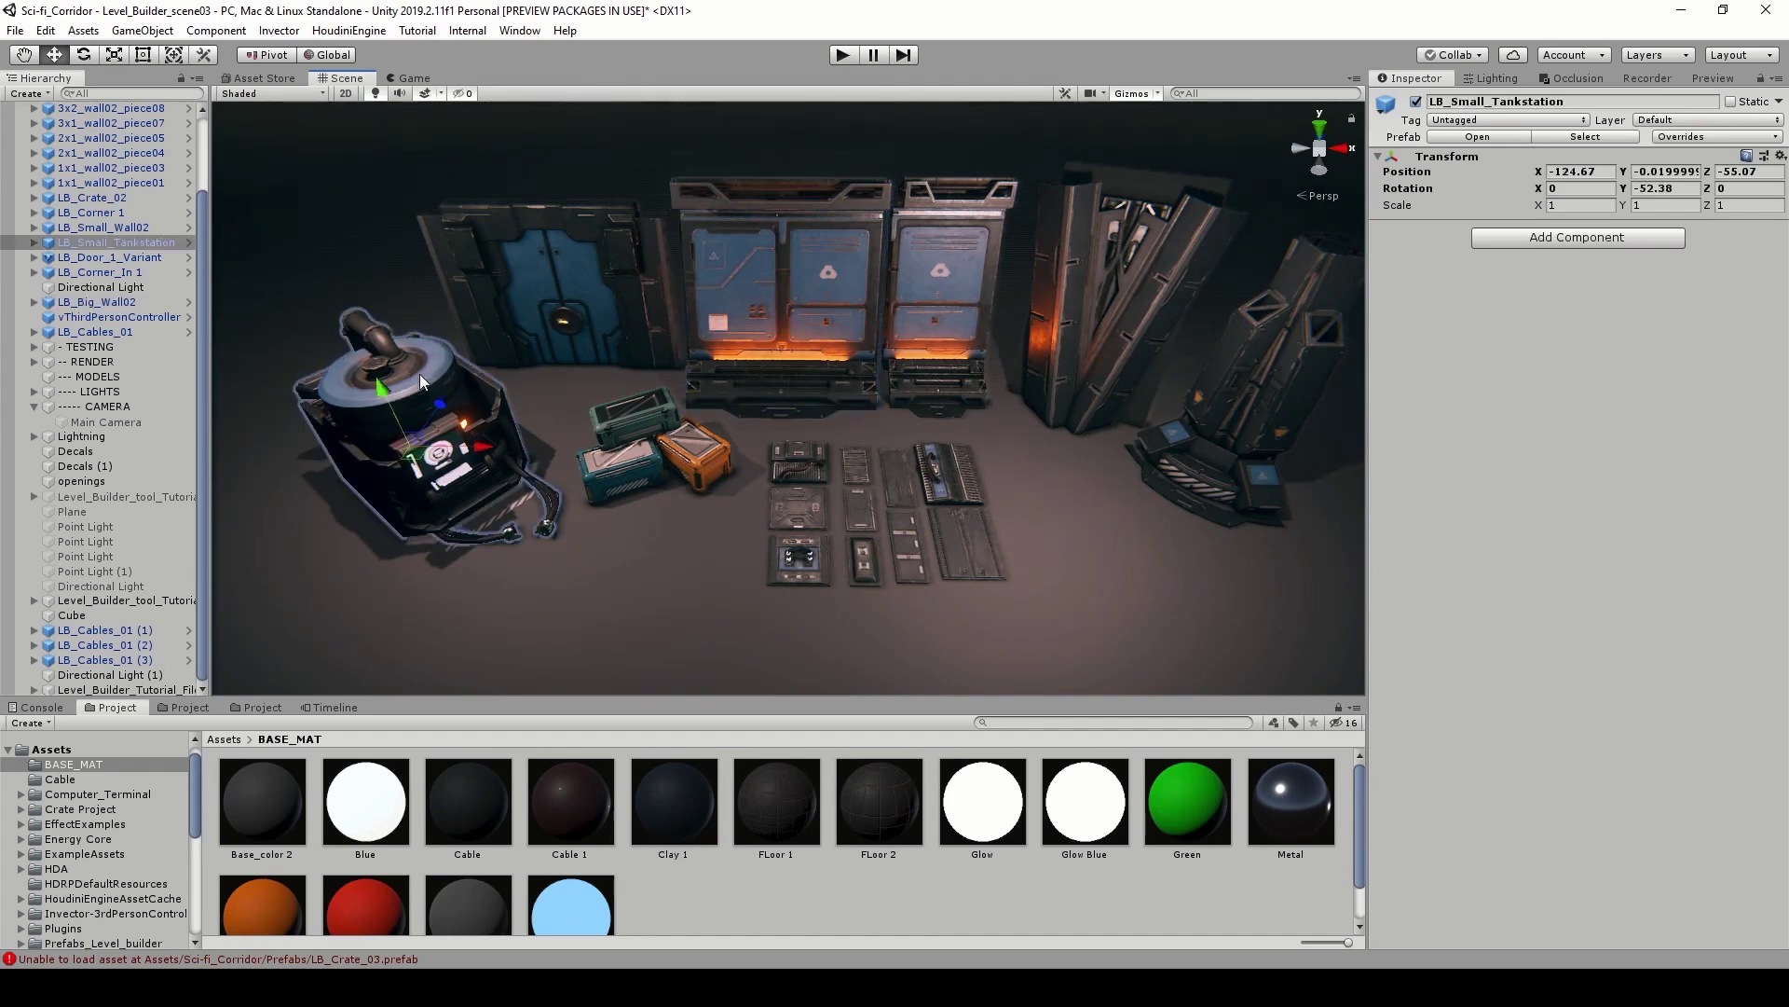
left_click(594, 463)
left_click(597, 271)
left_click(775, 281)
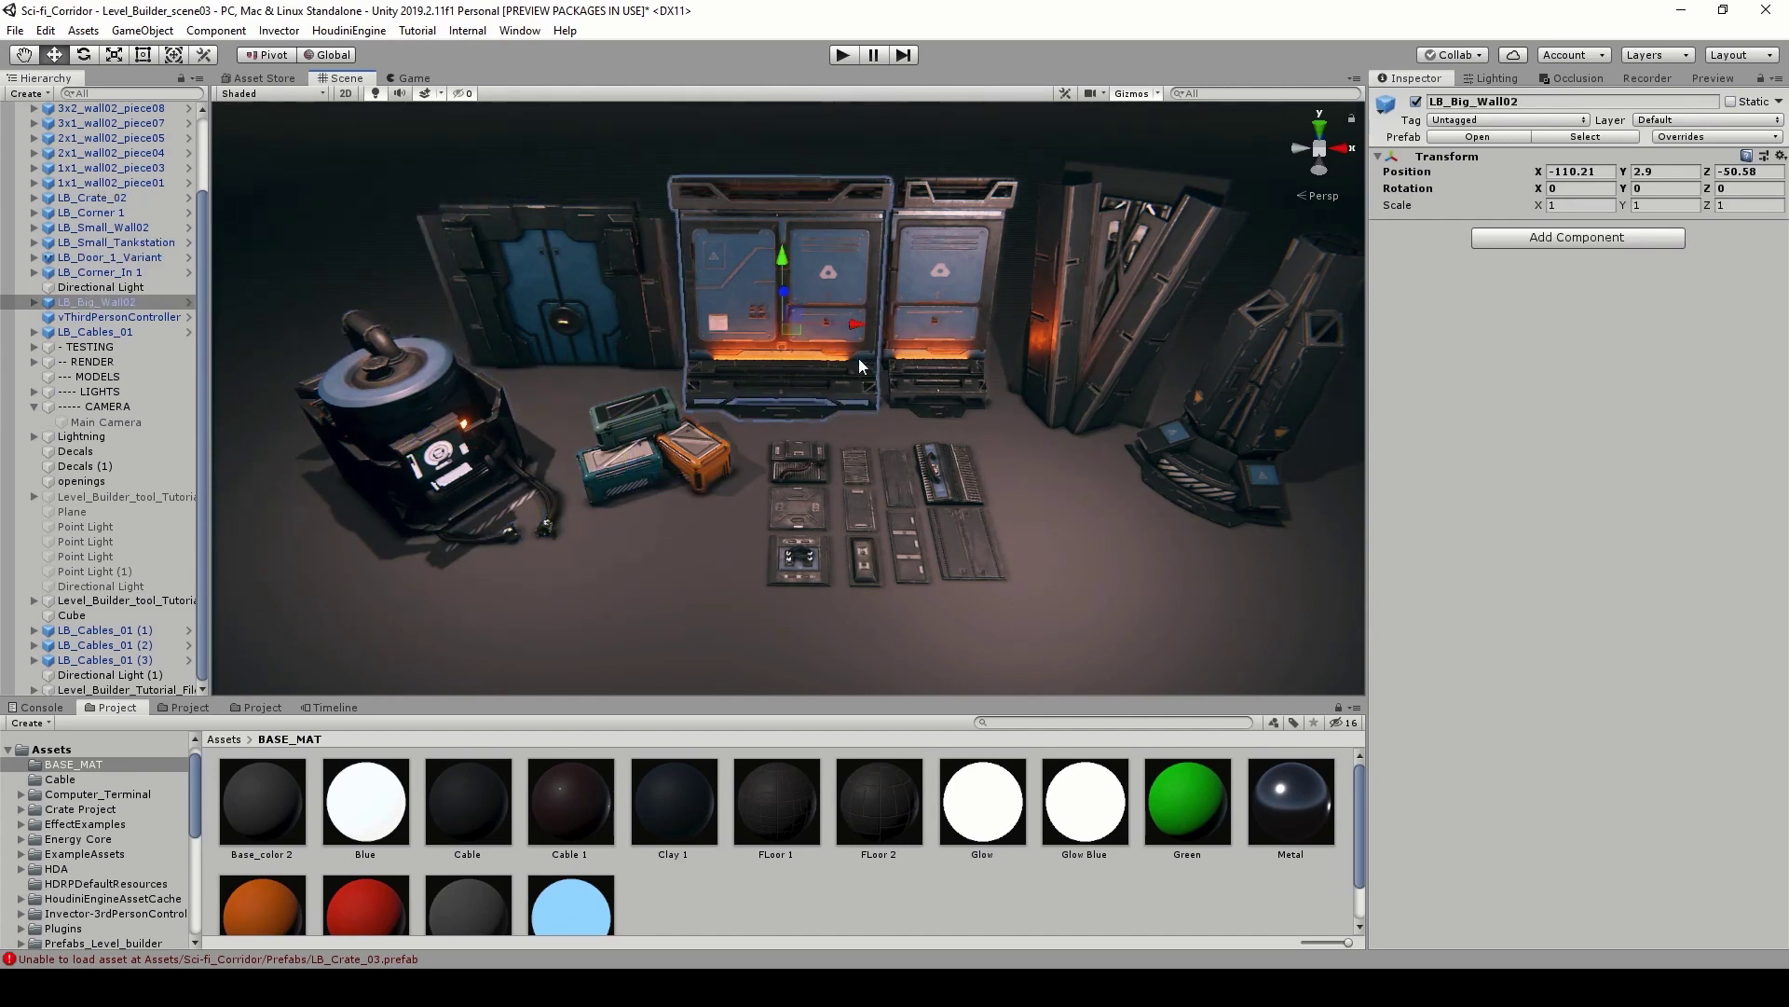
left_click(1072, 328)
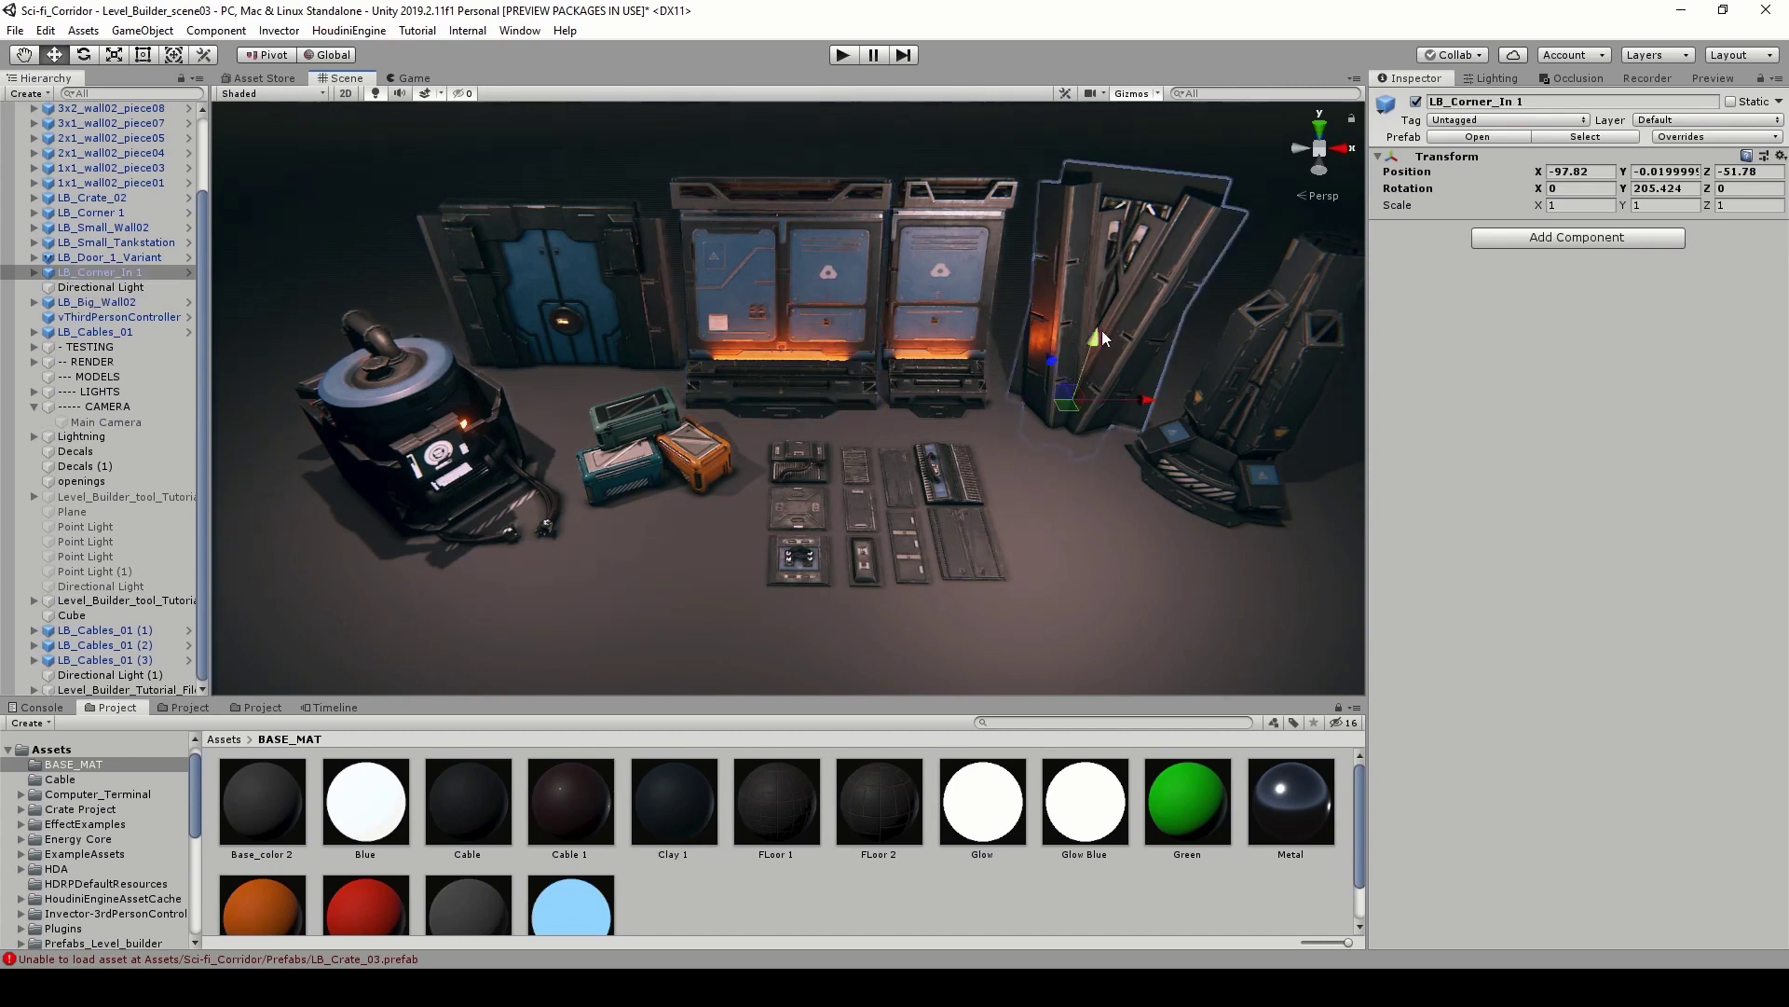
left_click(1245, 390)
left_click_drag(1182, 478, 1005, 477, "alt")
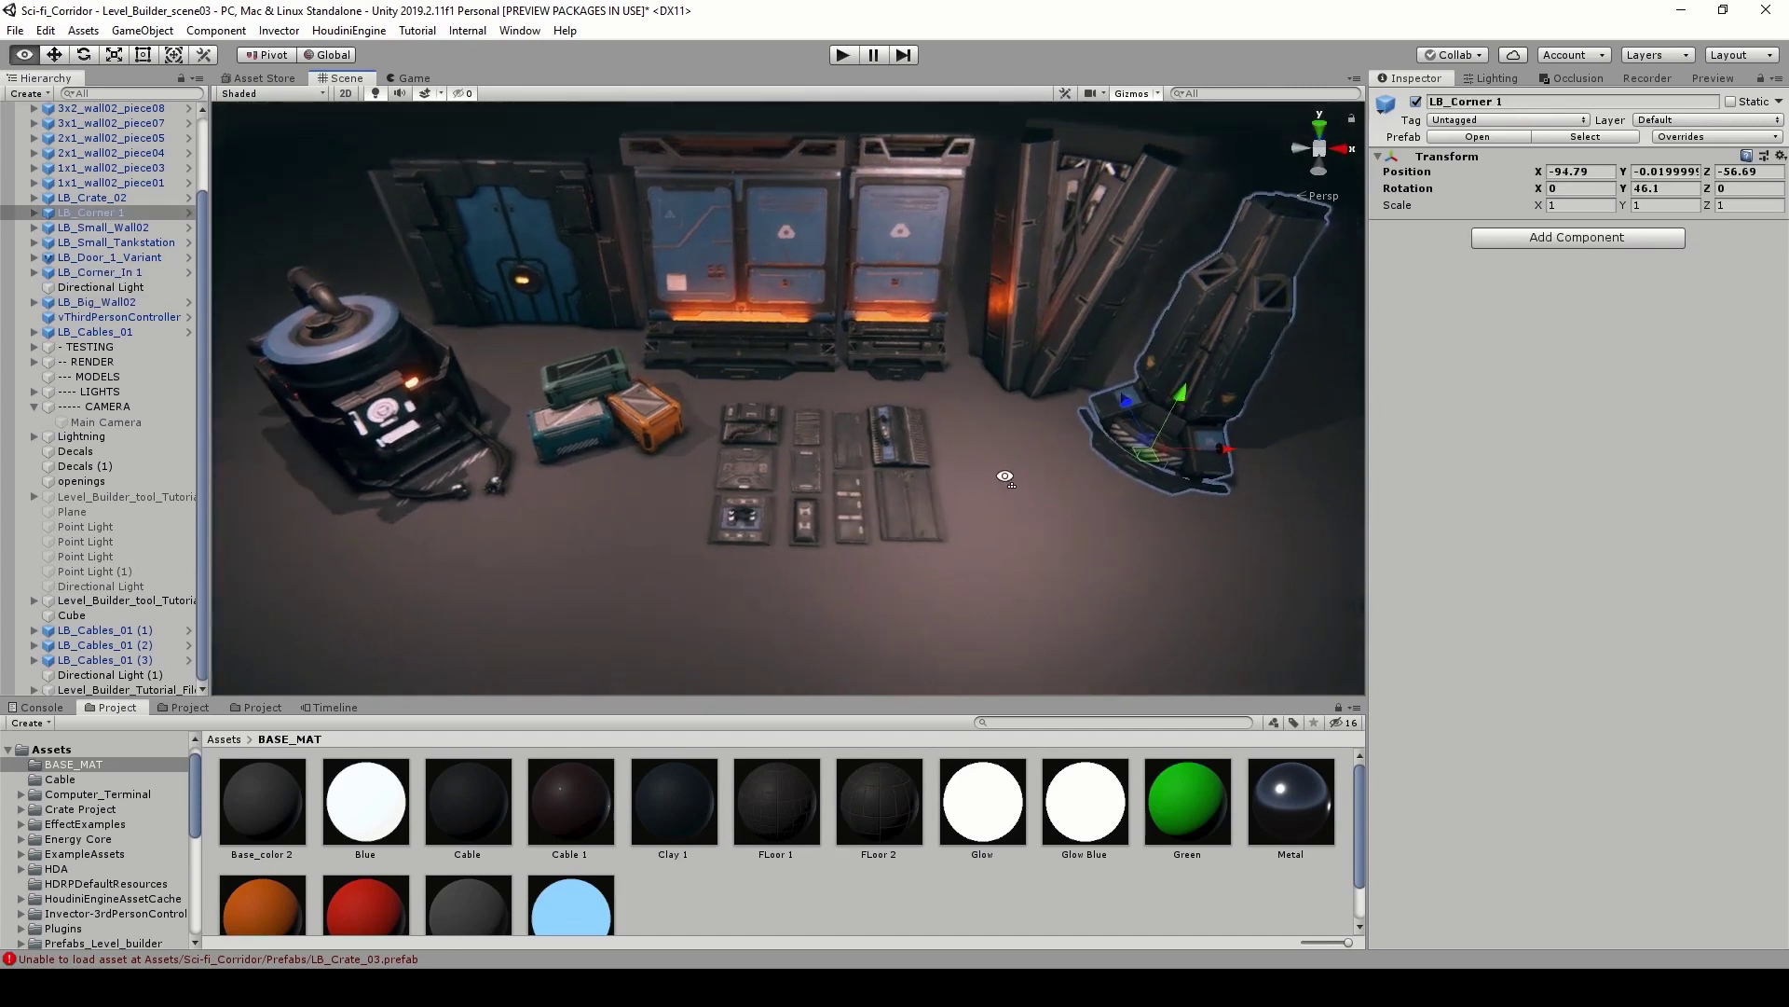
Step: Examine the small wall detail panels laid out on the floor up close, including 1x1_wall02_piece03 and 2x1_wall02_piece05
key("w")
right_click_drag(1005, 477, 1010, 520)
right_click_drag(679, 298, 685, 295)
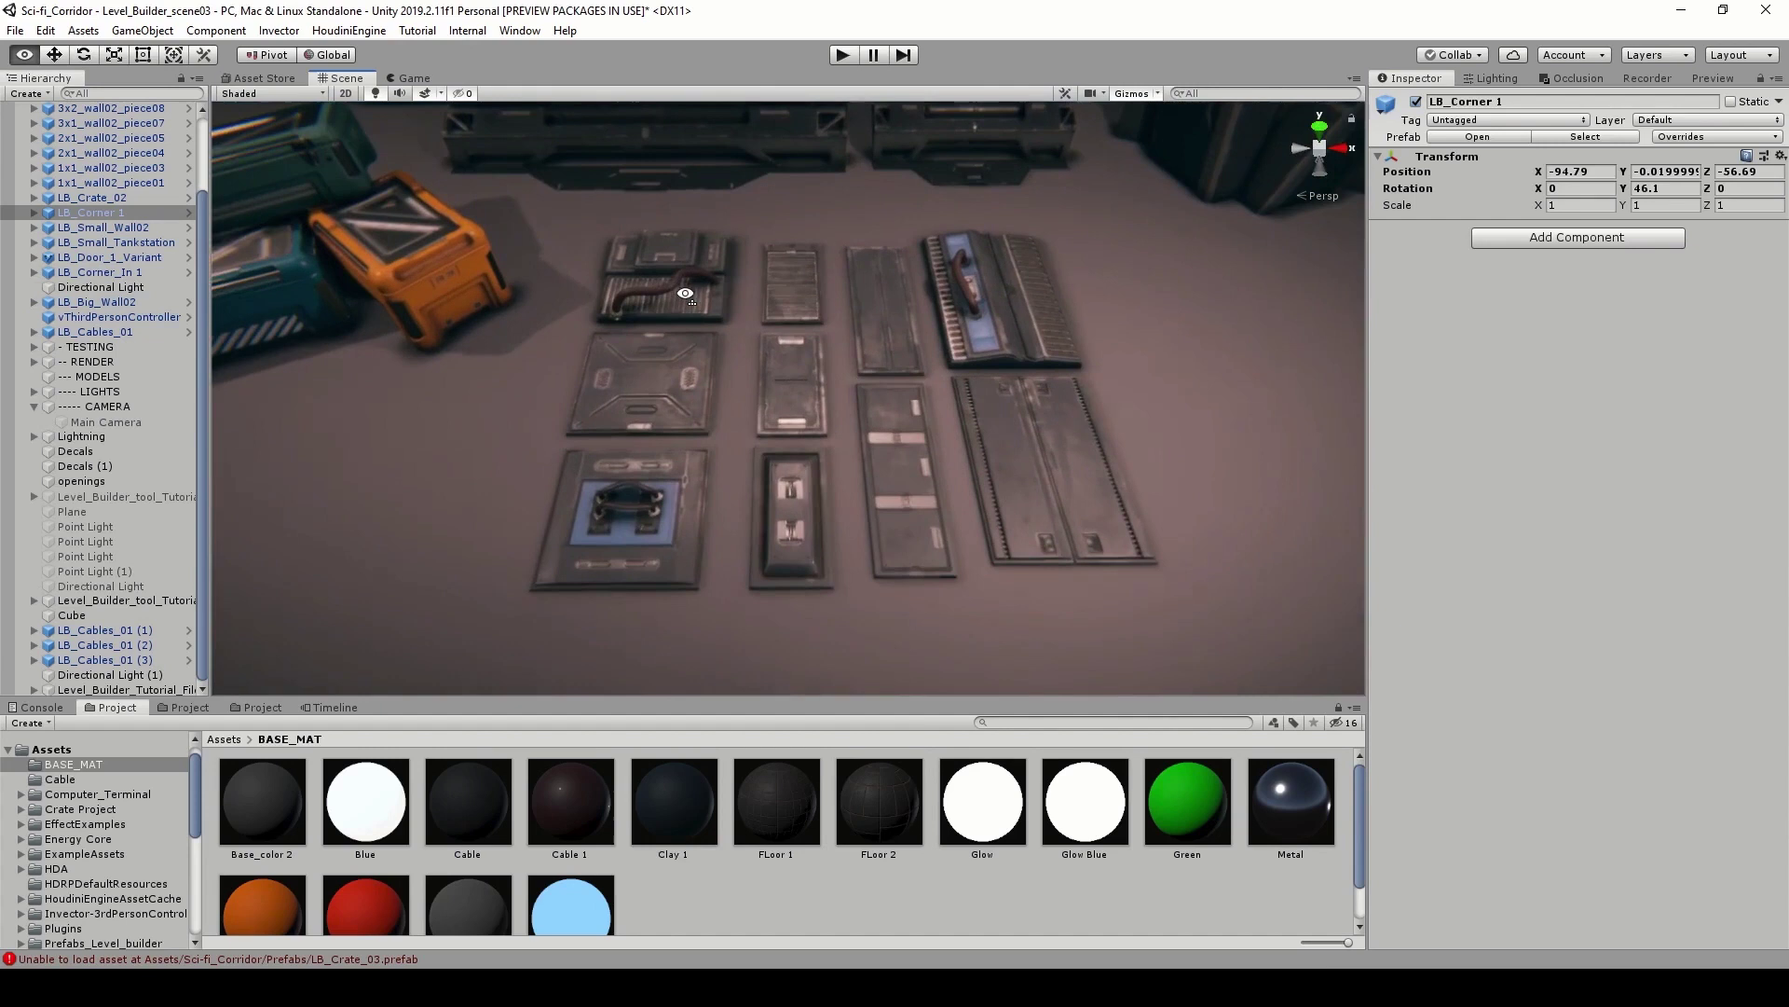
scroll(685, 293, "up", 2)
scroll(915, 479, "up", 5)
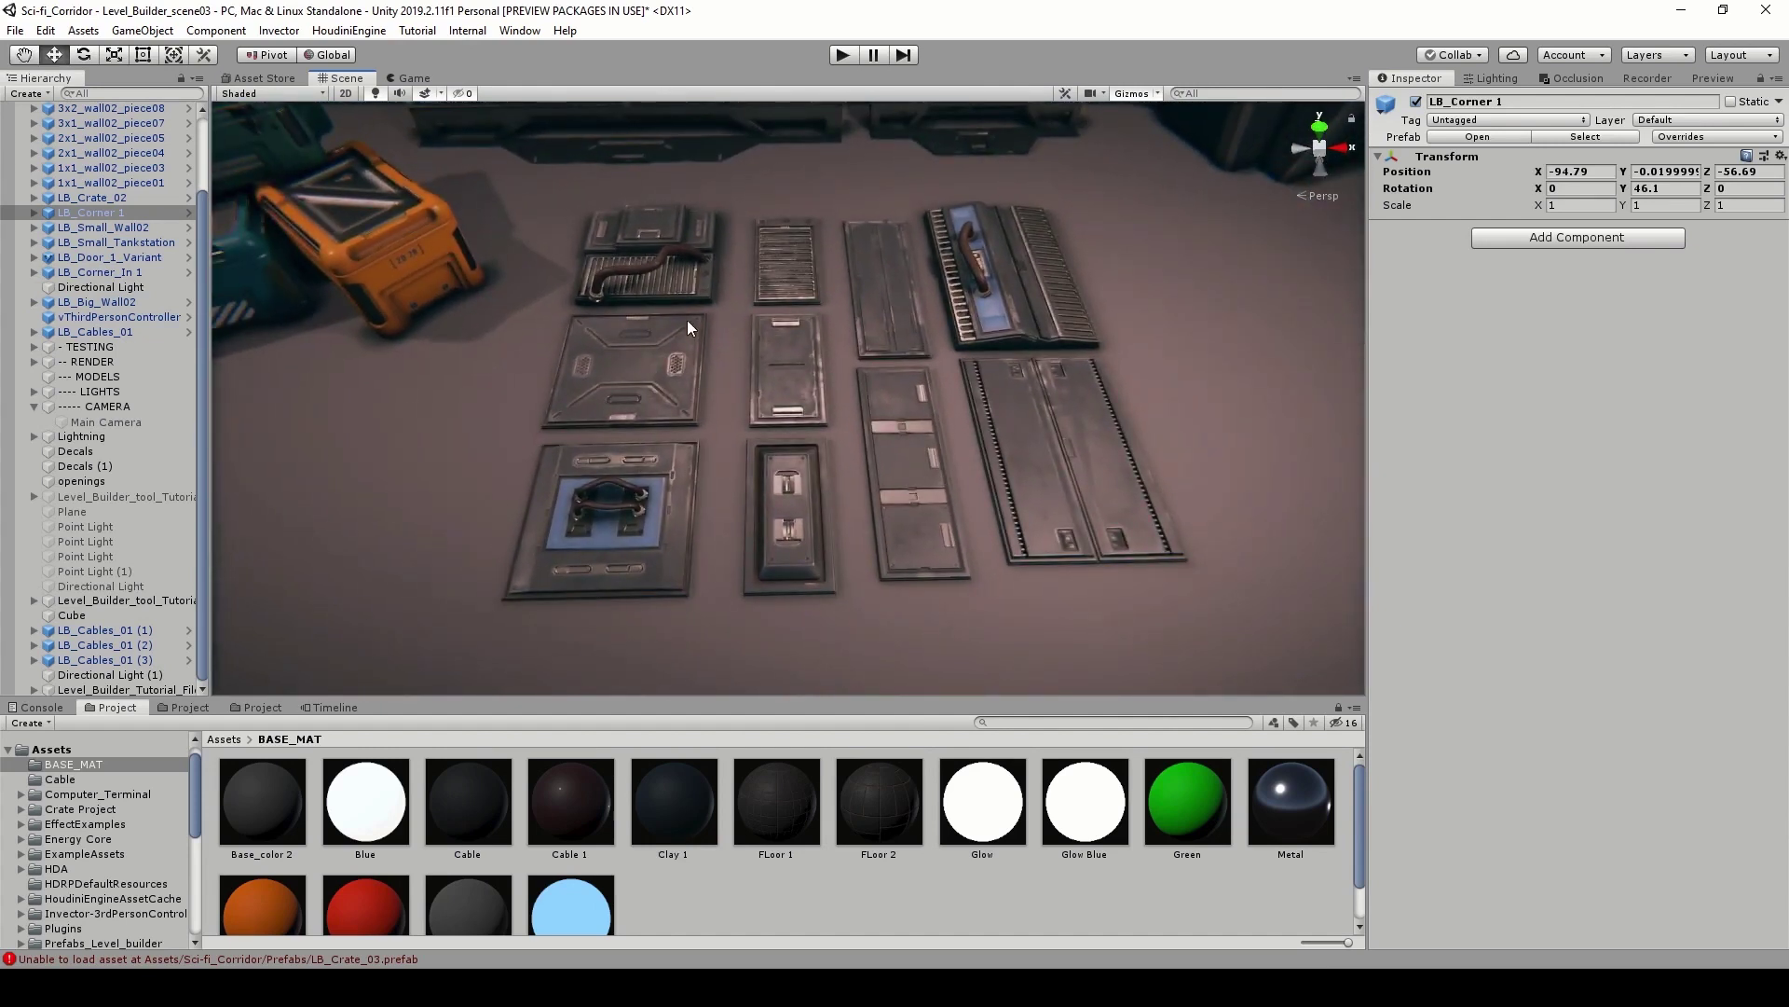
left_click(564, 315)
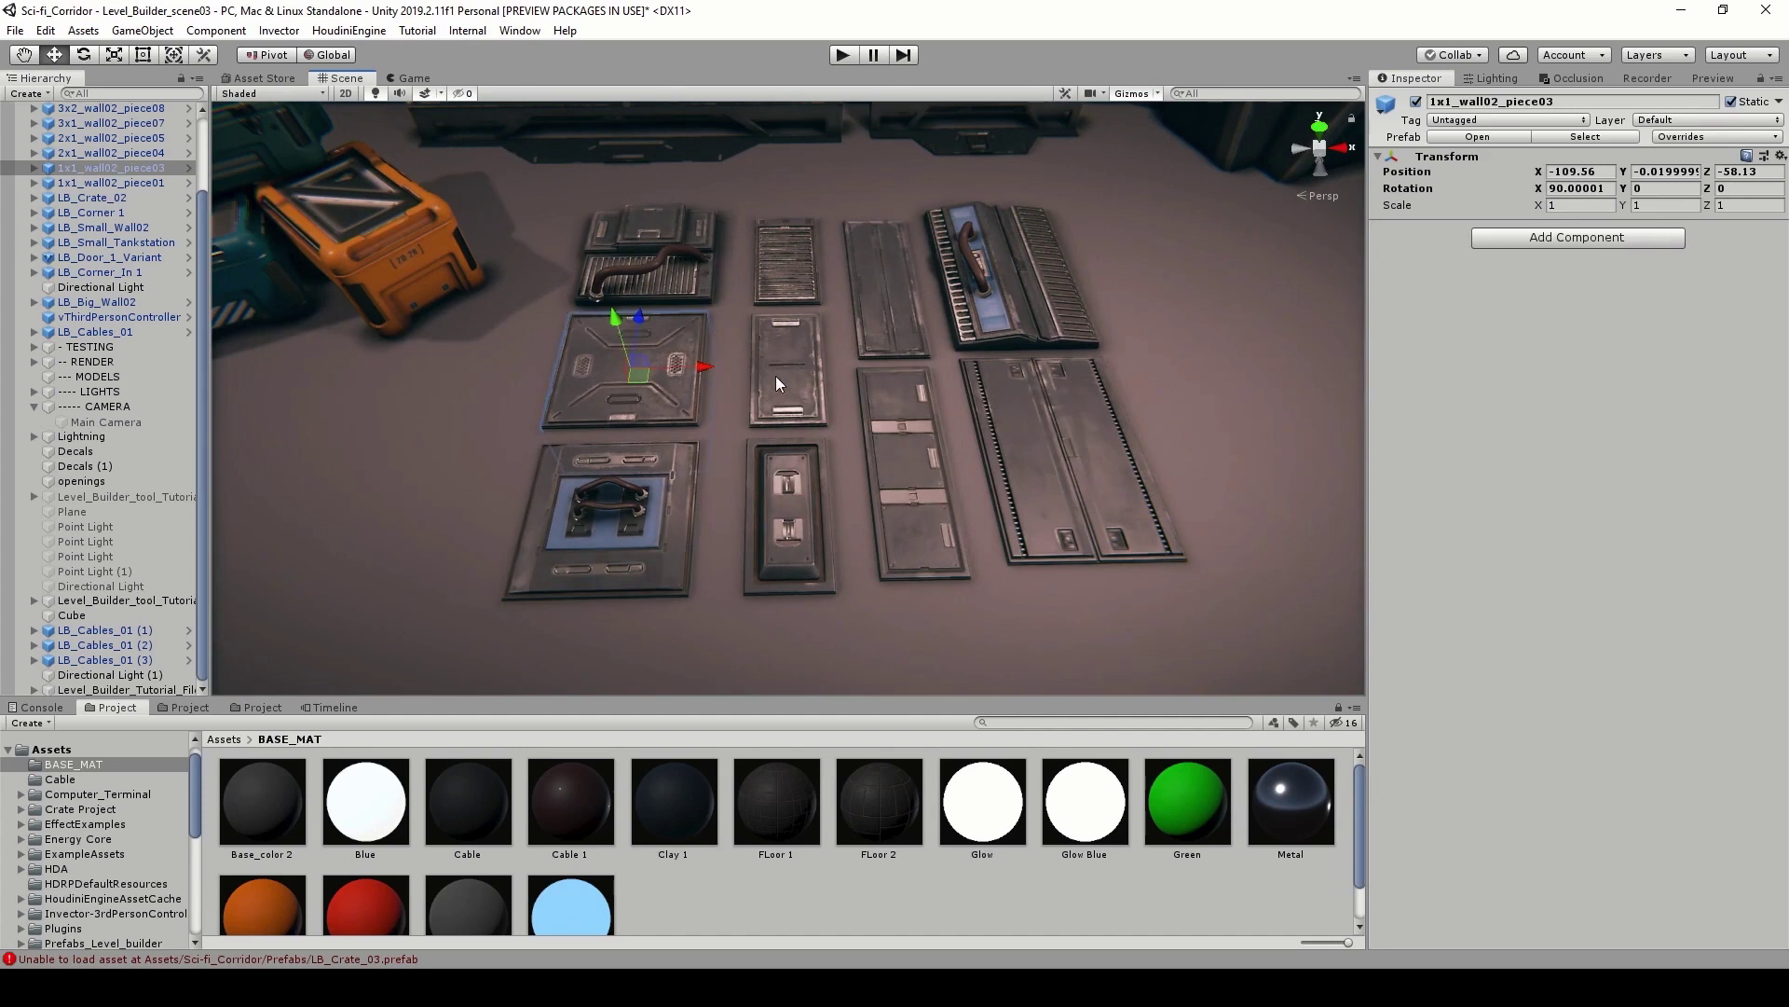
left_click(766, 326)
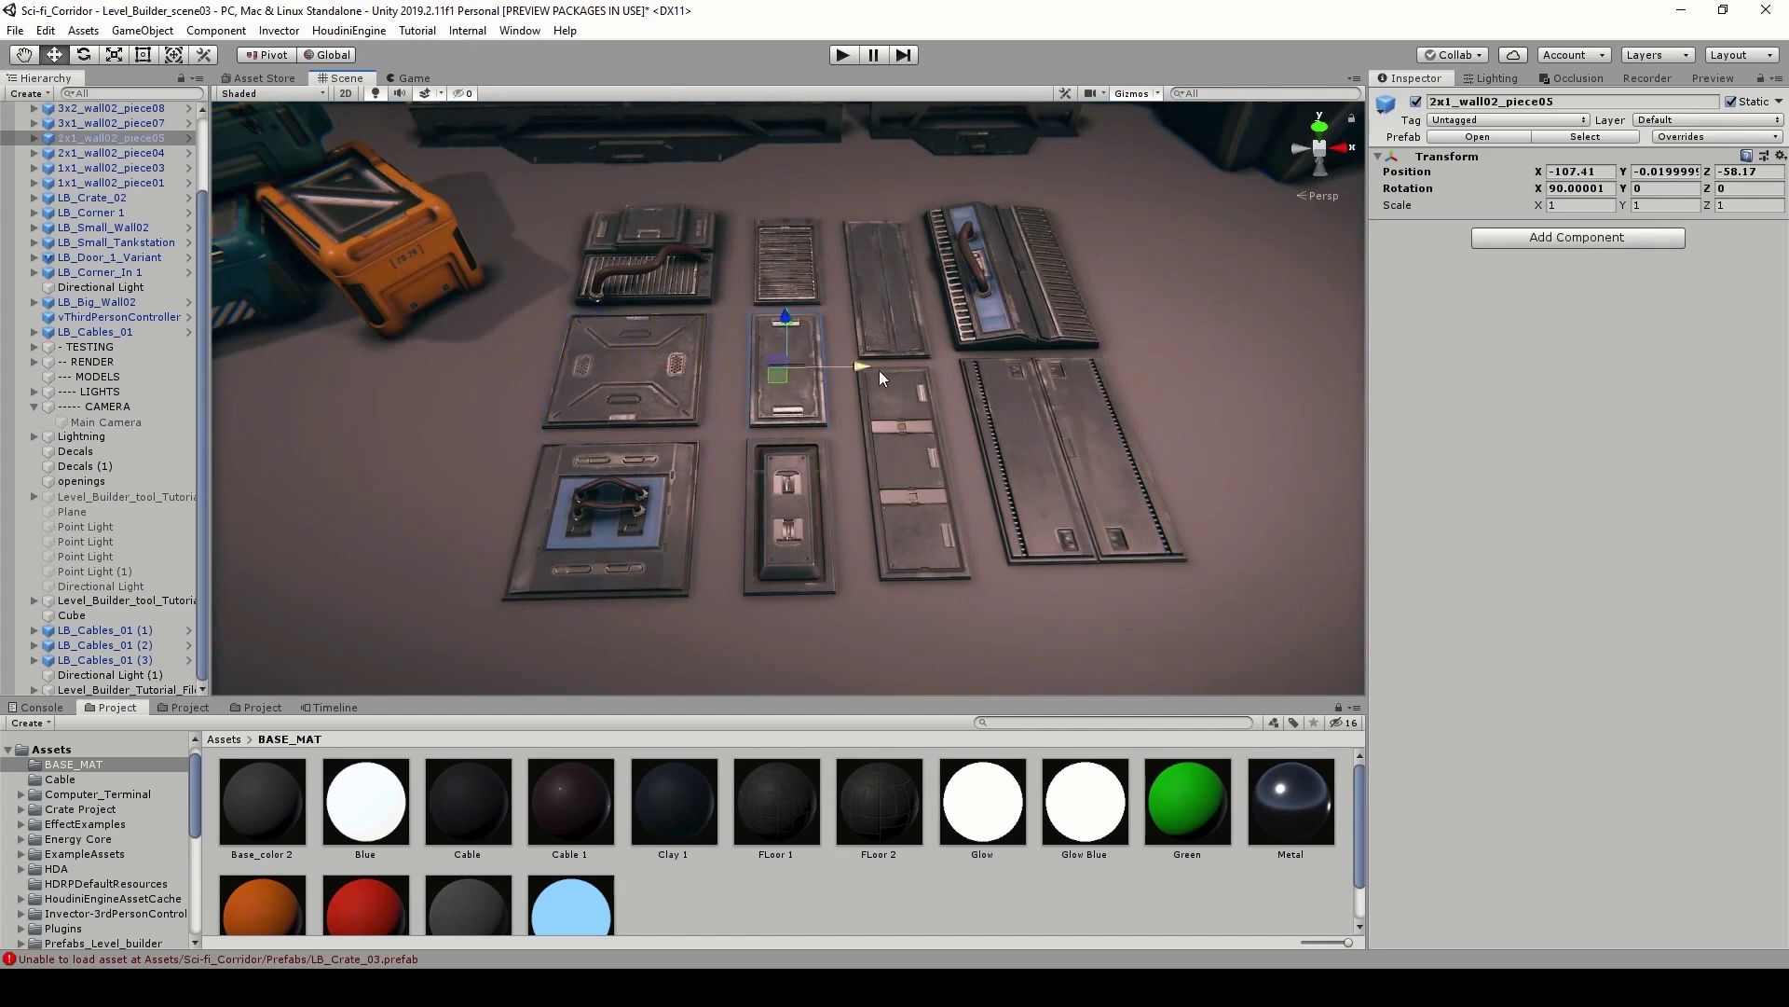
scroll(1079, 484, "down", 4)
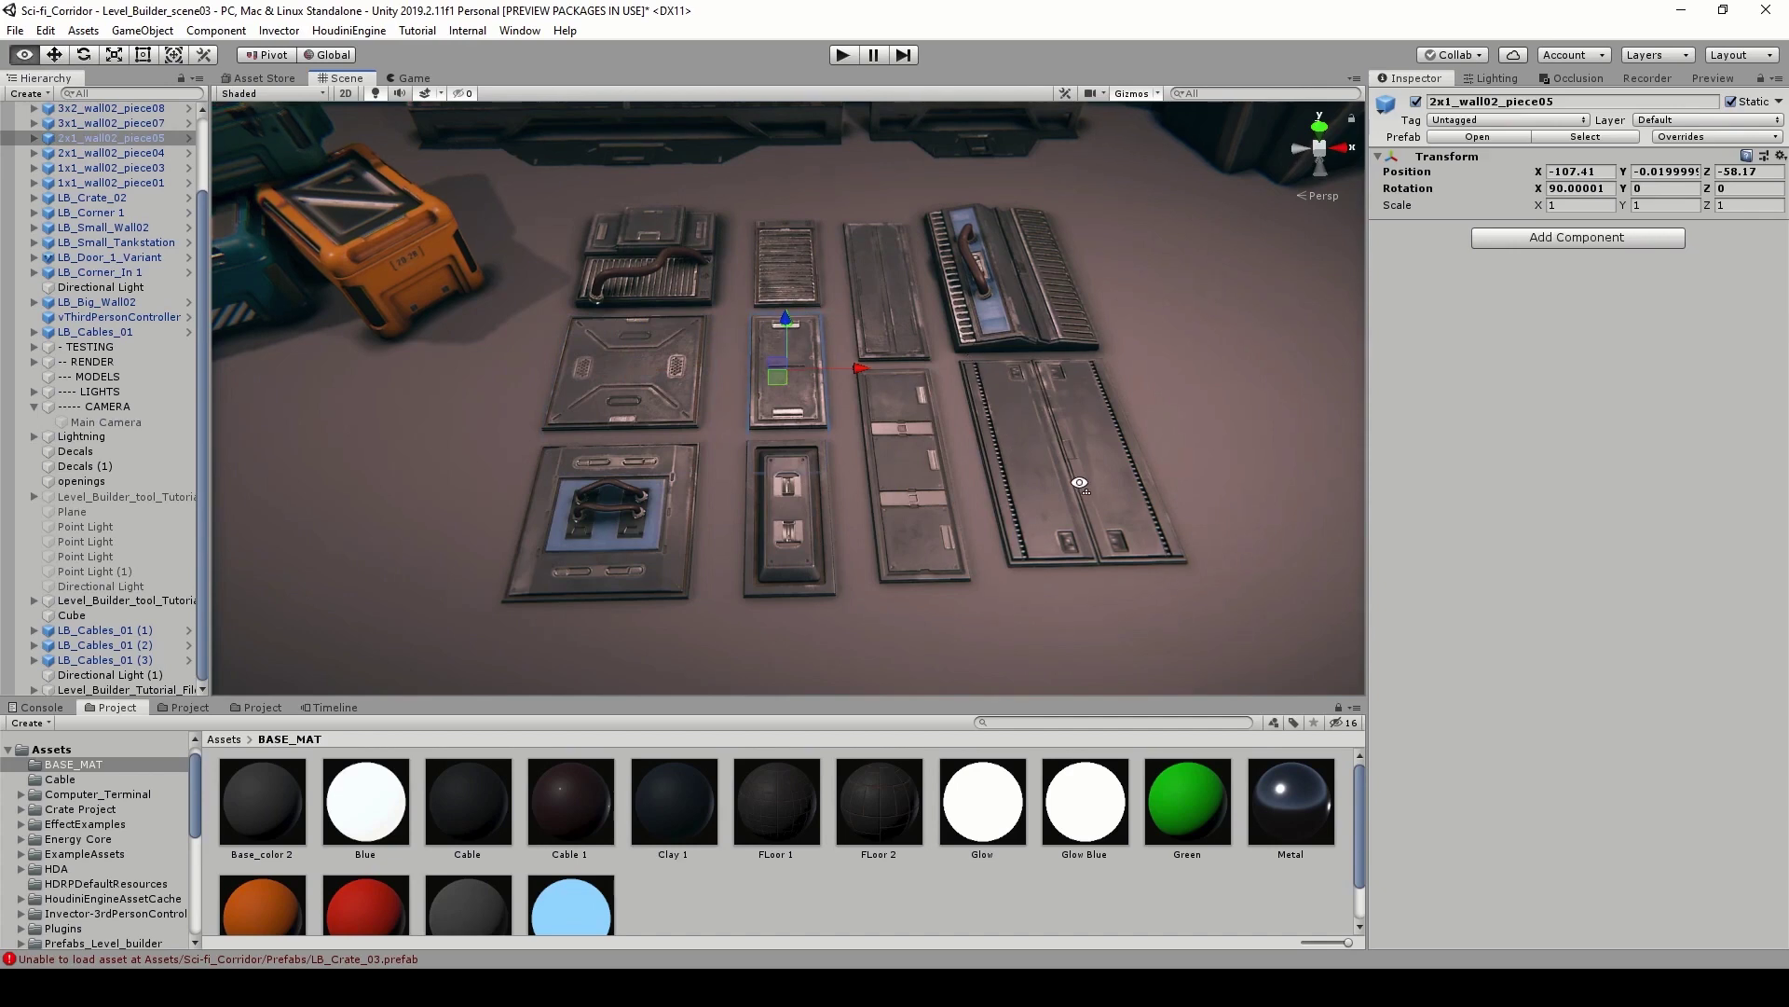
scroll(1078, 419, "up", 4)
left_click(1078, 419)
right_click_drag(870, 314, 883, 324)
left_click_drag(884, 325, 874, 322, "alt")
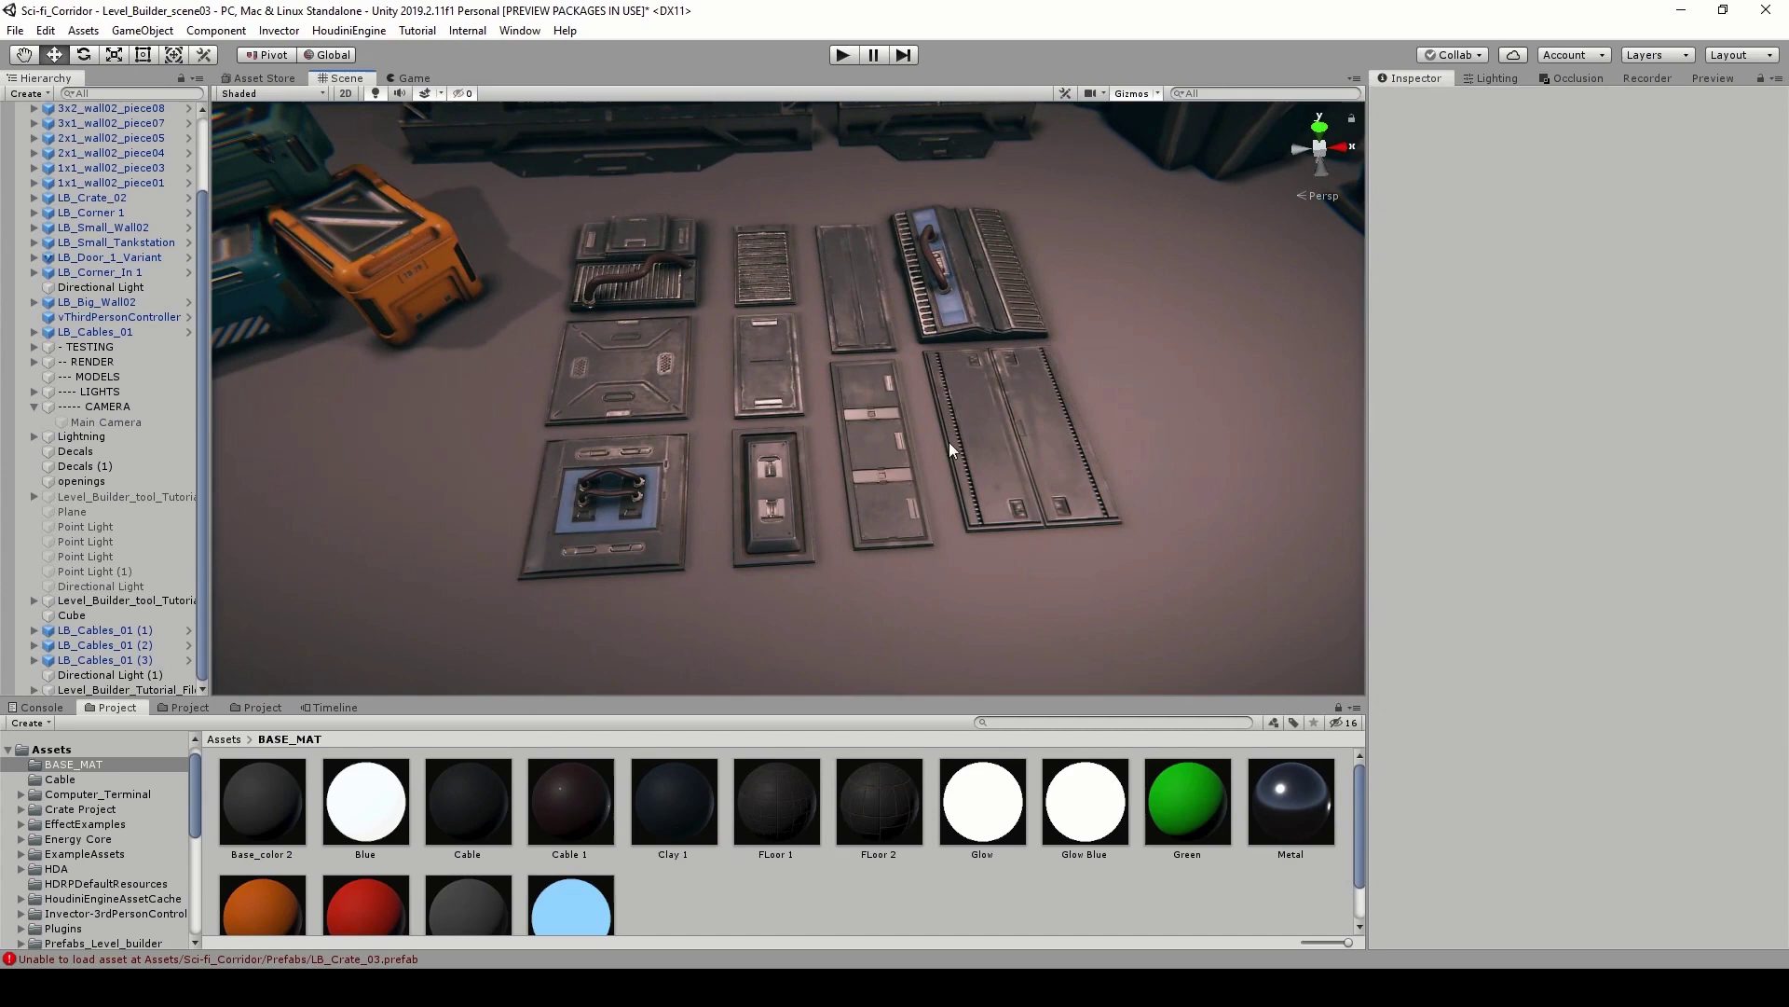
Step: Examine how the wall detail panels are arranged on the generated walls inside the corridor
right_click_drag(746, 447, 993, 346)
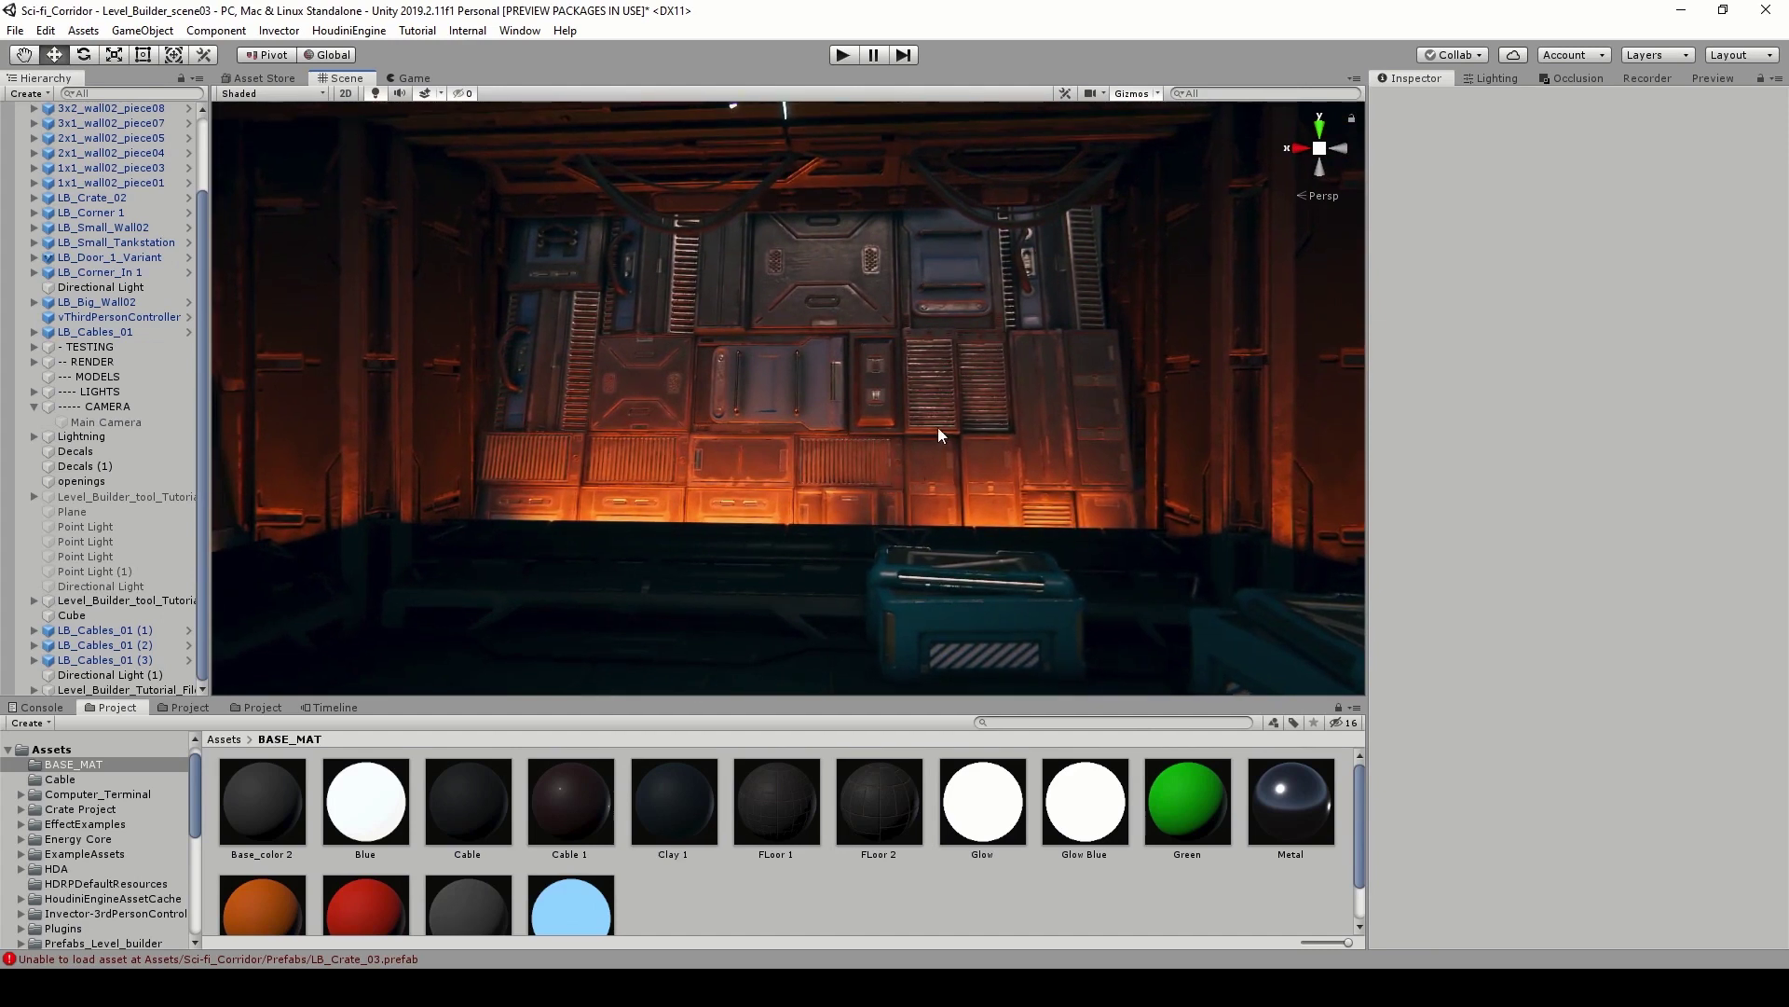
right_click_drag(937, 427, 914, 421)
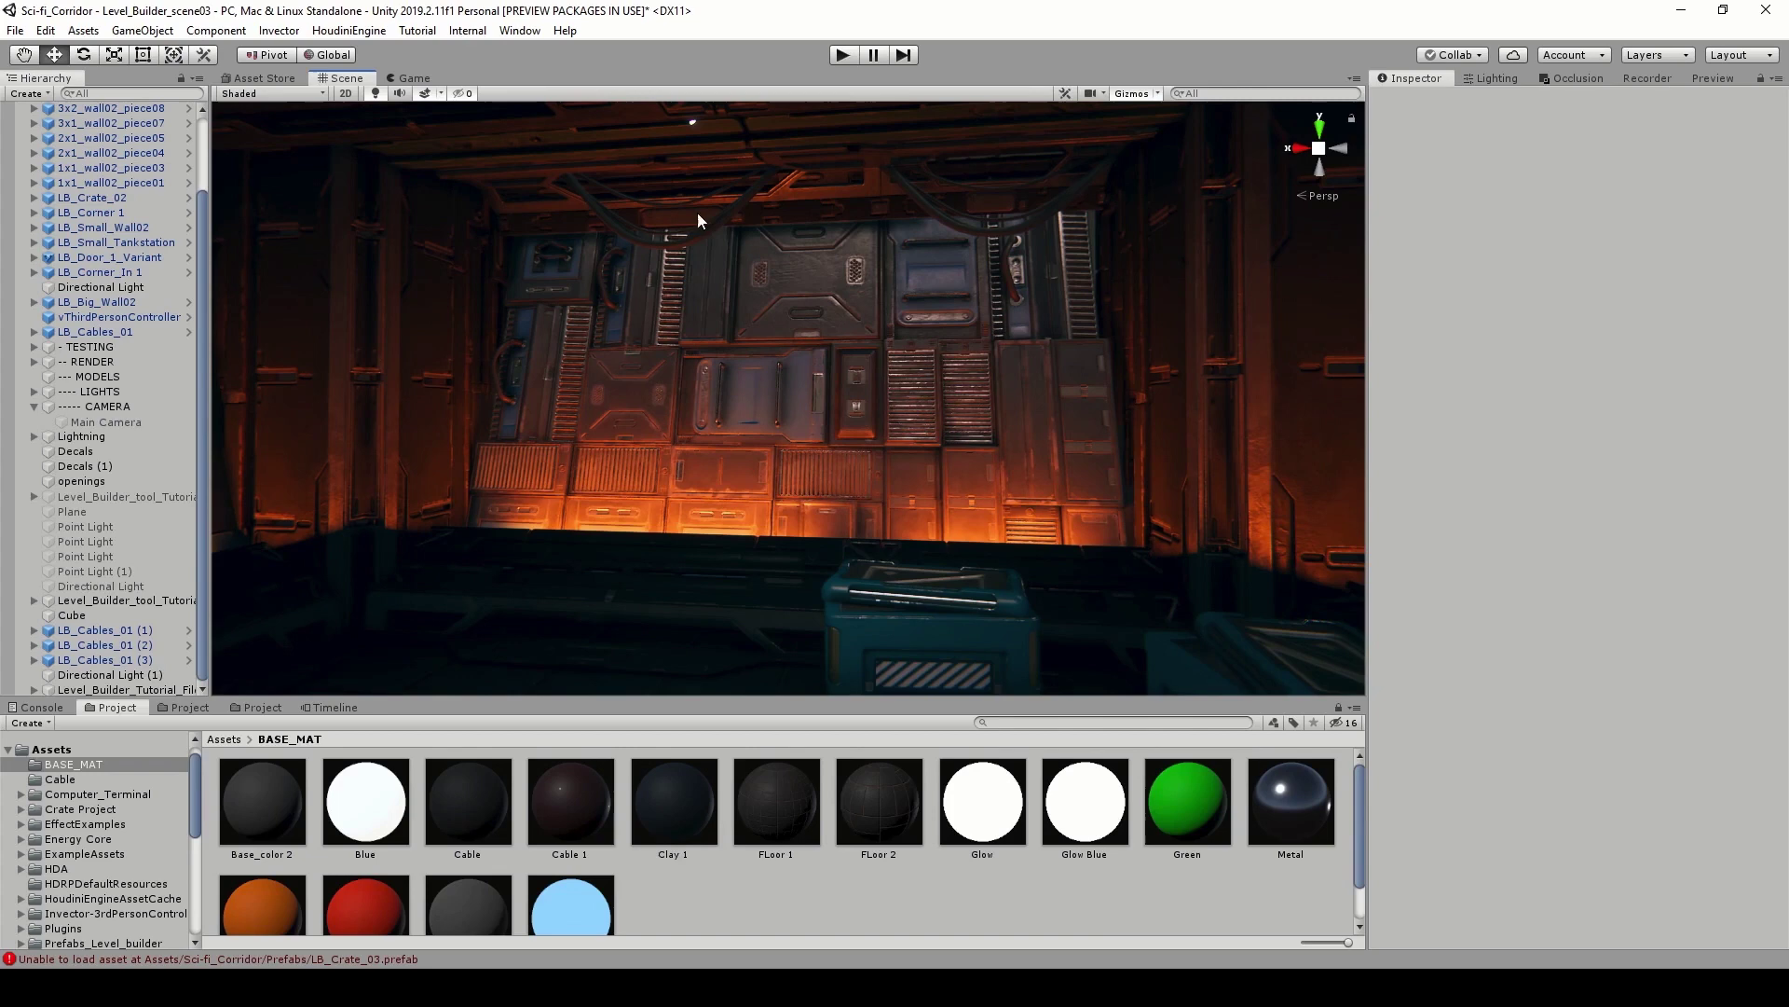
right_click_drag(985, 267, 729, 453)
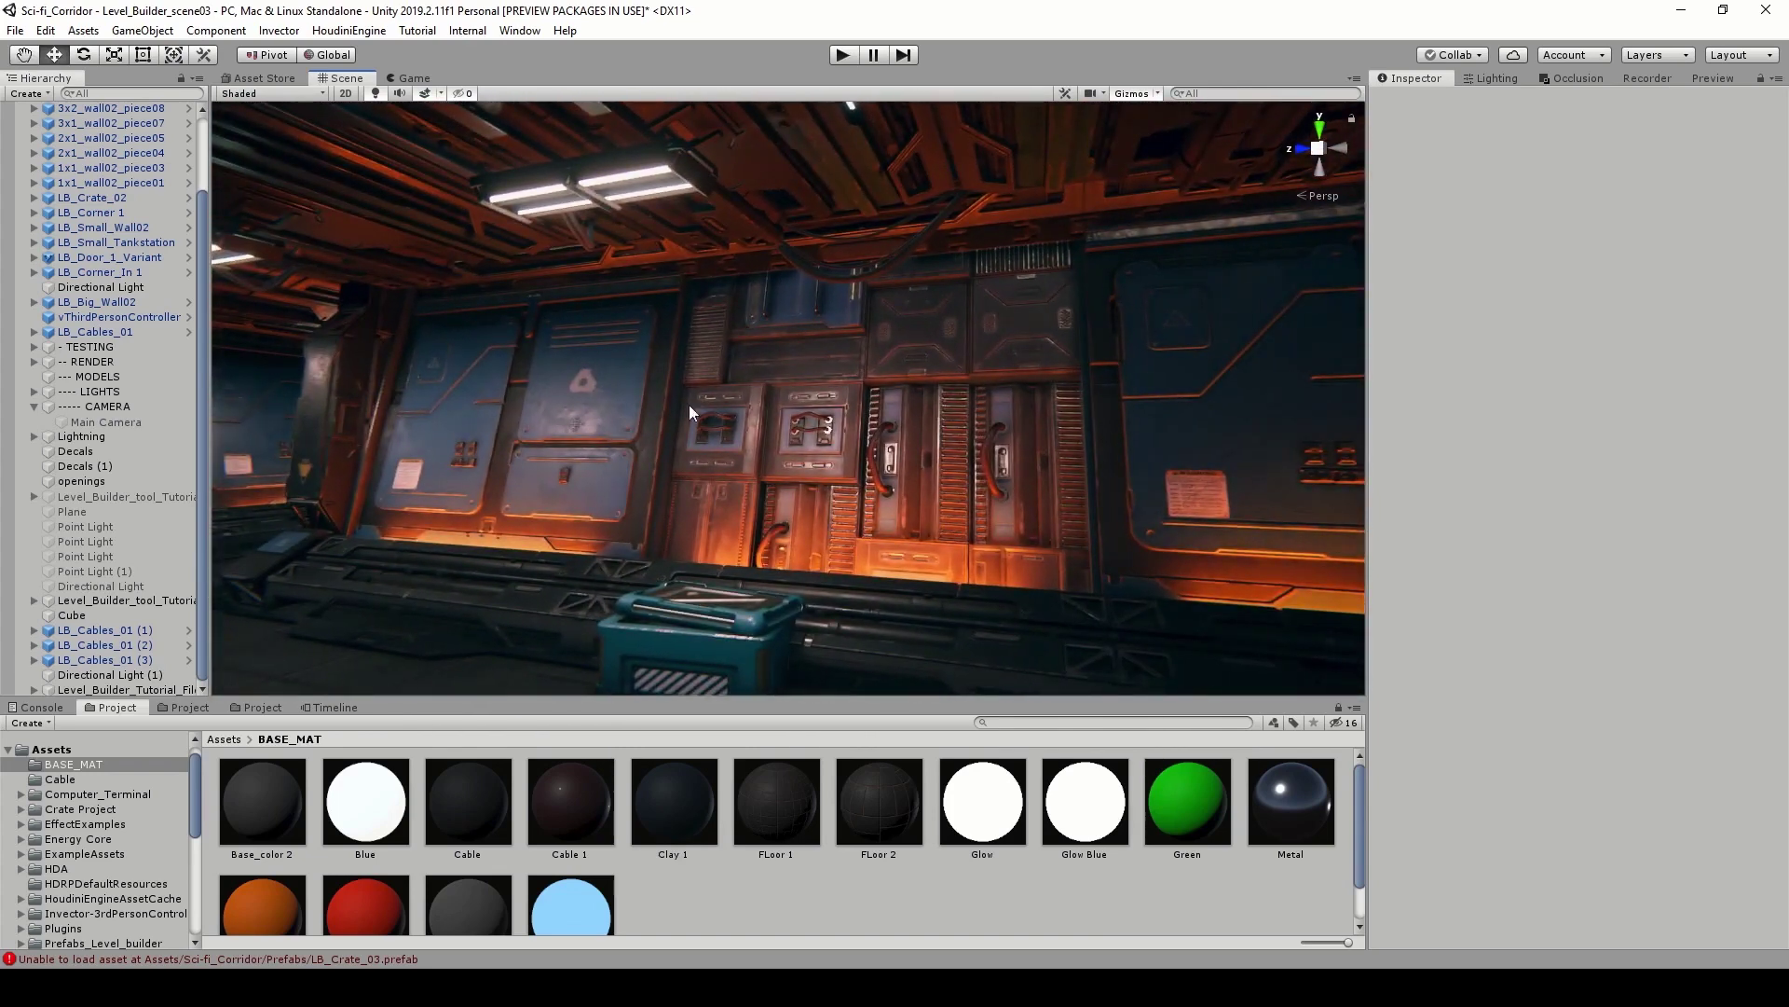
right_click_drag(1017, 410, 820, 387)
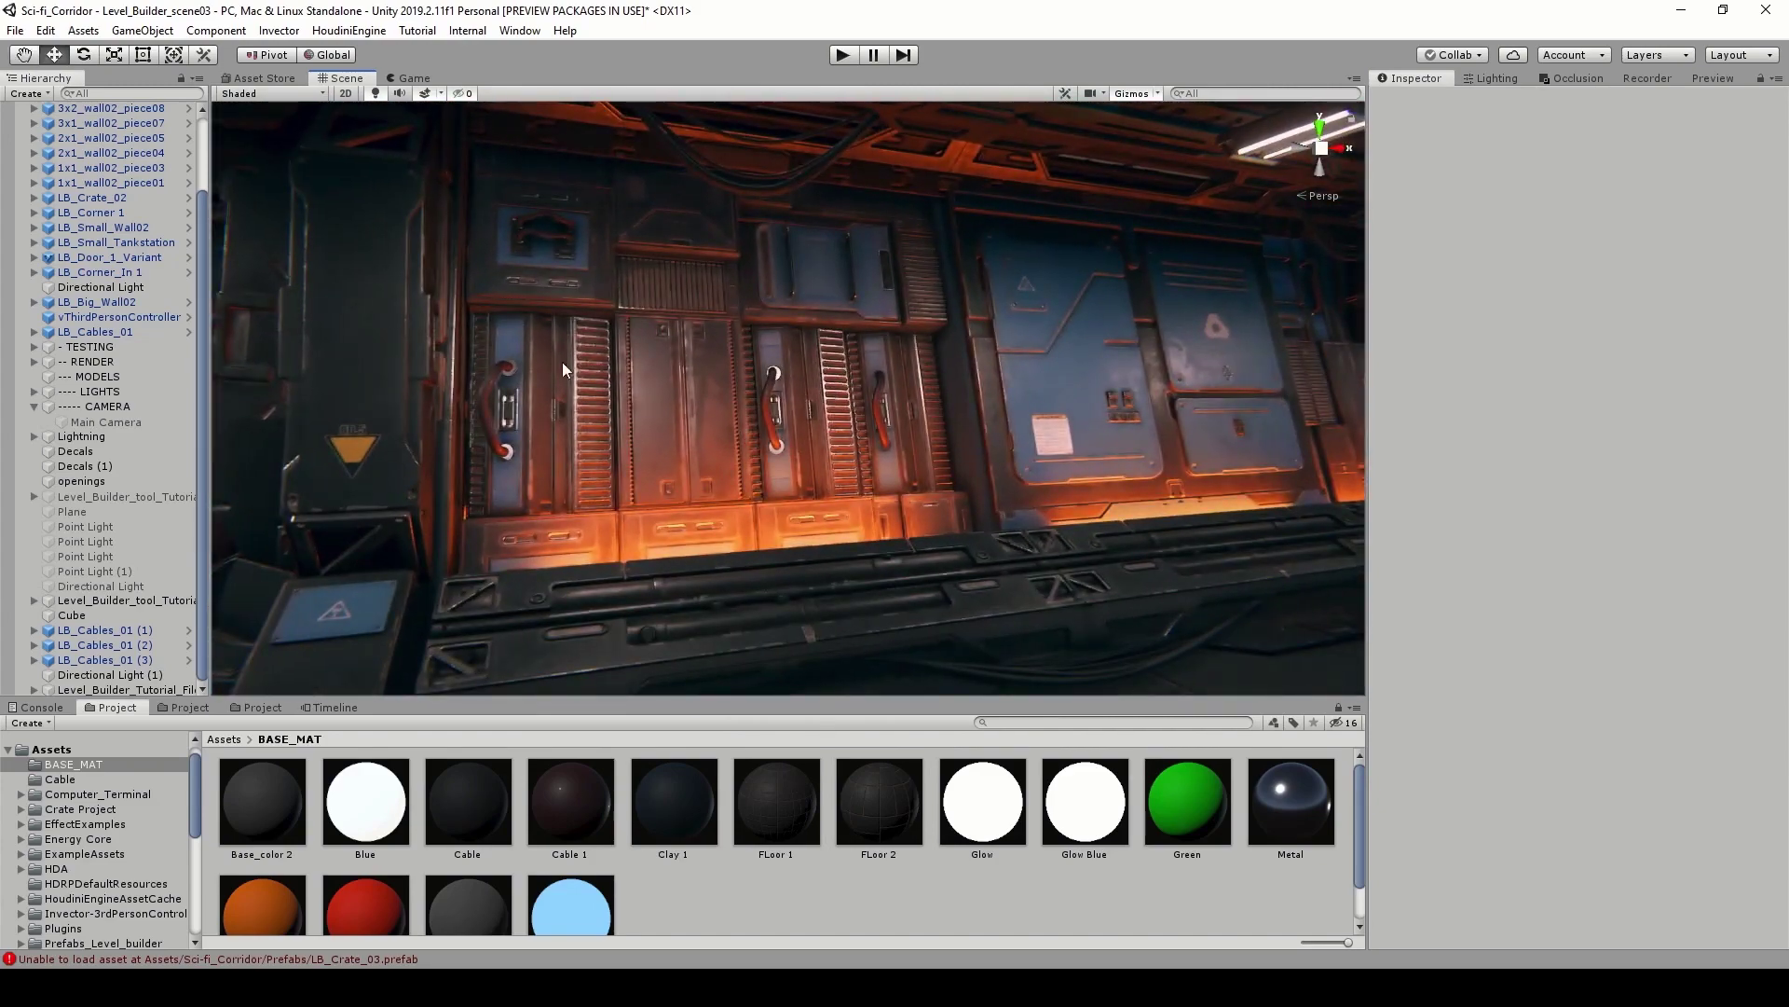
Step: Try shifting the large ribbed wall panel slightly sideways along X, and undo the move
left_click(685, 391)
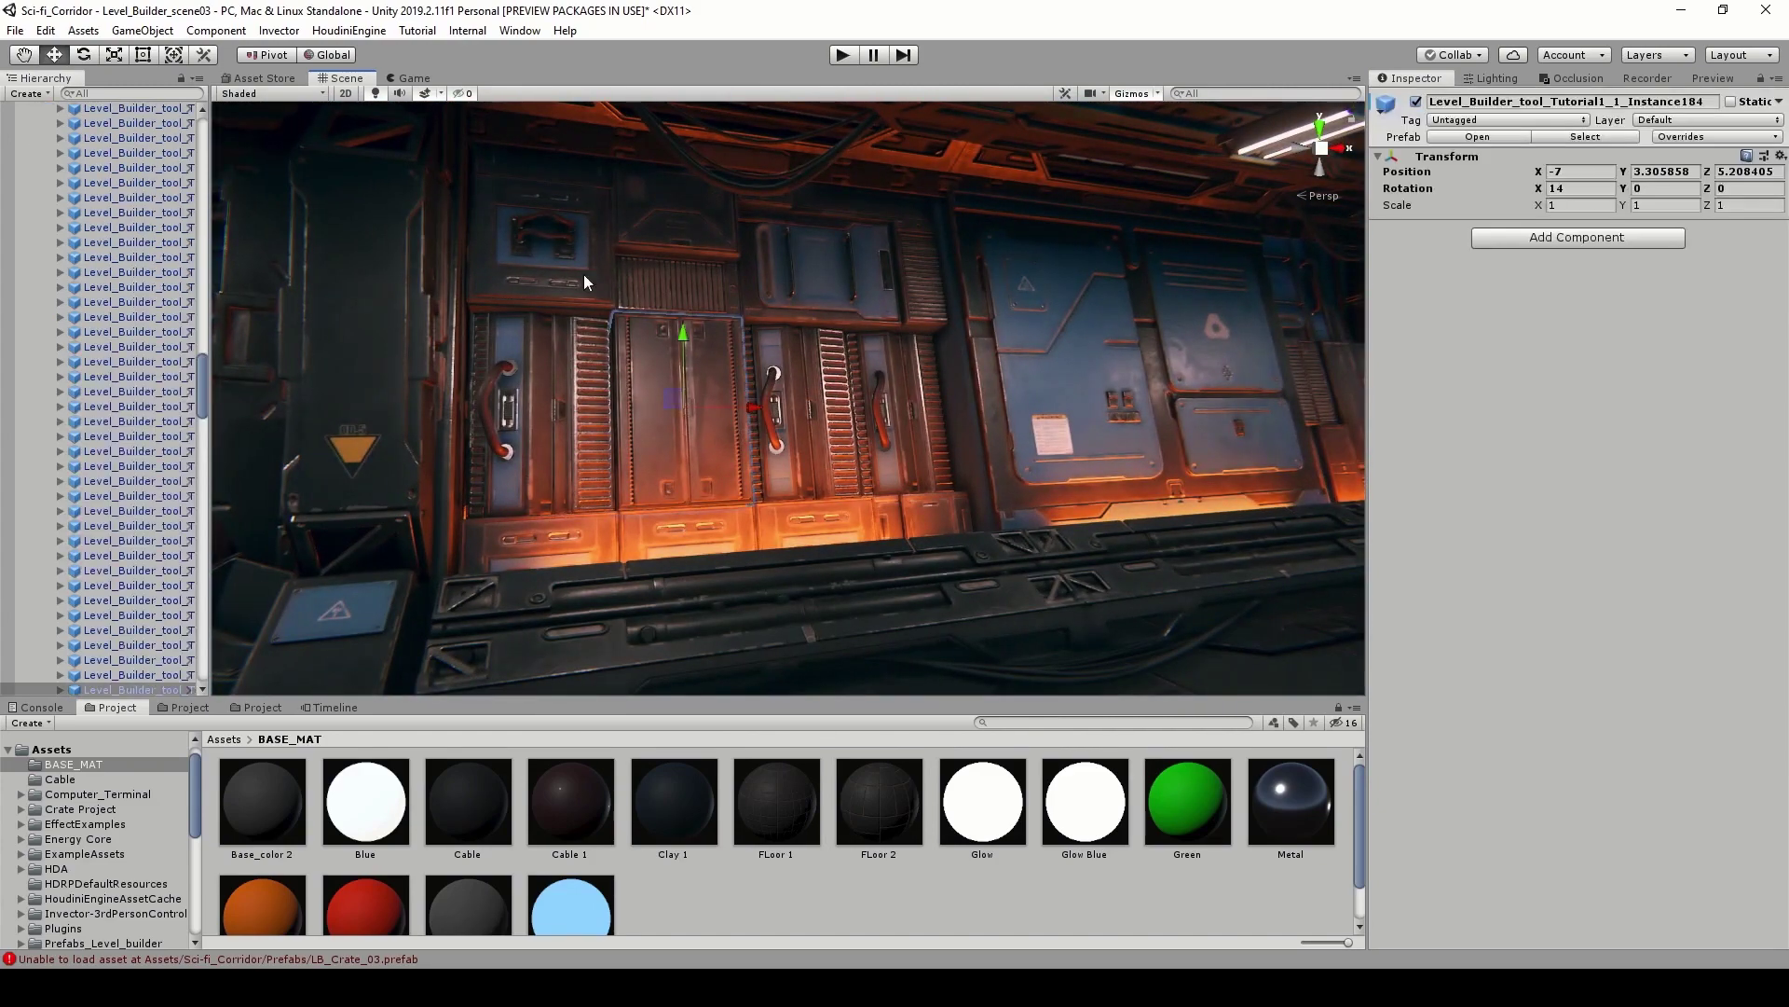
scroll(906, 341, "up", 1)
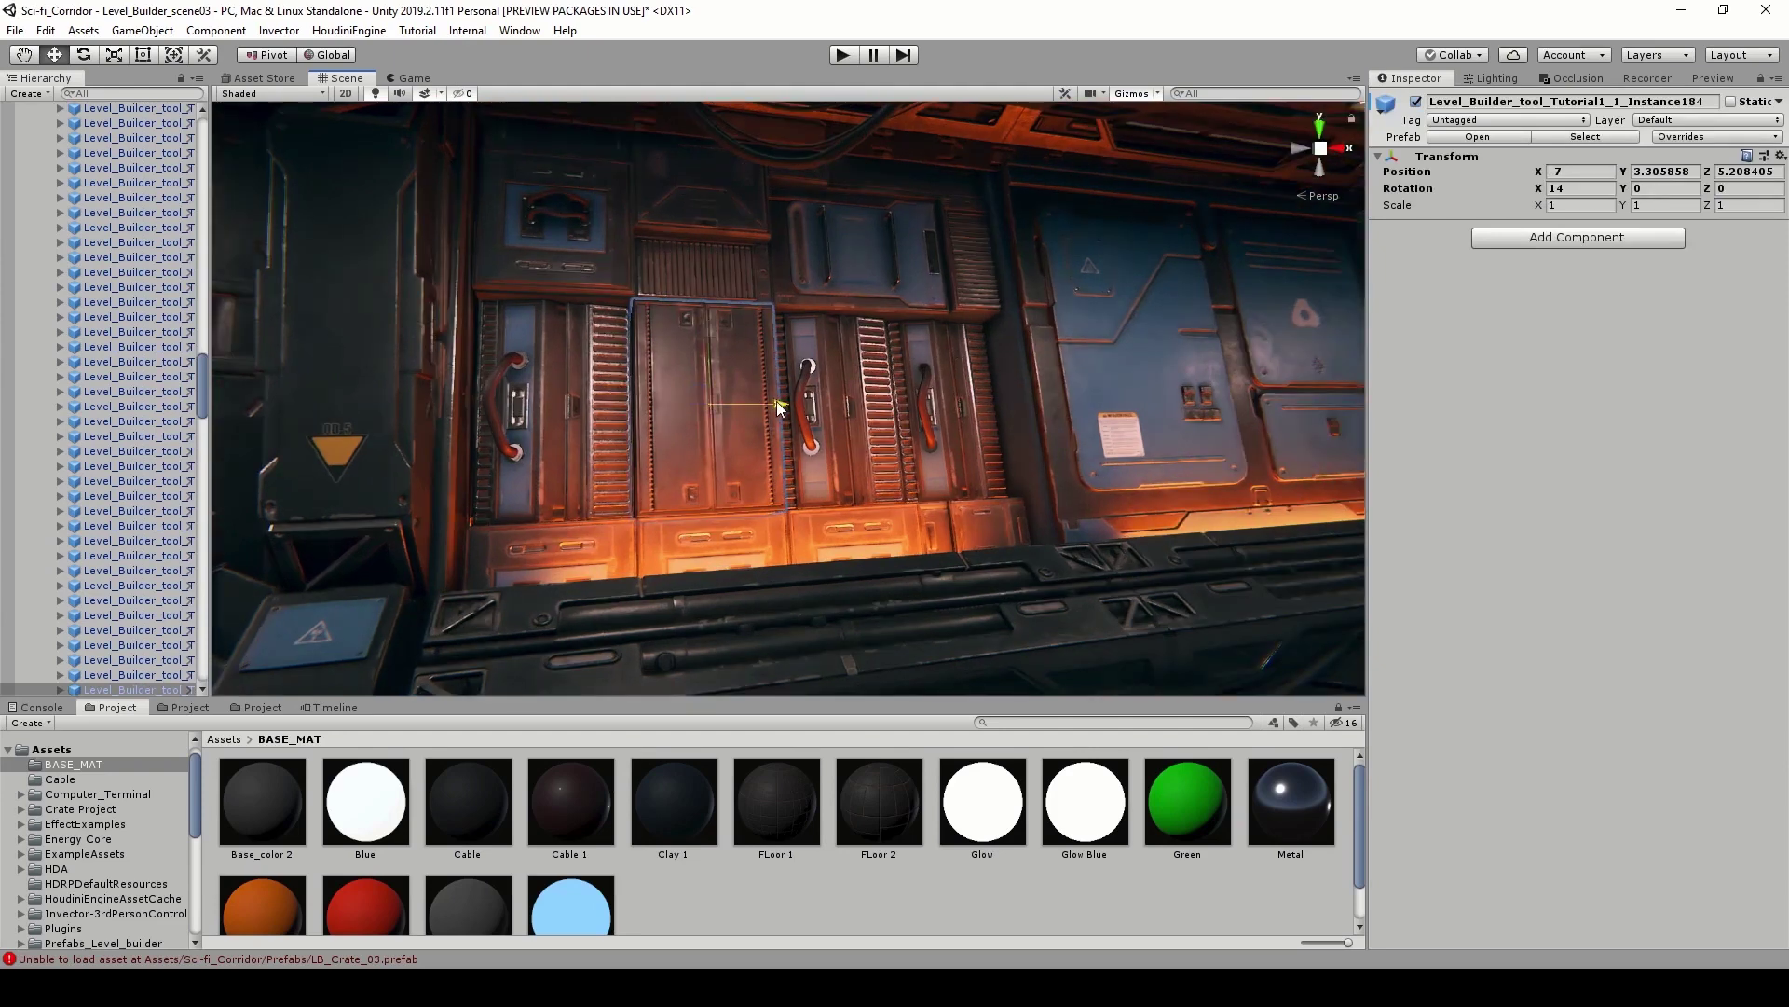
mouse_move(779, 406)
left_mouse_down()
mouse_move(897, 407)
mouse_move(761, 404)
mouse_move(790, 404)
left_mouse_up()
key("ctrl+z")
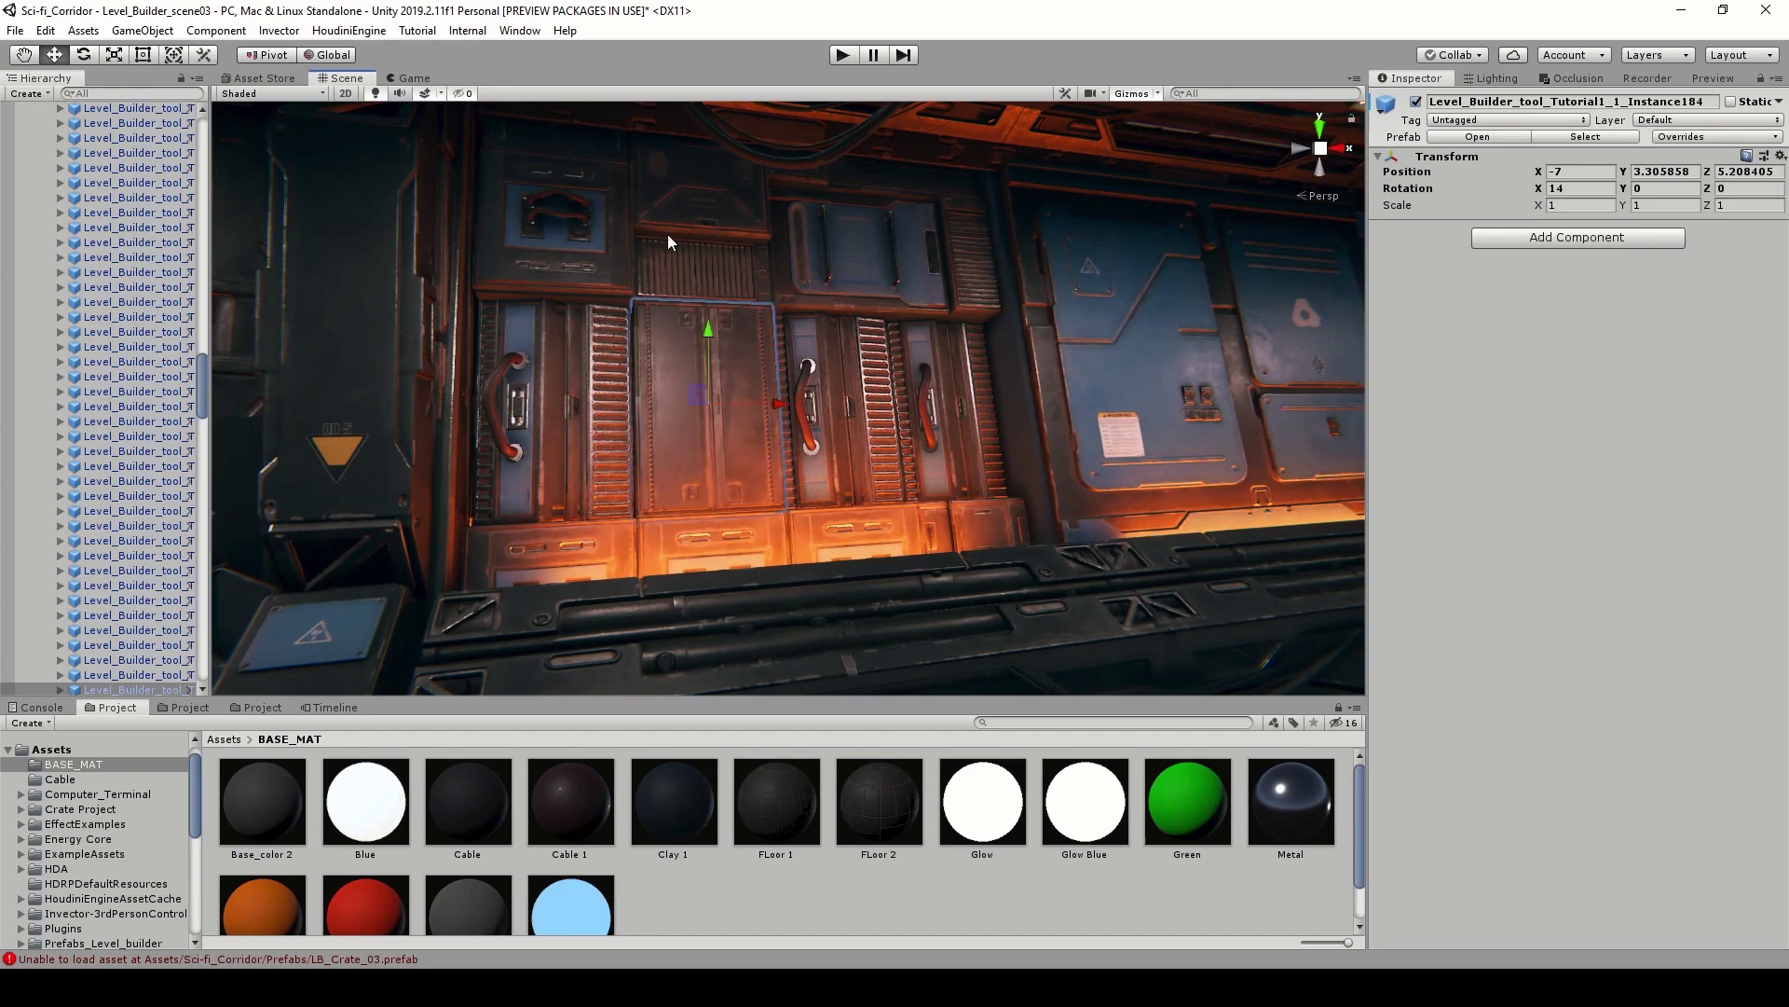
Step: Review the asset parameters and instance inputs of the level builder tool, including its assigned lamp, tank station and crate prefabs
left_click_drag(677, 322, 909, 352, "alt")
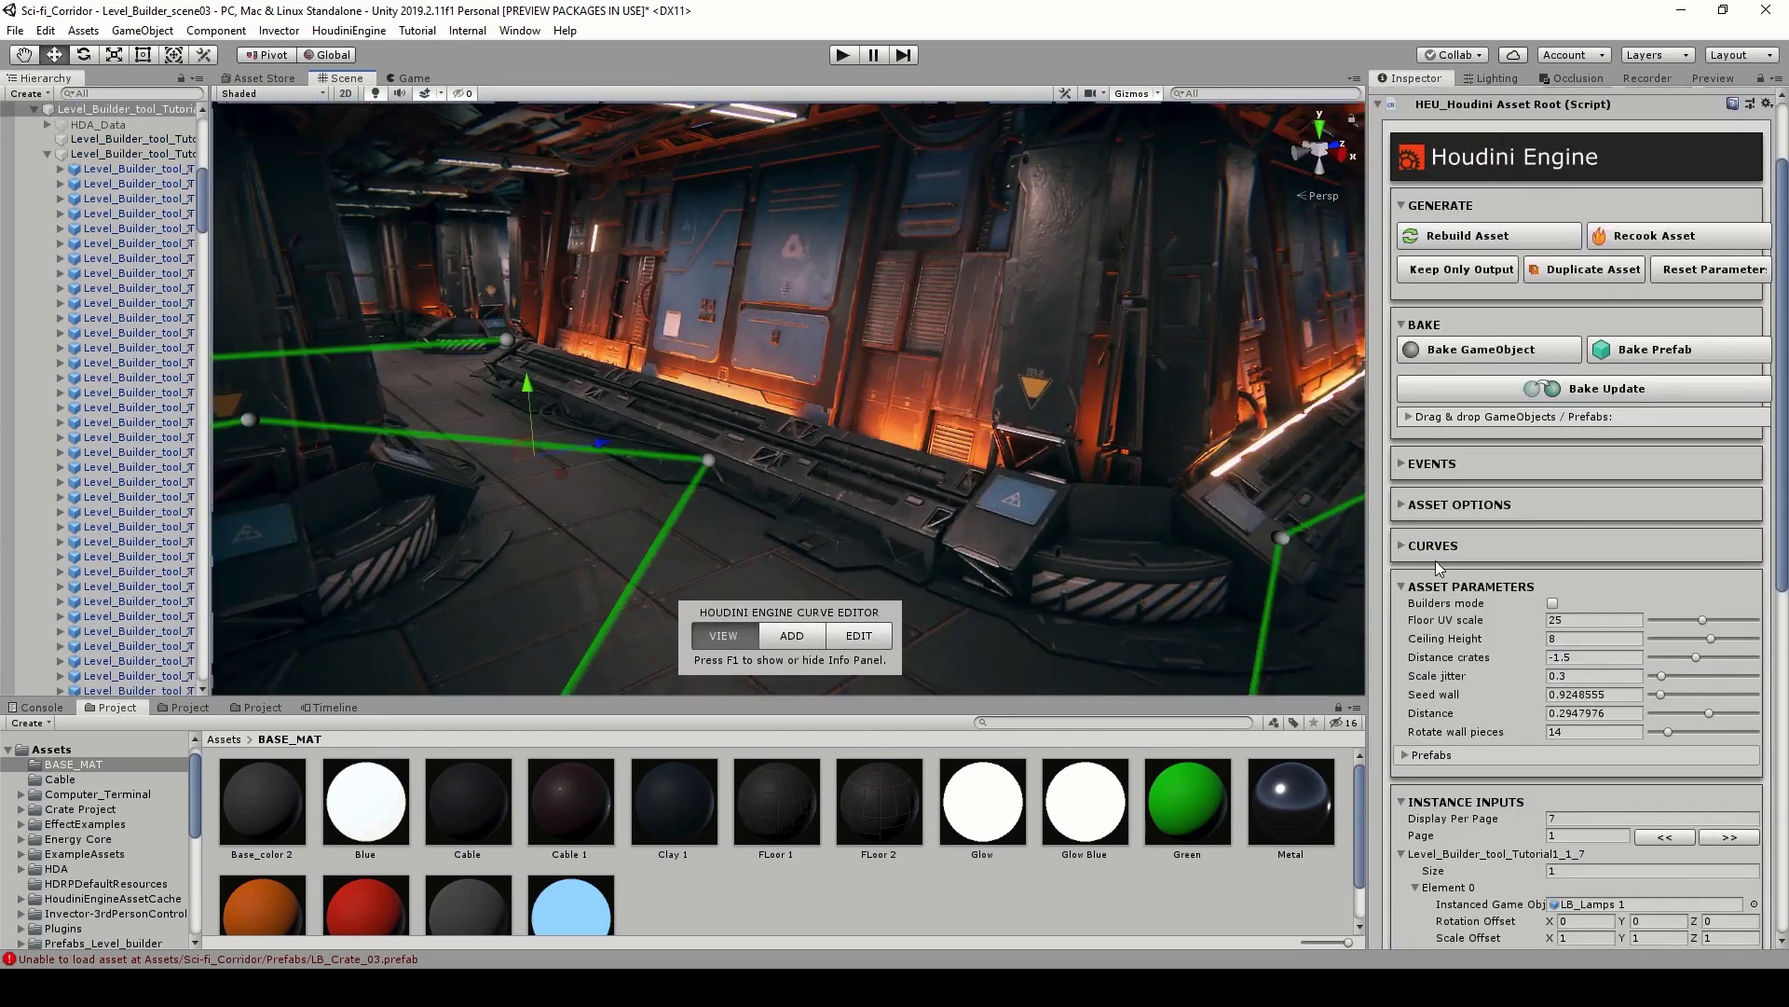
scroll(1473, 686, "down", 6)
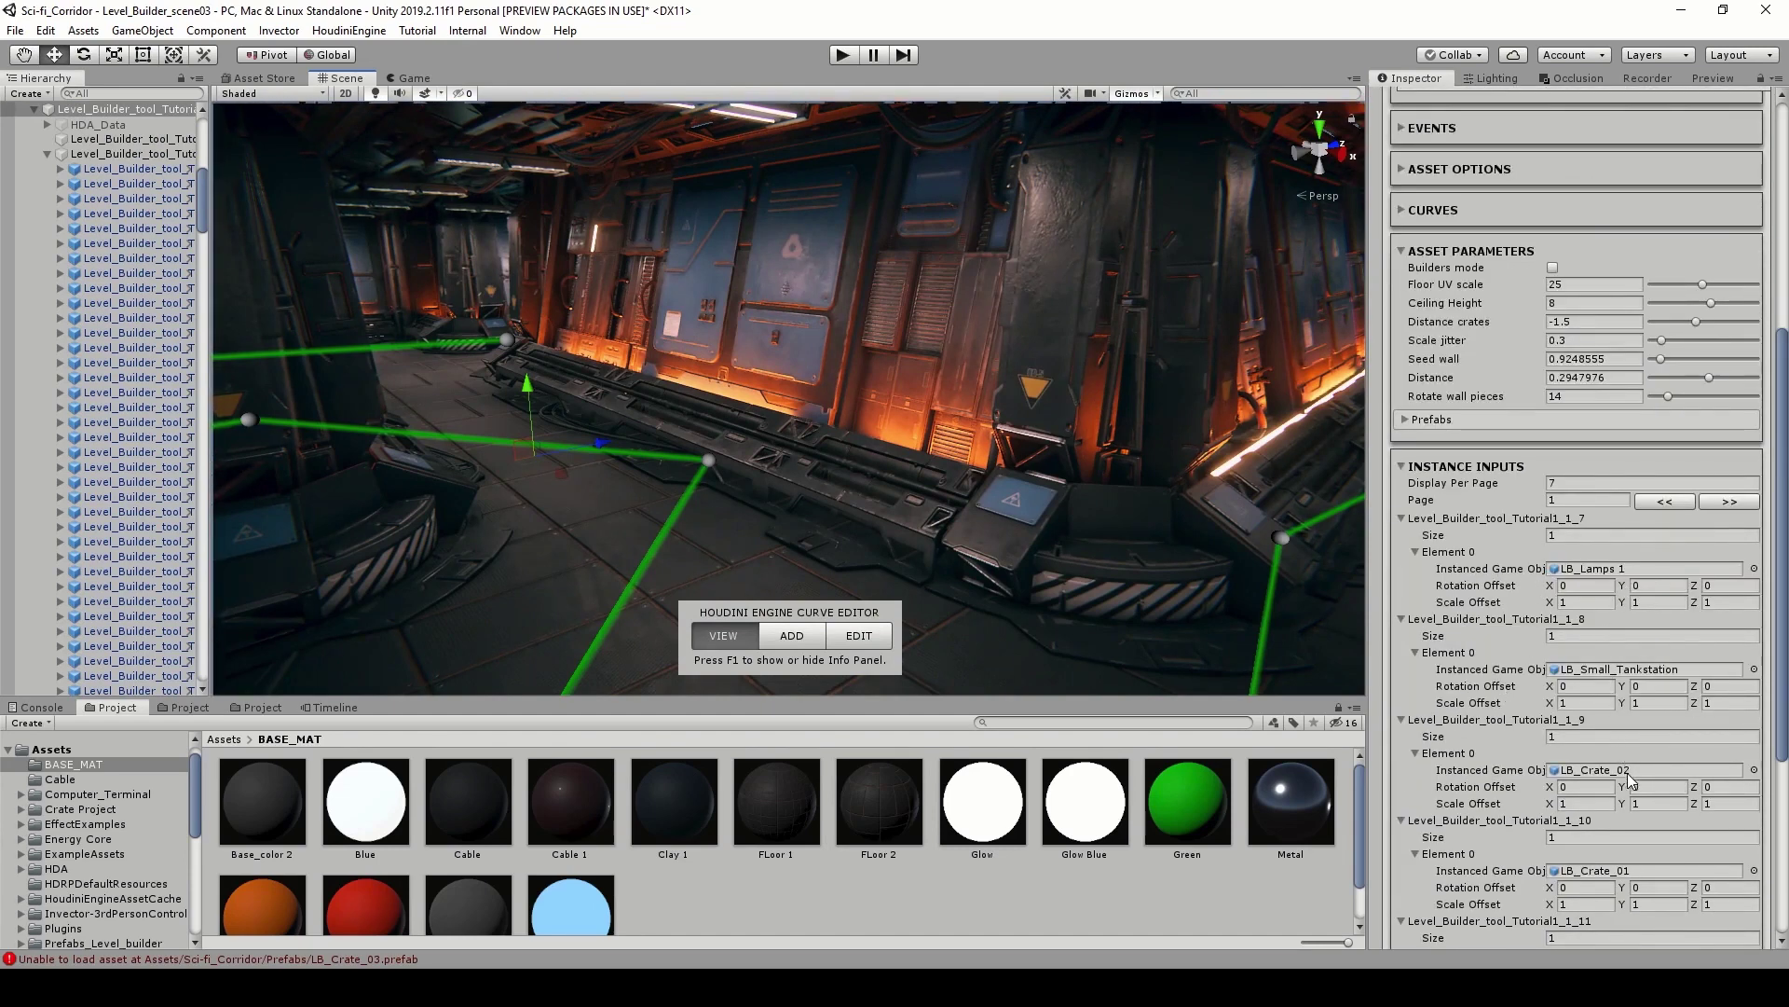
scroll(1623, 809, "up", 6)
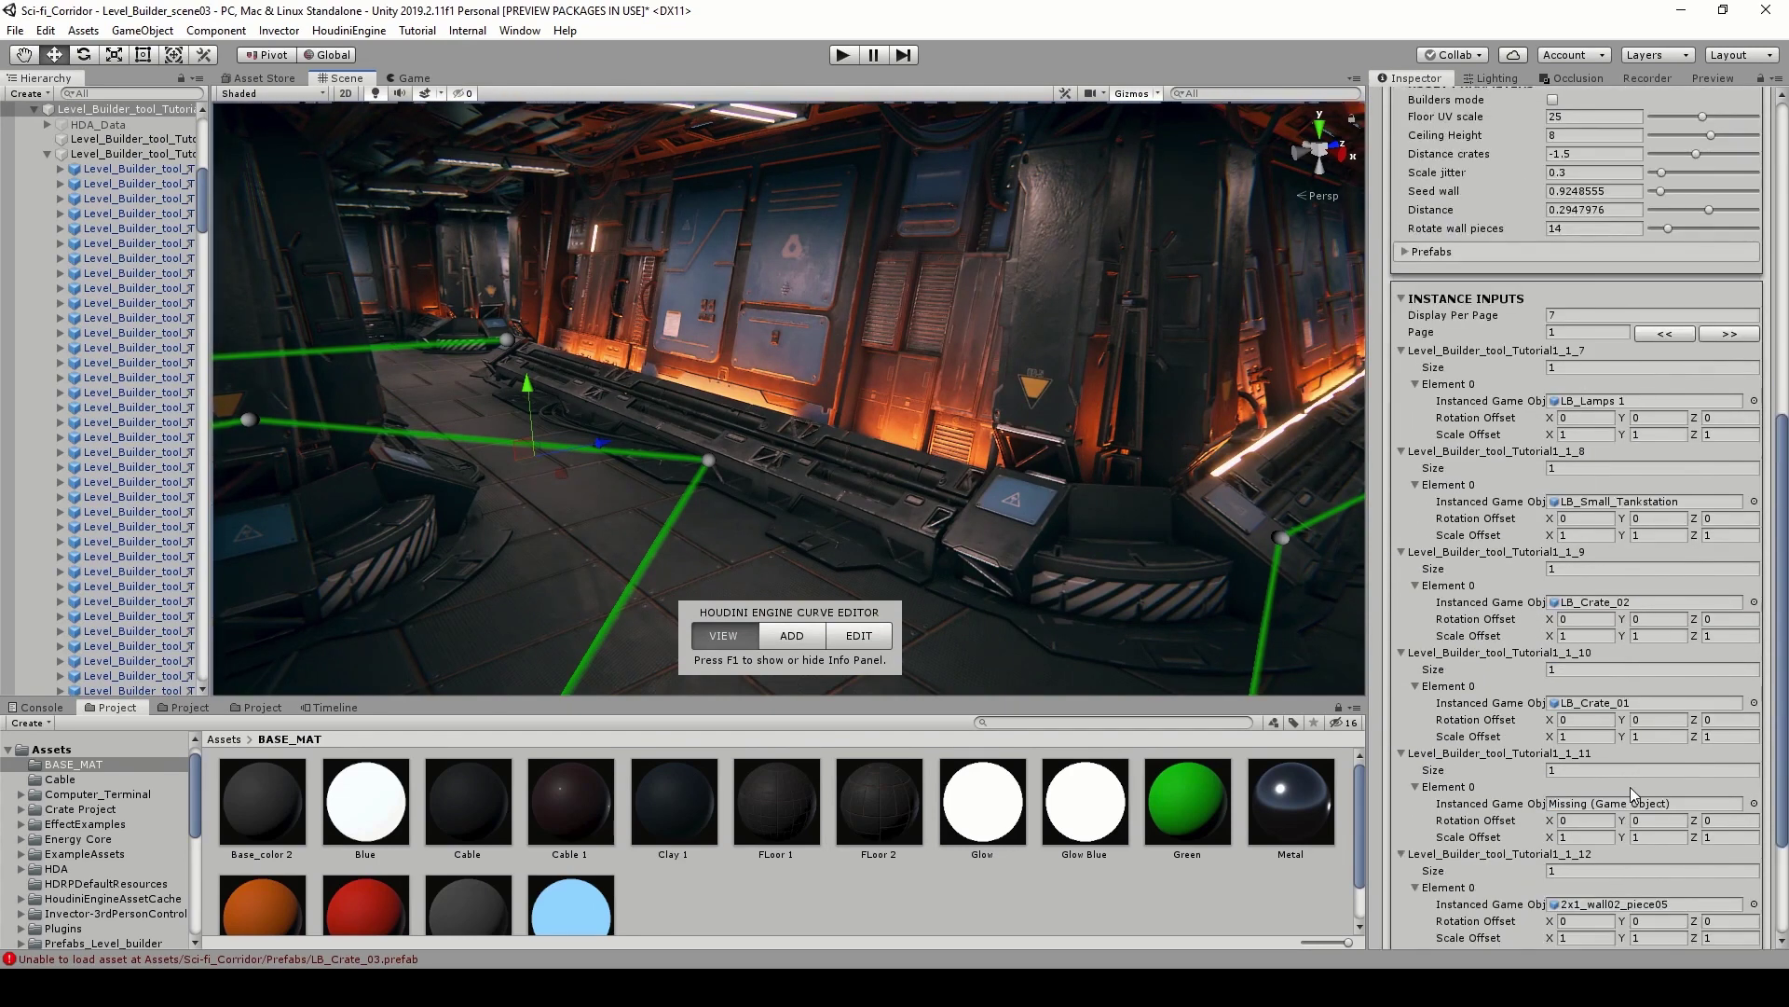
scroll(1629, 788, "up", 2)
scroll(1629, 789, "down", 3)
Step: Set the level builder tool's Rotate wall pieces parameter to 25 and inspect the tilted panels on the corridor wall
right_click_drag(1333, 499, 1210, 456)
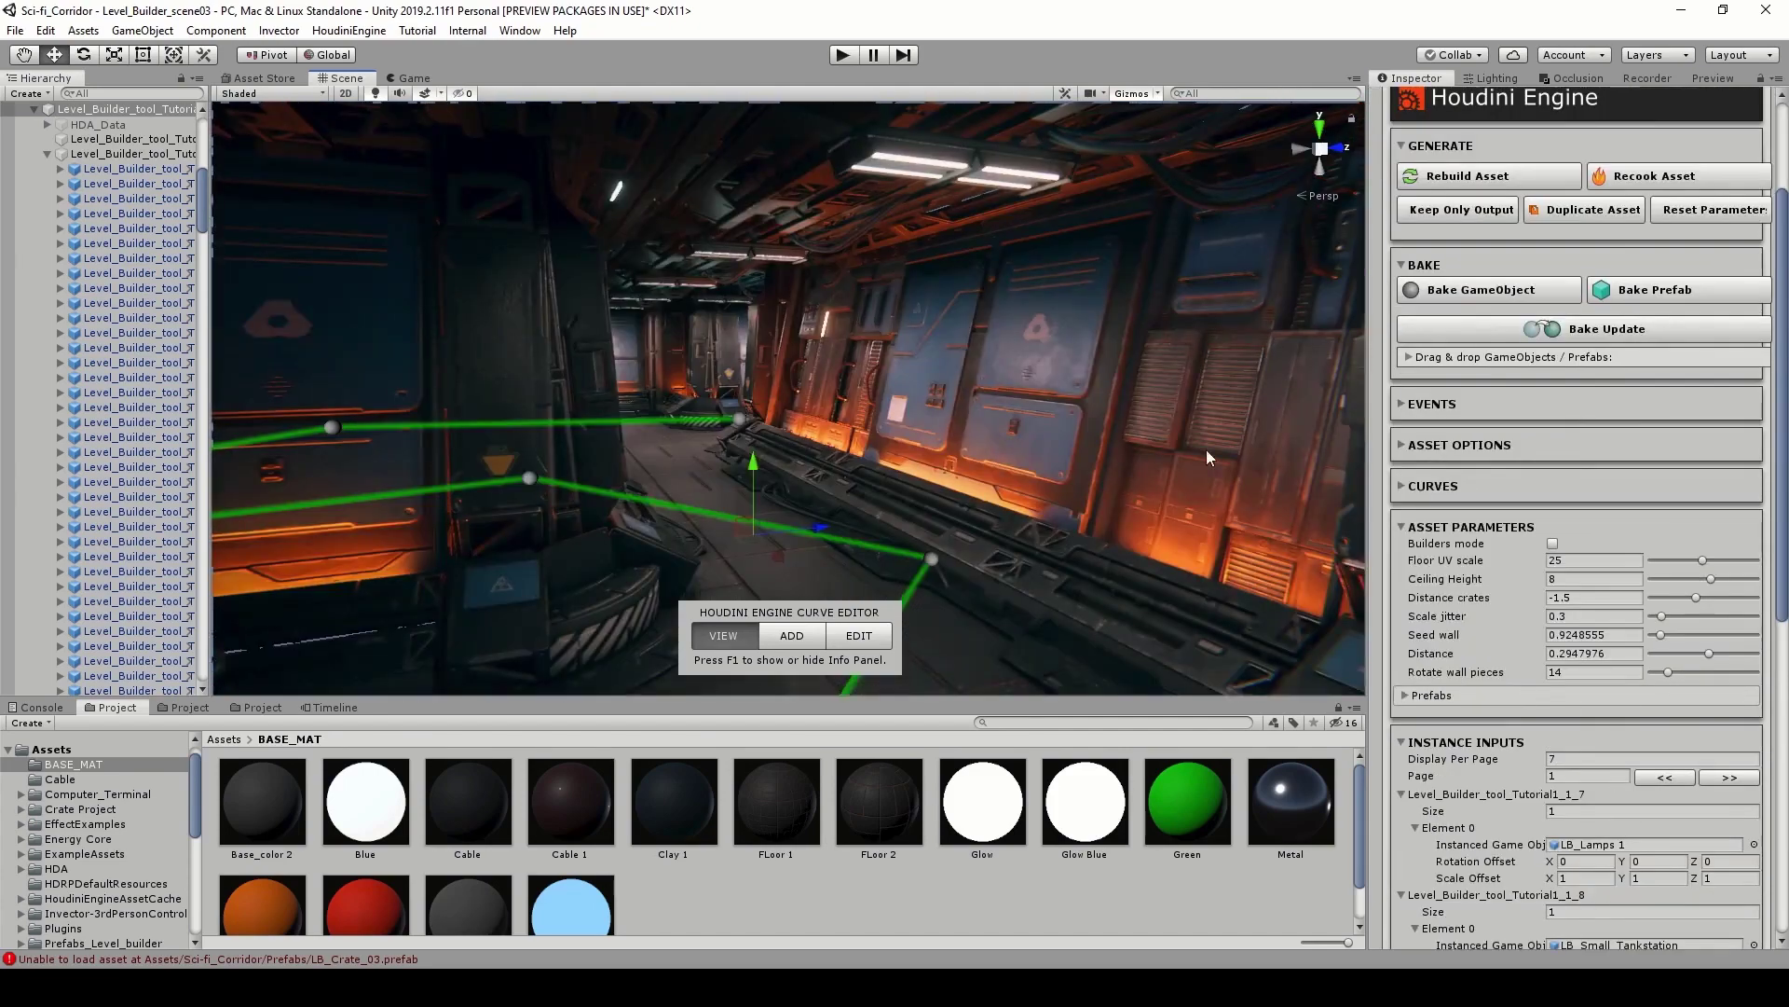
right_click_drag(1172, 531, 1094, 408)
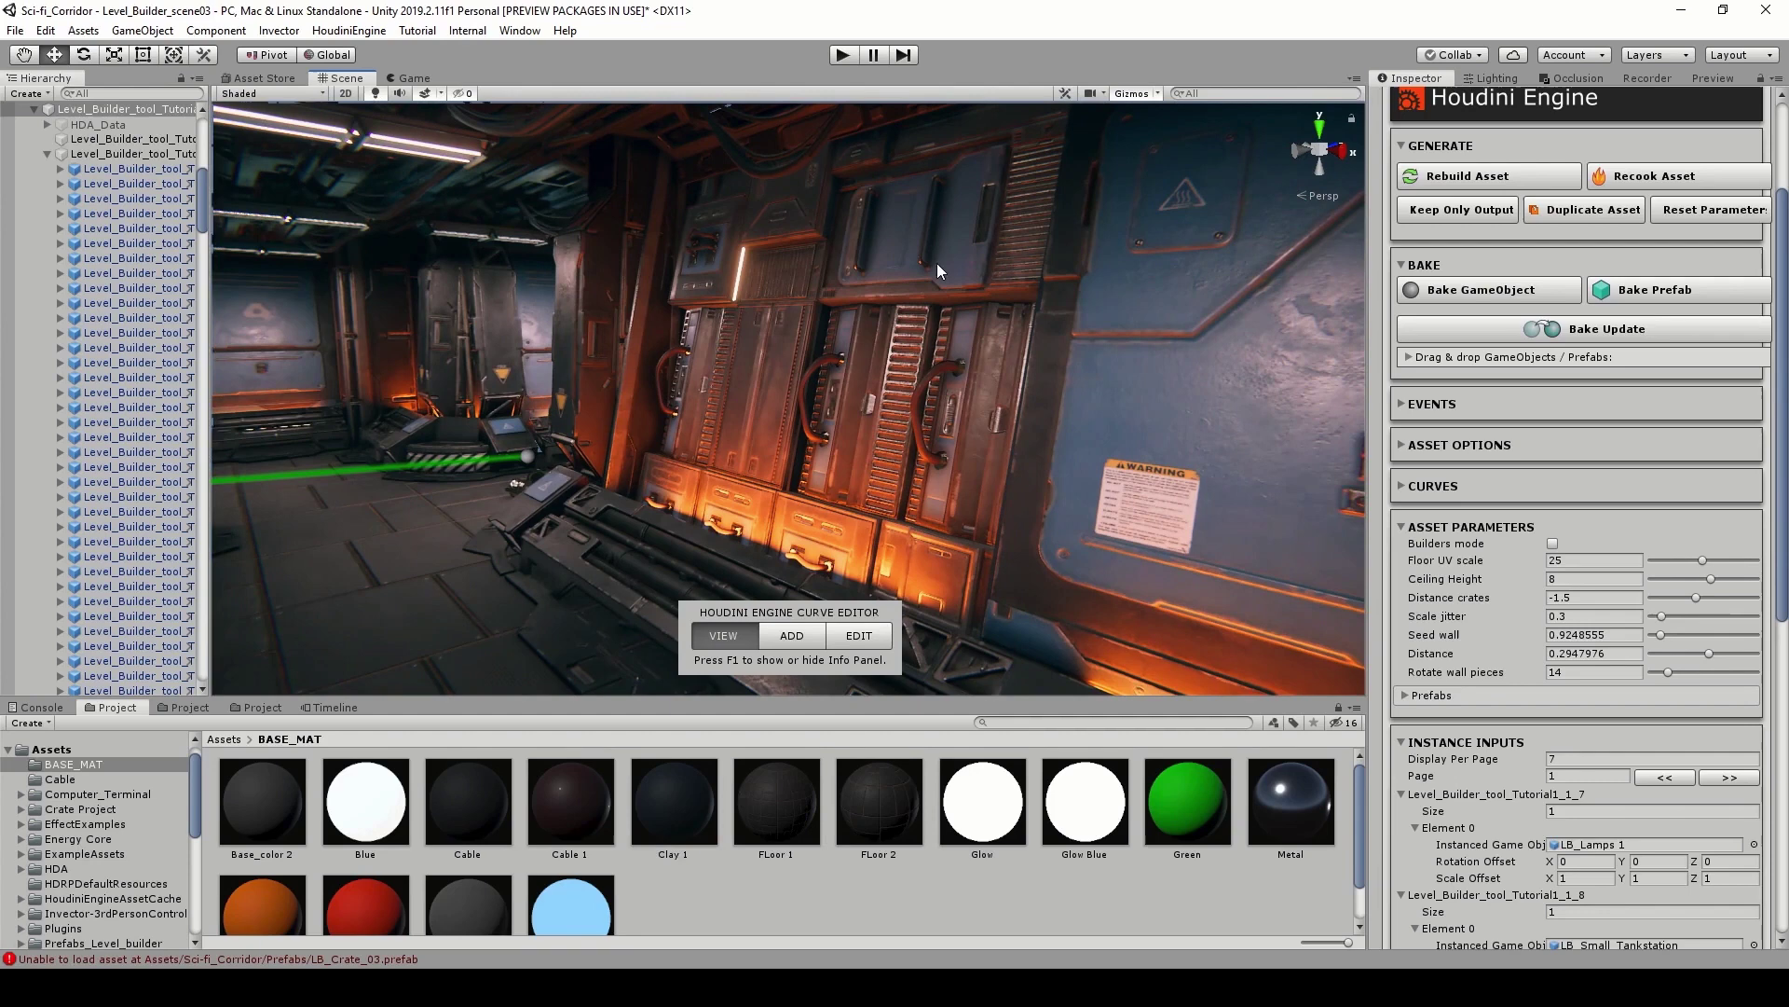
right_click_drag(938, 271, 1007, 319)
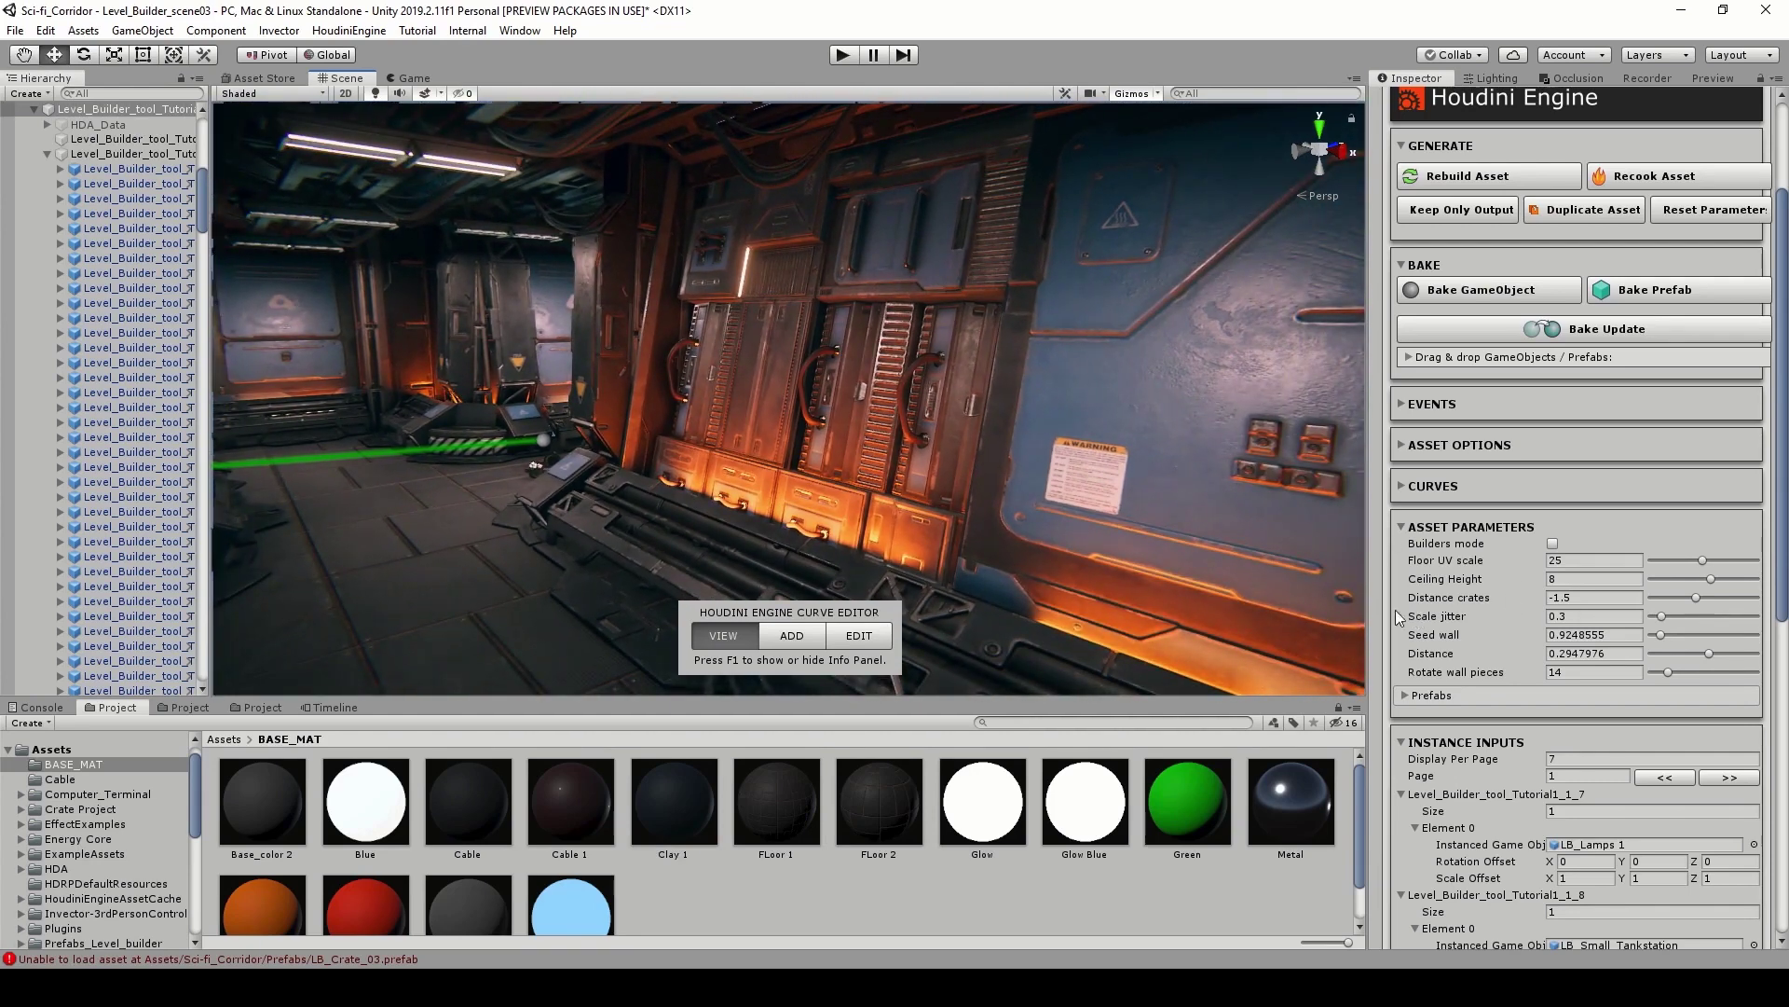
left_click(1592, 671)
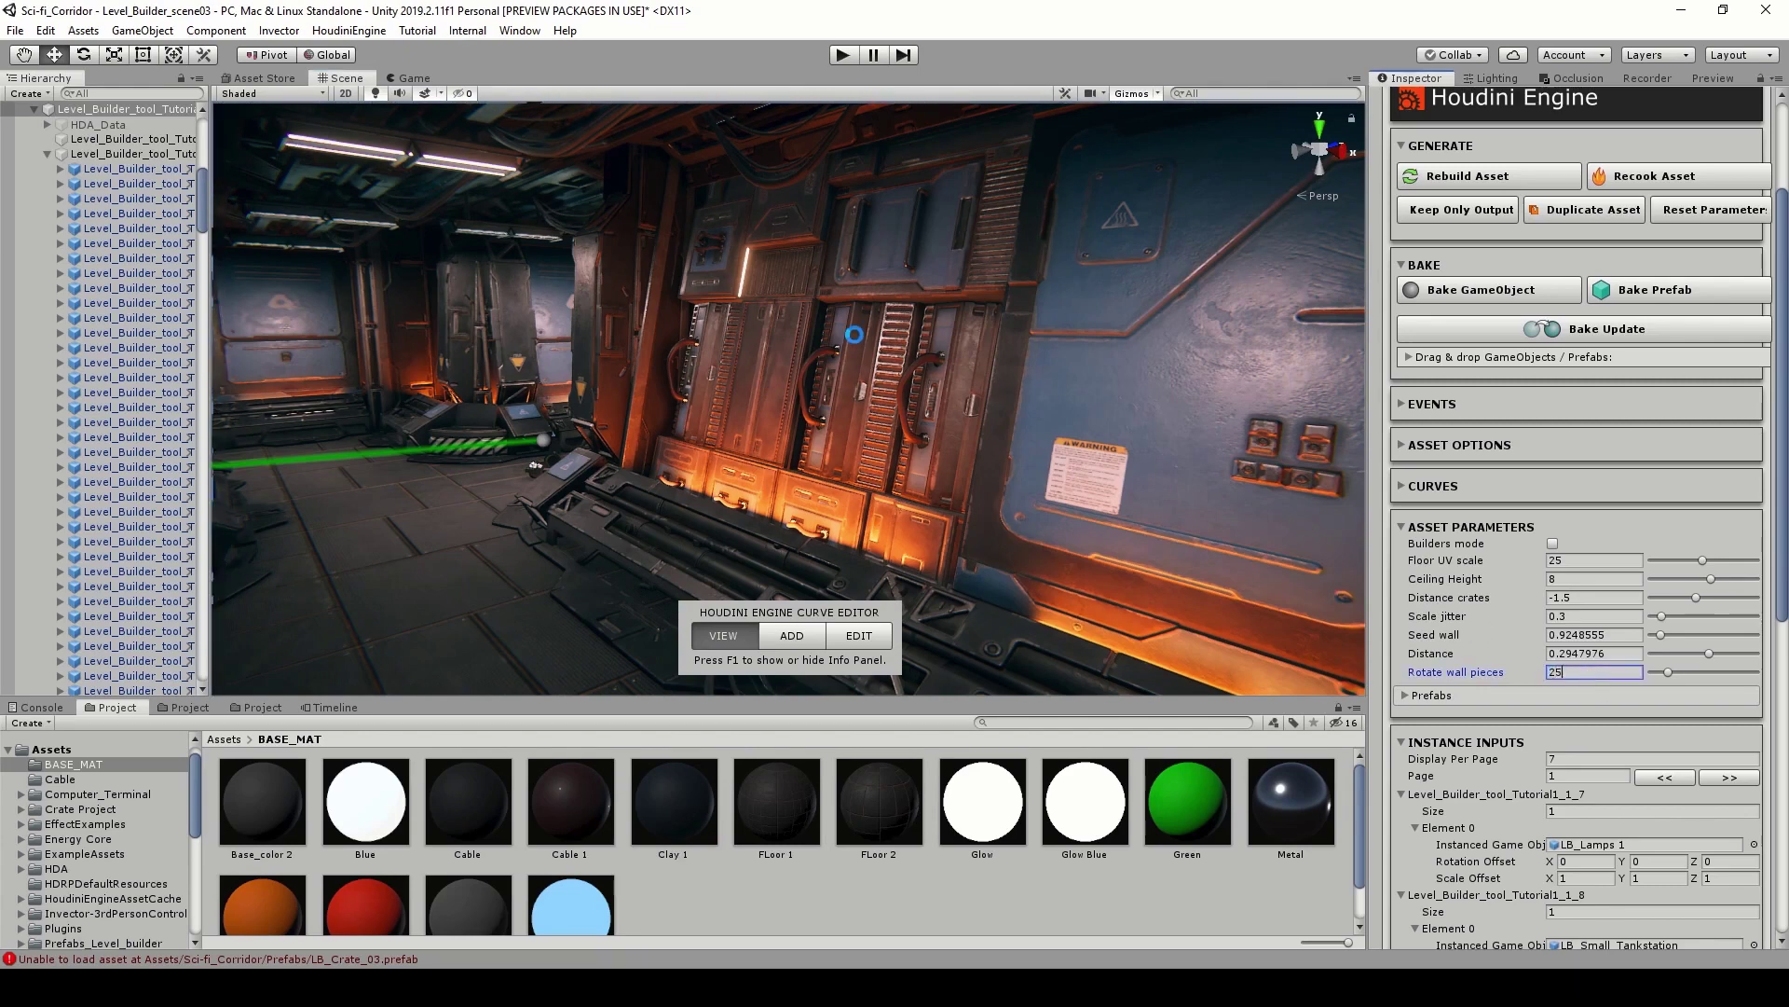
right_click_drag(853, 333, 1250, 318)
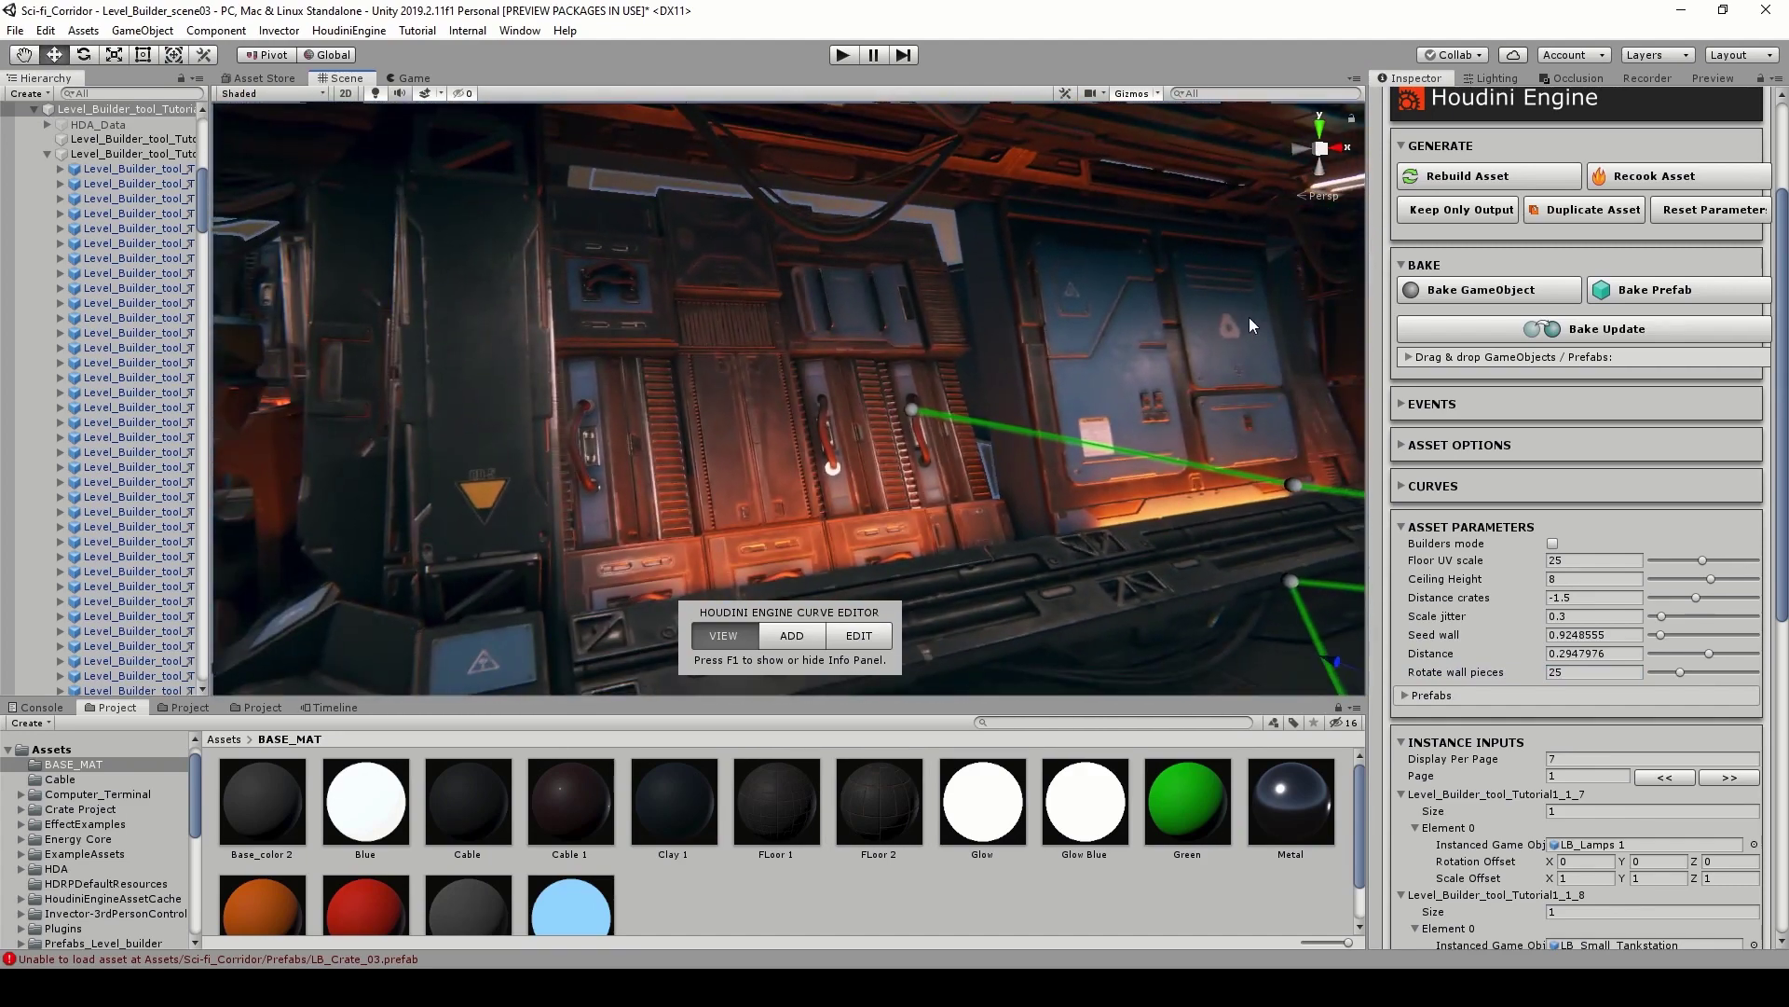
Step: Set the level builder's Rotate wall pieces to 14 and Scale jitter to 1, and inspect the corridor wall
right_click_drag(1030, 377, 1026, 396)
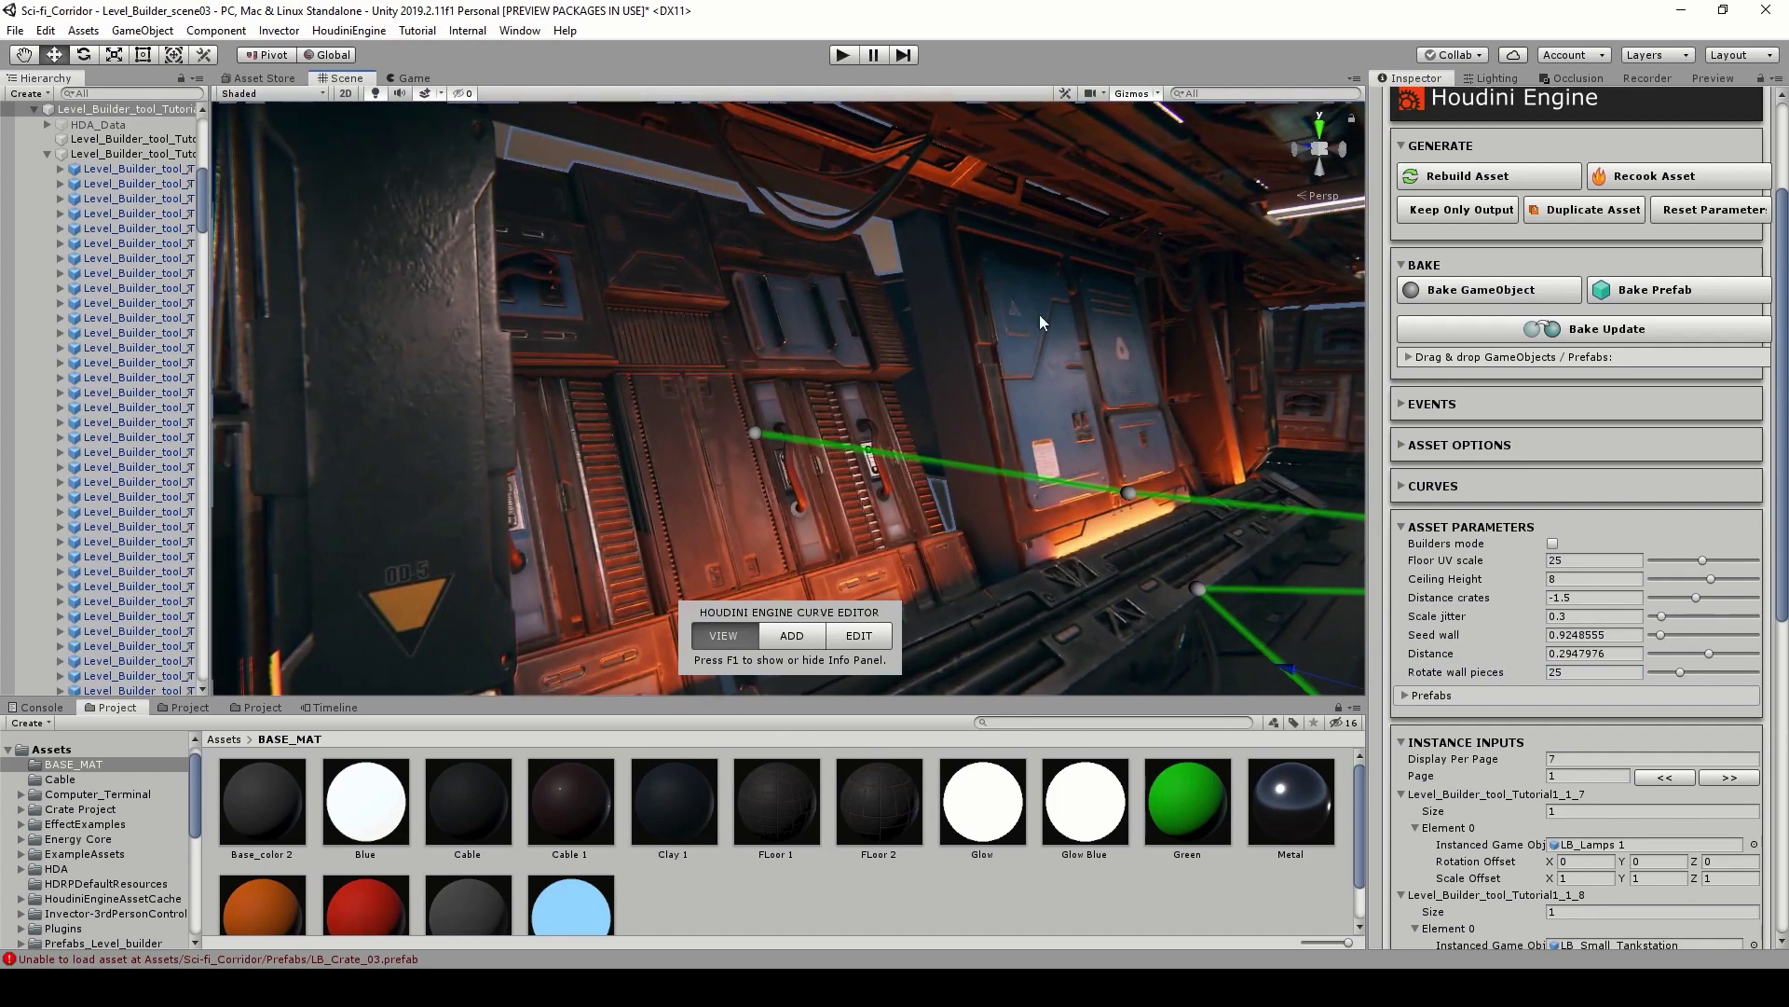
mouse_move(1089, 475)
right_mouse_down()
mouse_move(1108, 514)
mouse_move(1079, 490)
right_mouse_up()
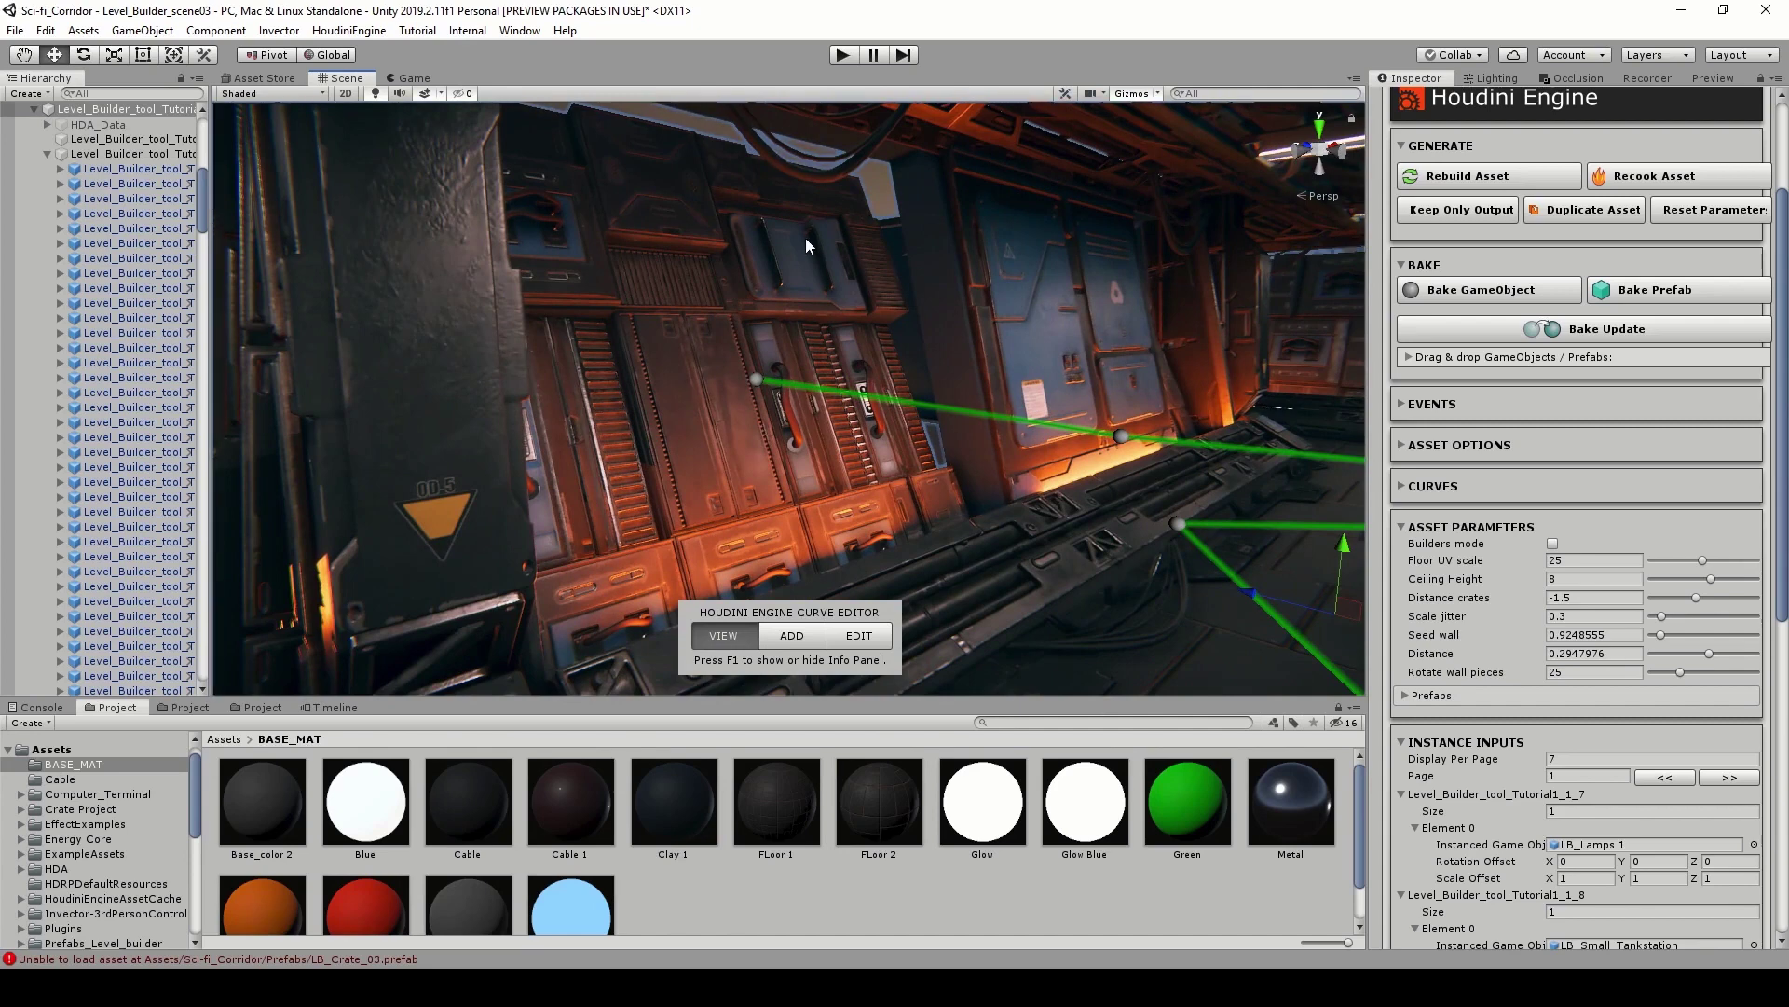
right_click_drag(807, 246, 882, 306)
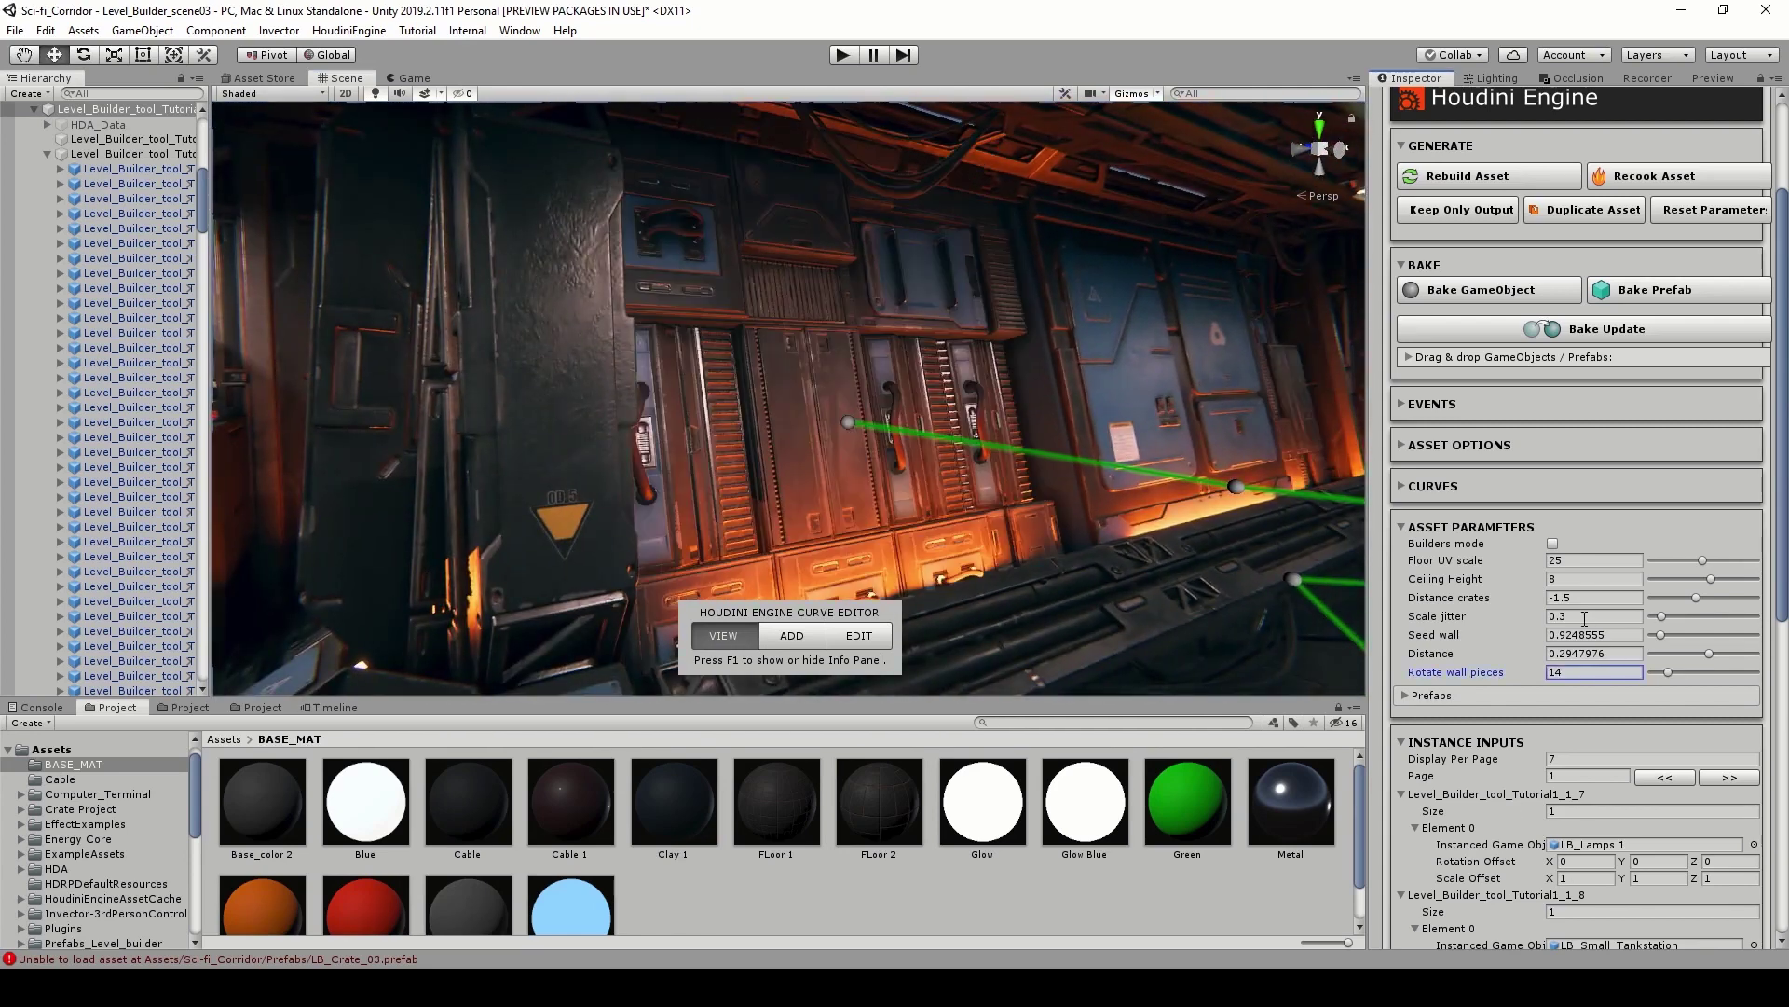
left_click(1585, 618)
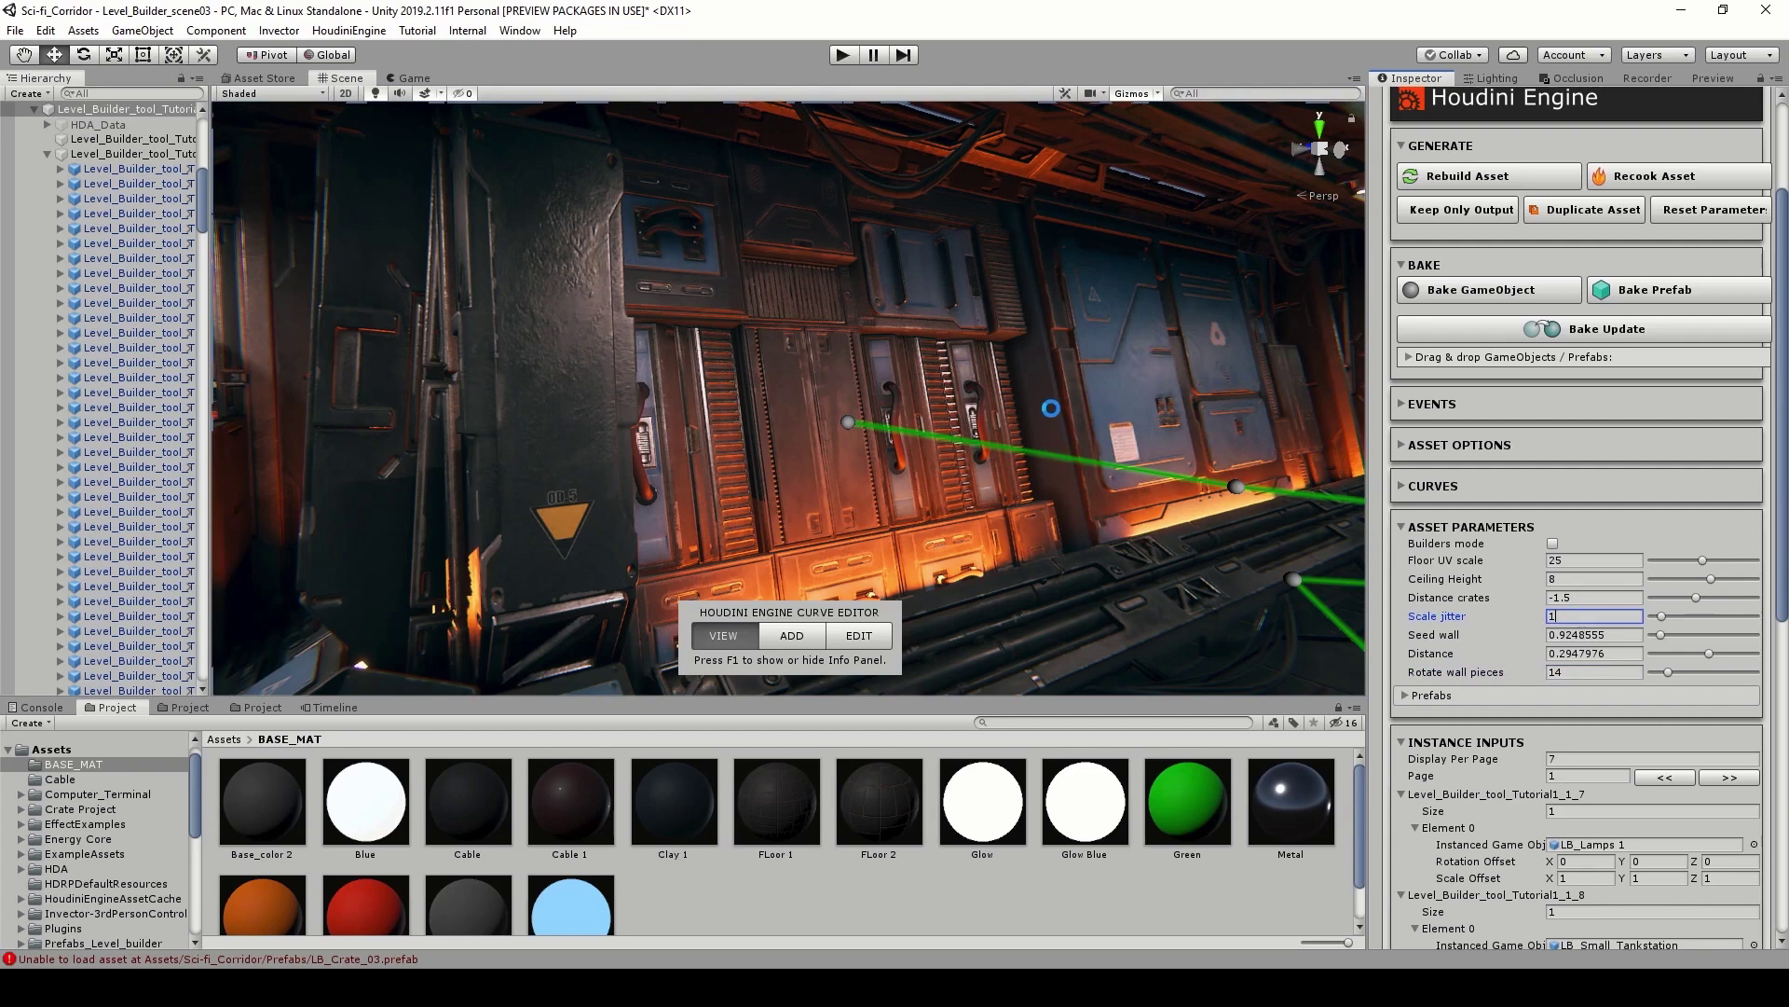
right_click_drag(1053, 408, 820, 164)
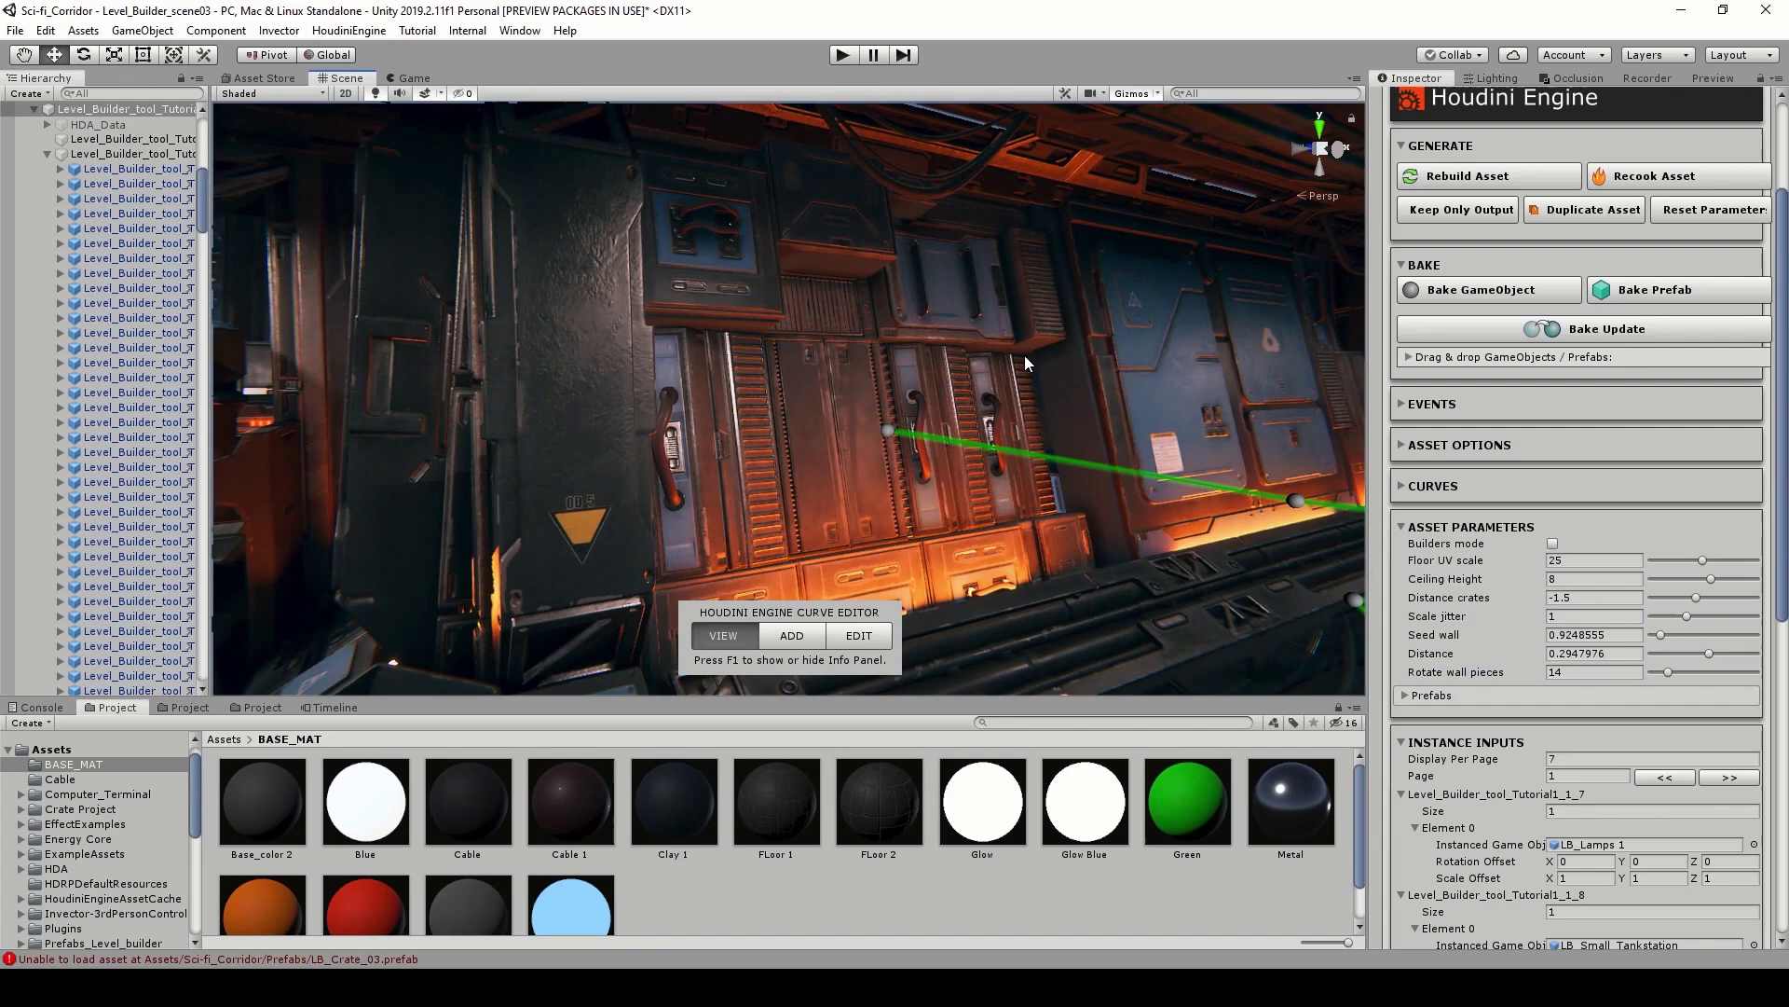
Step: Try a Scale jitter of 2 on the wall pieces, inspect the protruding panels, and set Scale jitter to 0.3
left_click(1573, 616)
type("2")
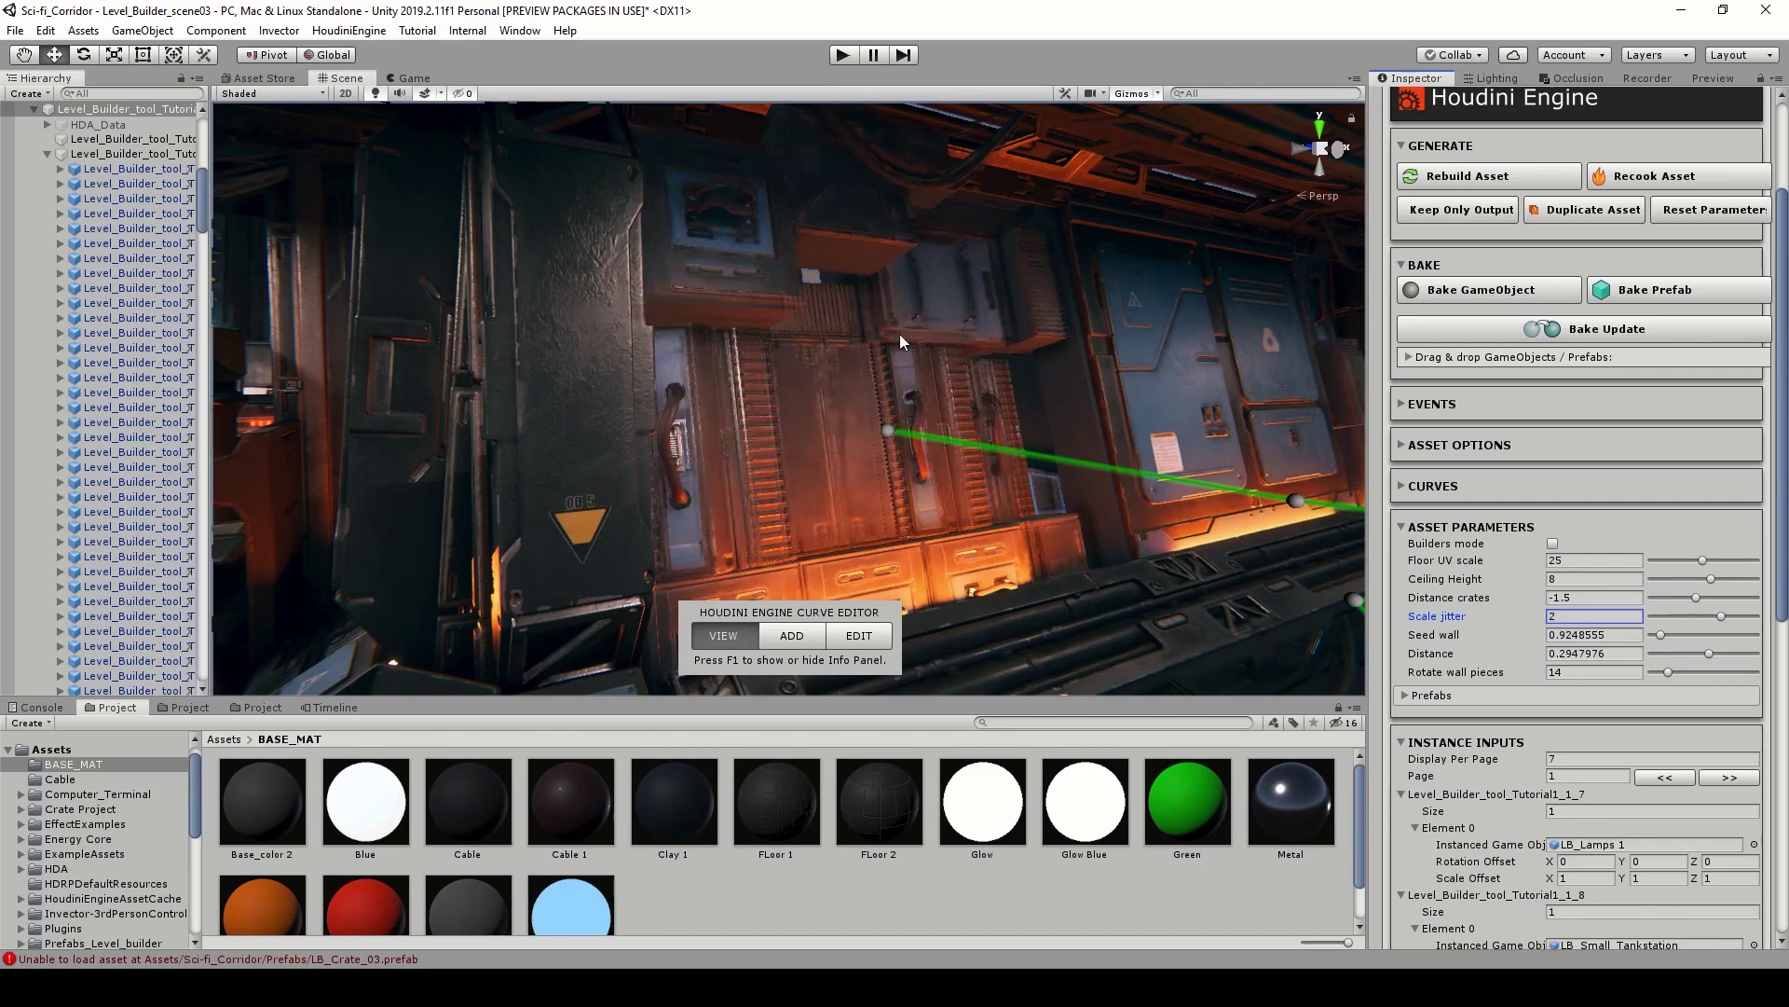
left_click_drag(992, 376, 909, 309, "alt")
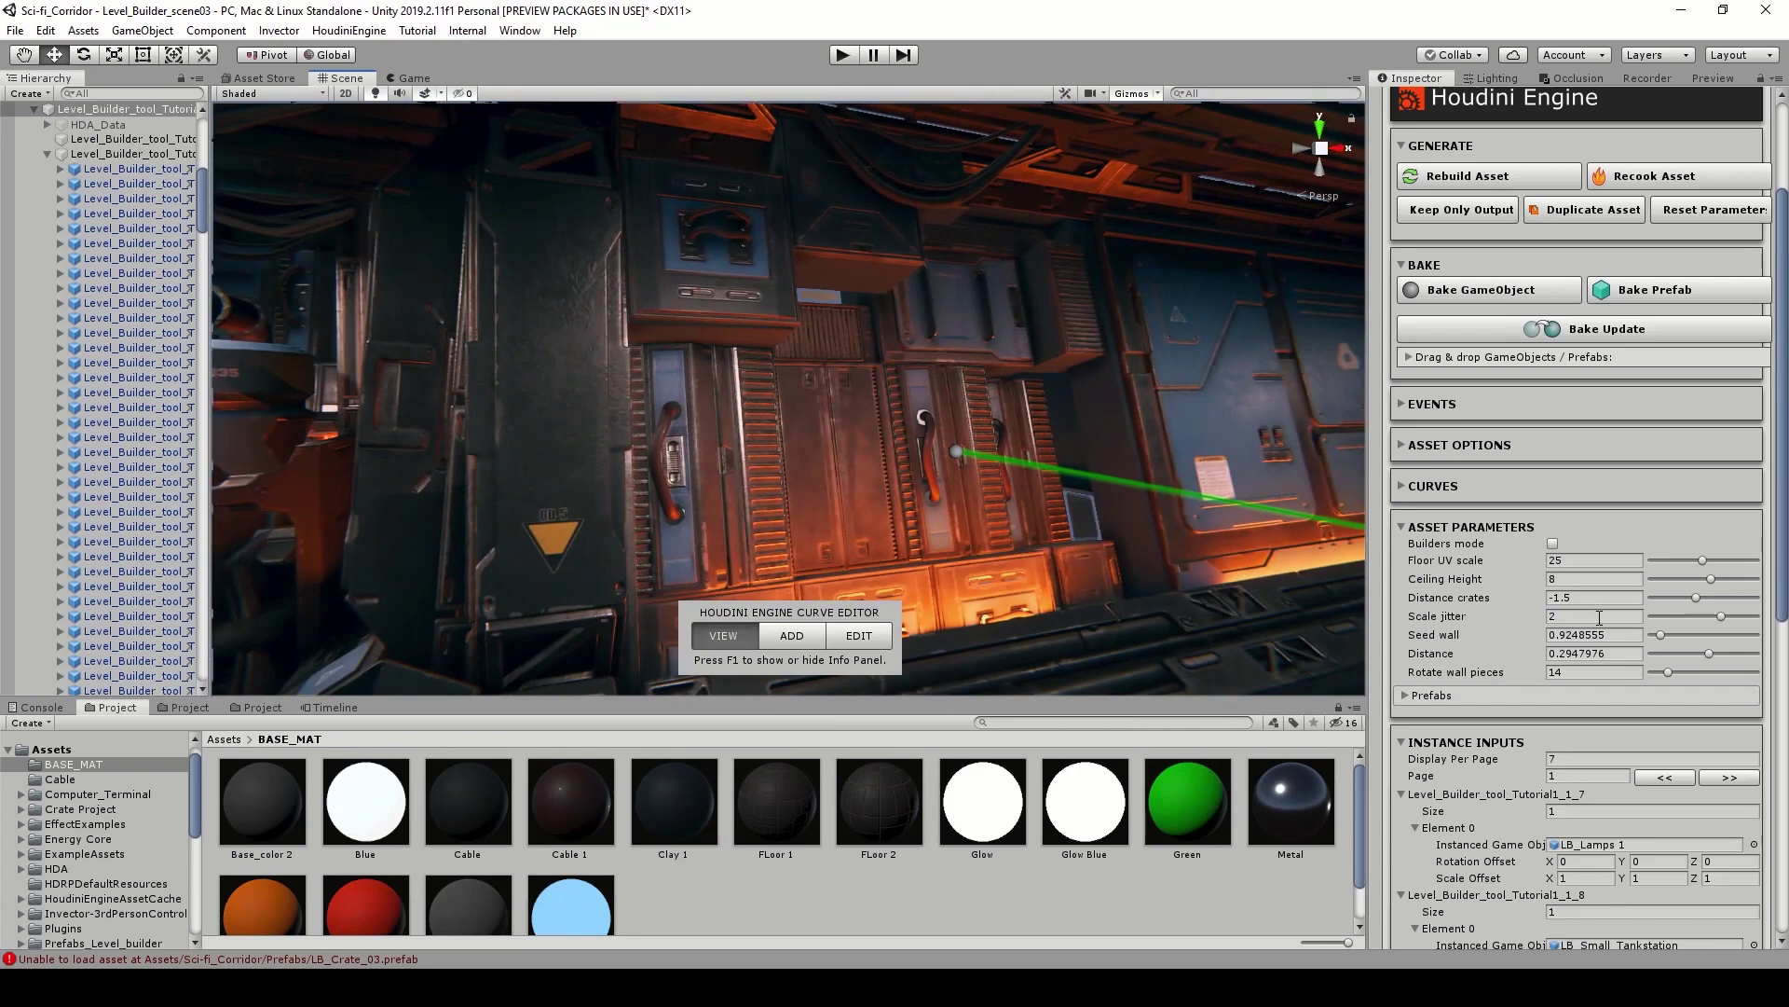
left_click(1599, 617)
type(".3")
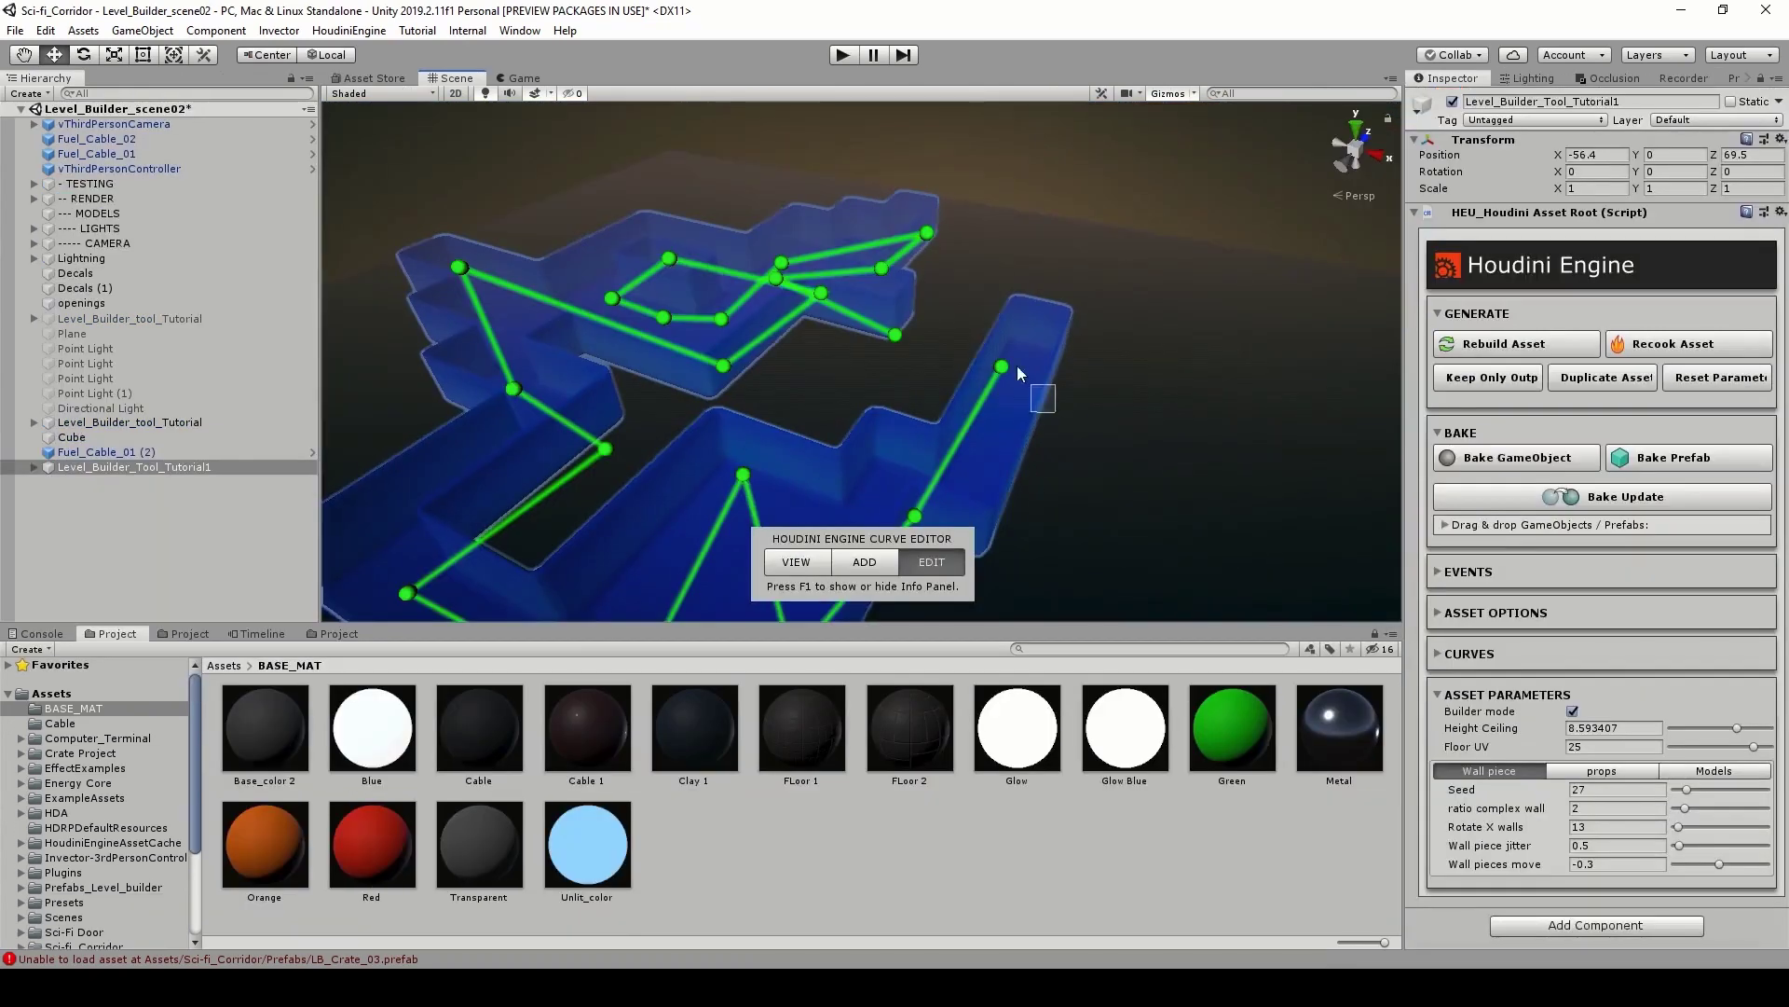
Step: Move one end point of the Level_Builder_Tool_Tutorial1 curve outward and extend the other end with four points passing through that branch
left_click(1002, 366)
left_click_drag(994, 369, 1129, 478)
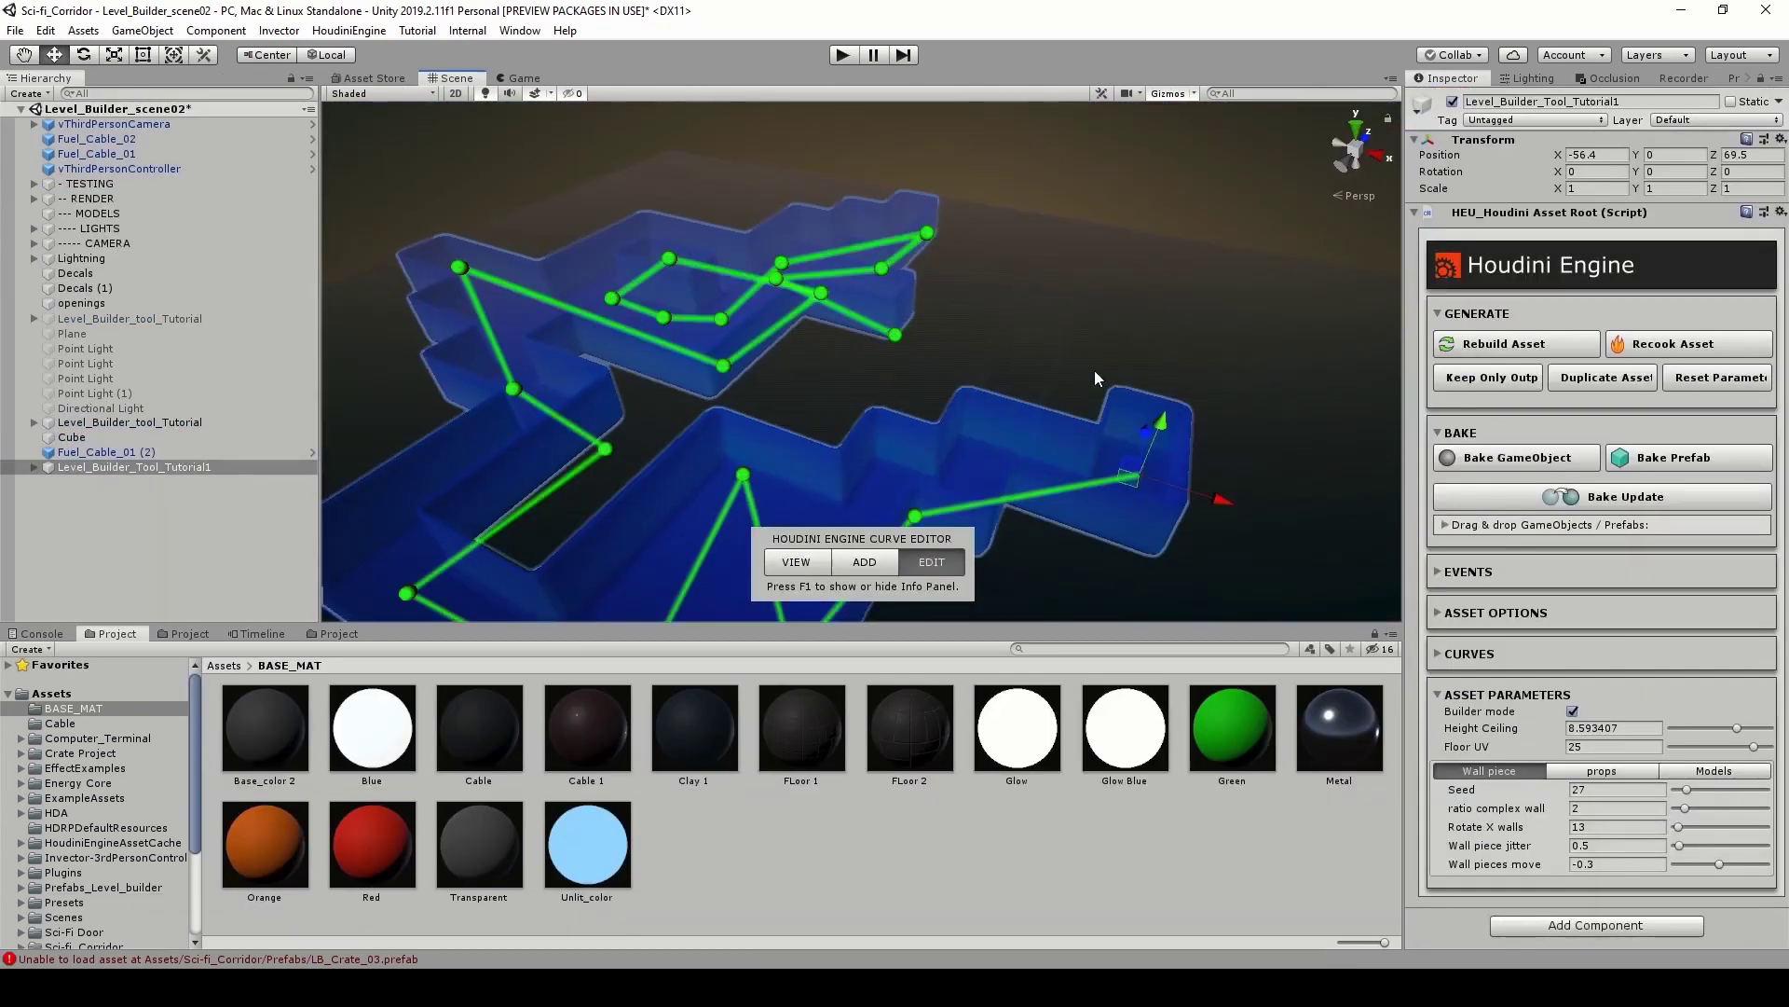
left_click(865, 561)
left_click(1029, 298)
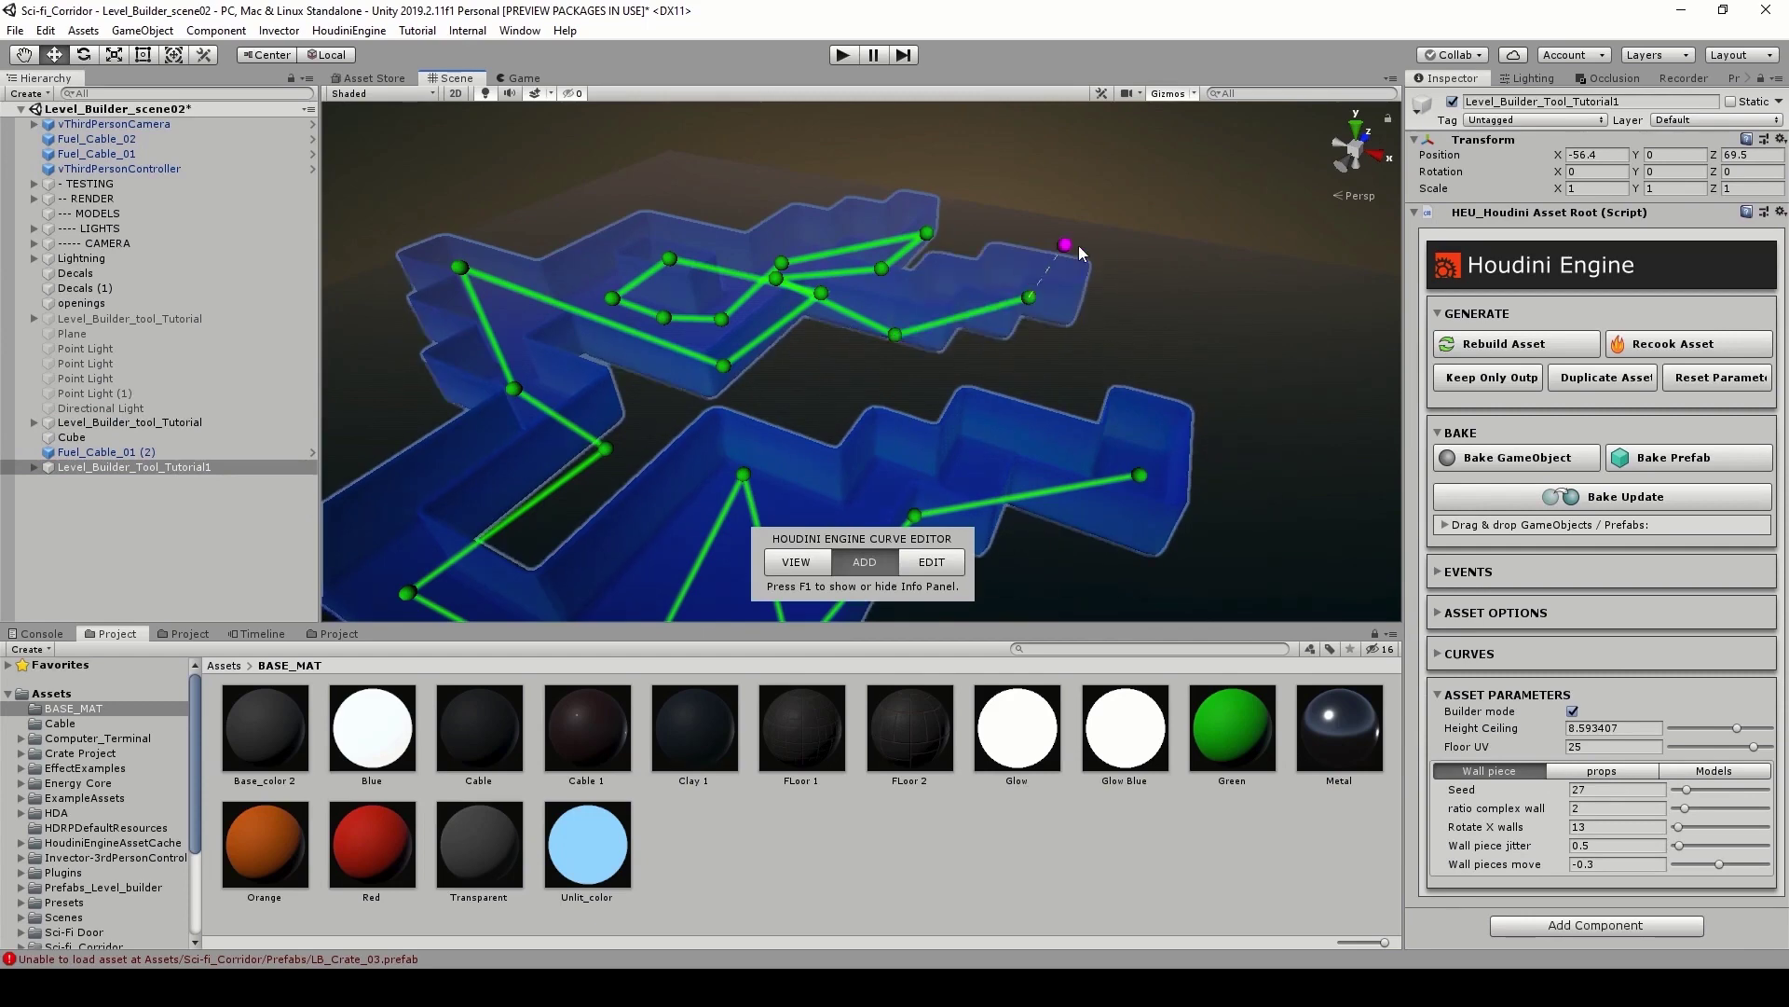
left_click(1162, 334)
left_click(1136, 467)
left_click(1308, 539)
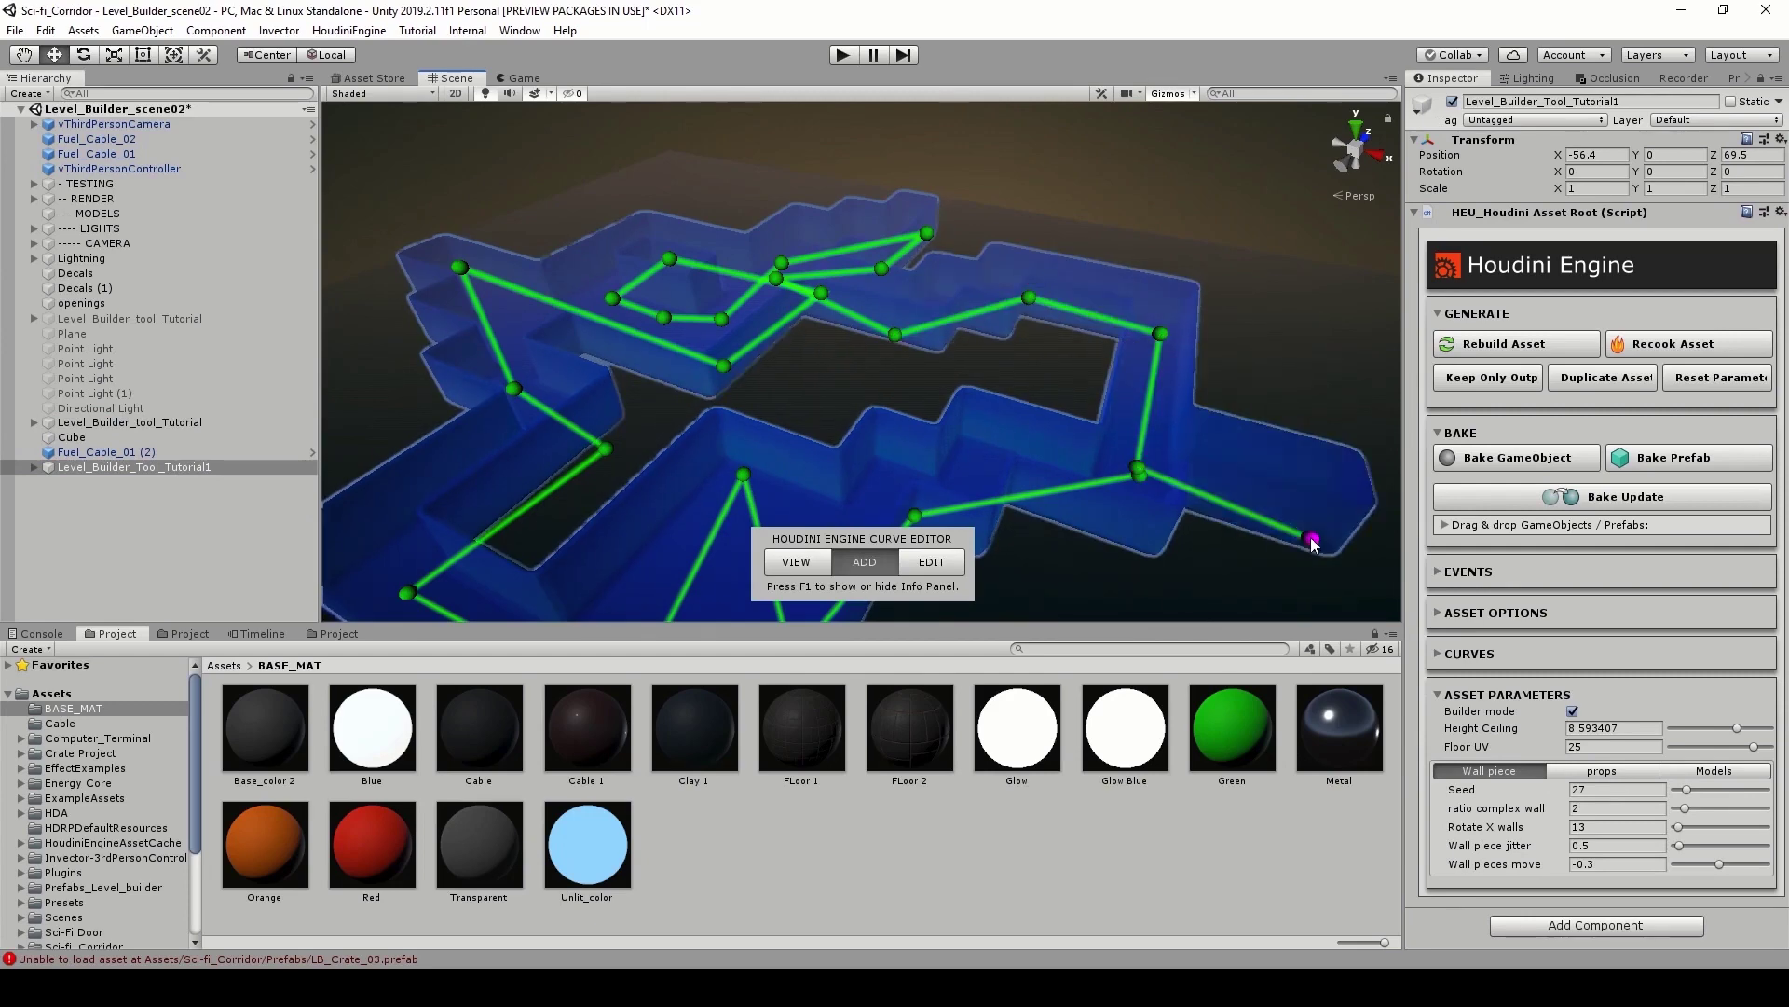
Step: Add more curve points to form a looped room with crossing segments and a long branch returning to the main corridor
right_click_drag(1207, 457, 1296, 422)
left_click_drag(1296, 422, 1070, 367, "alt")
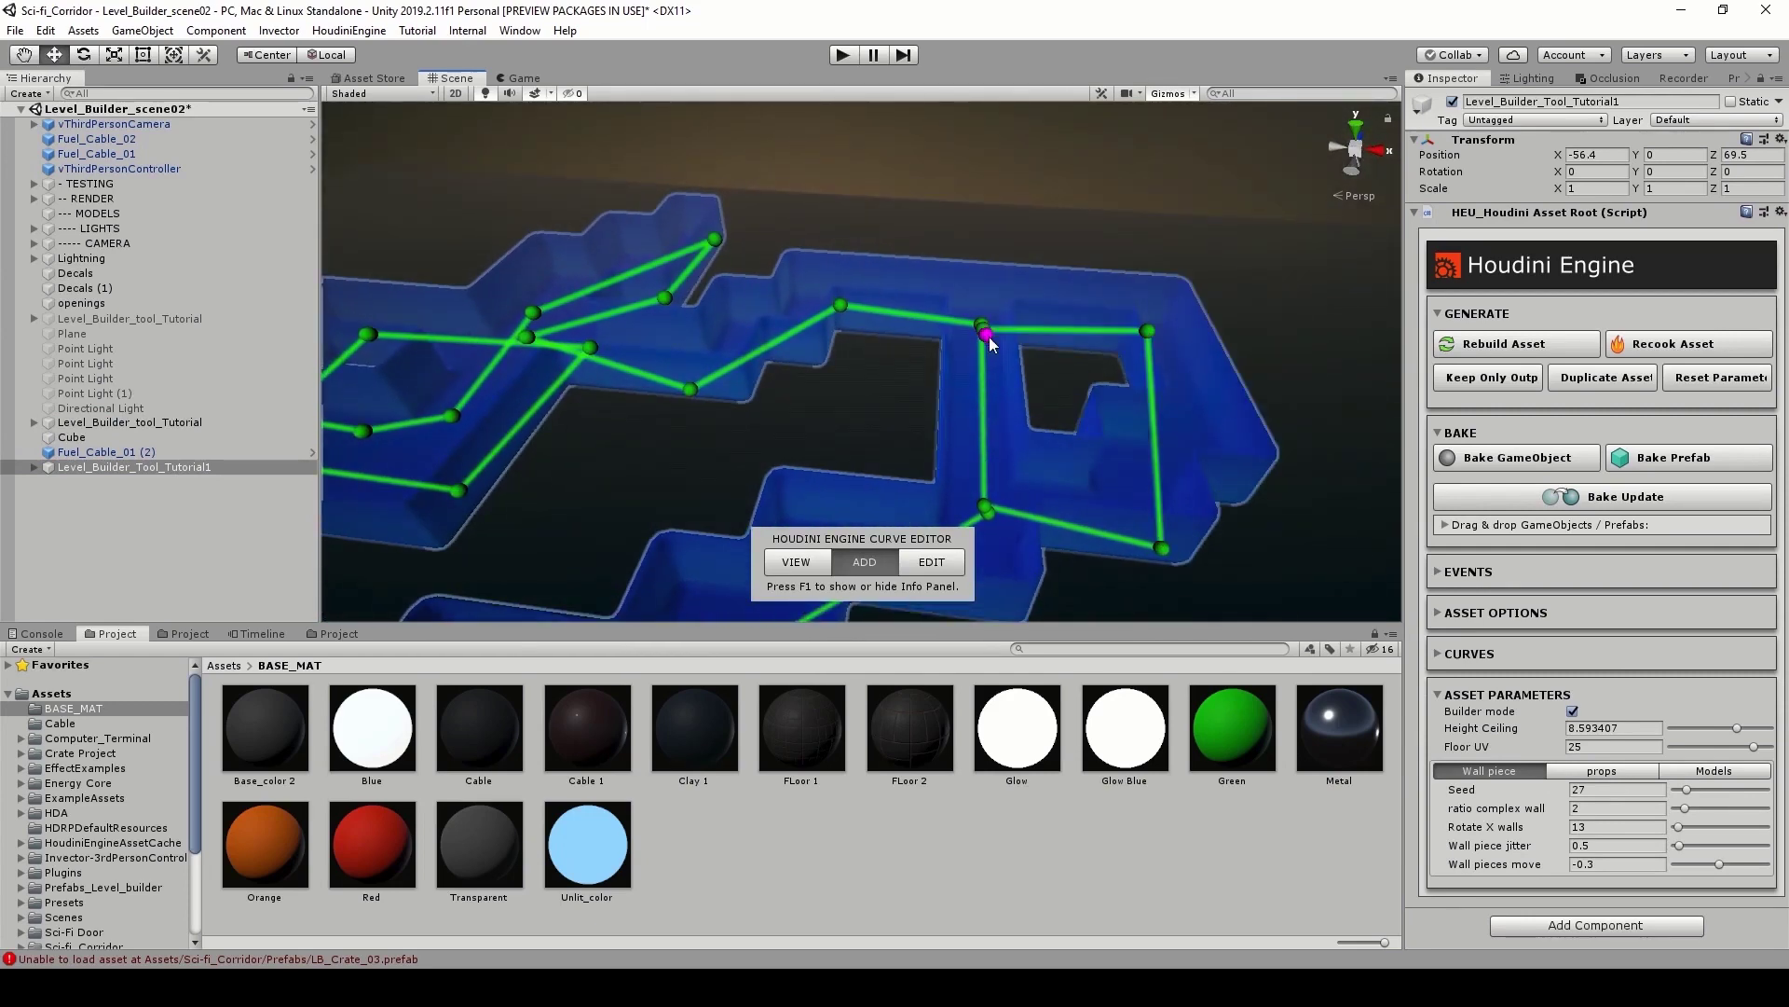
left_click(1020, 383)
left_click(942, 396)
left_click(1023, 247)
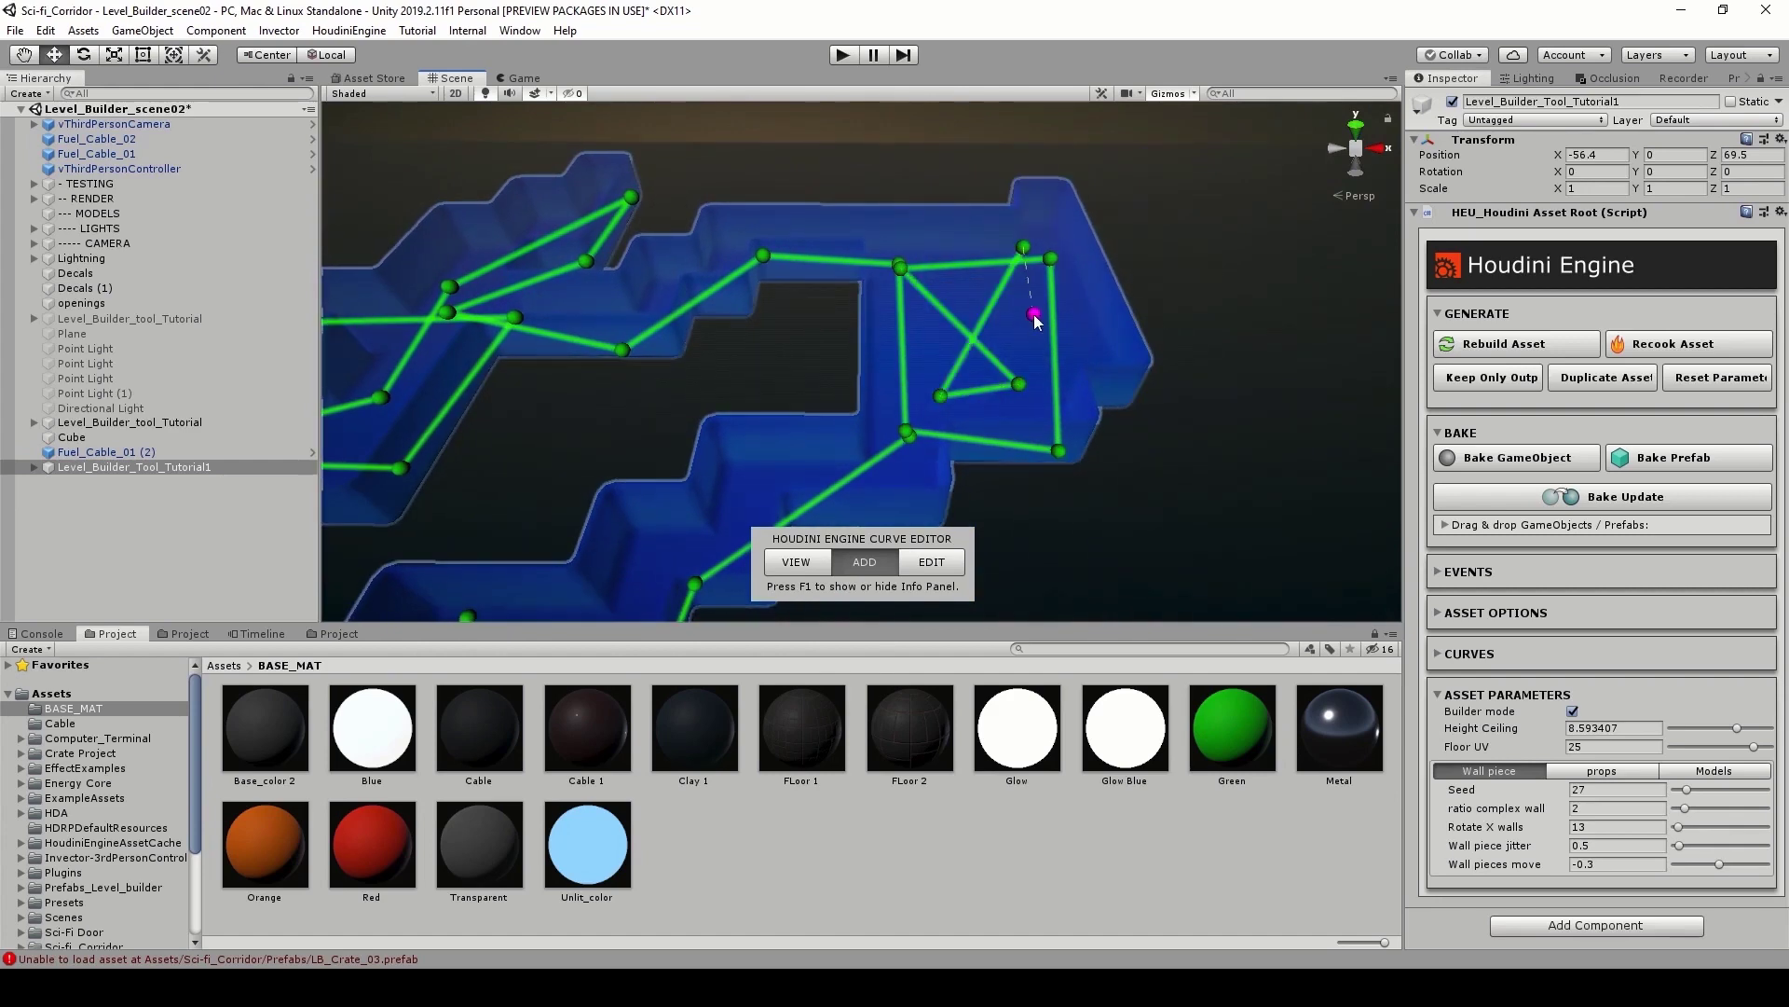
left_click(1283, 319)
right_click_drag(1090, 351, 1173, 419)
left_click(1178, 473)
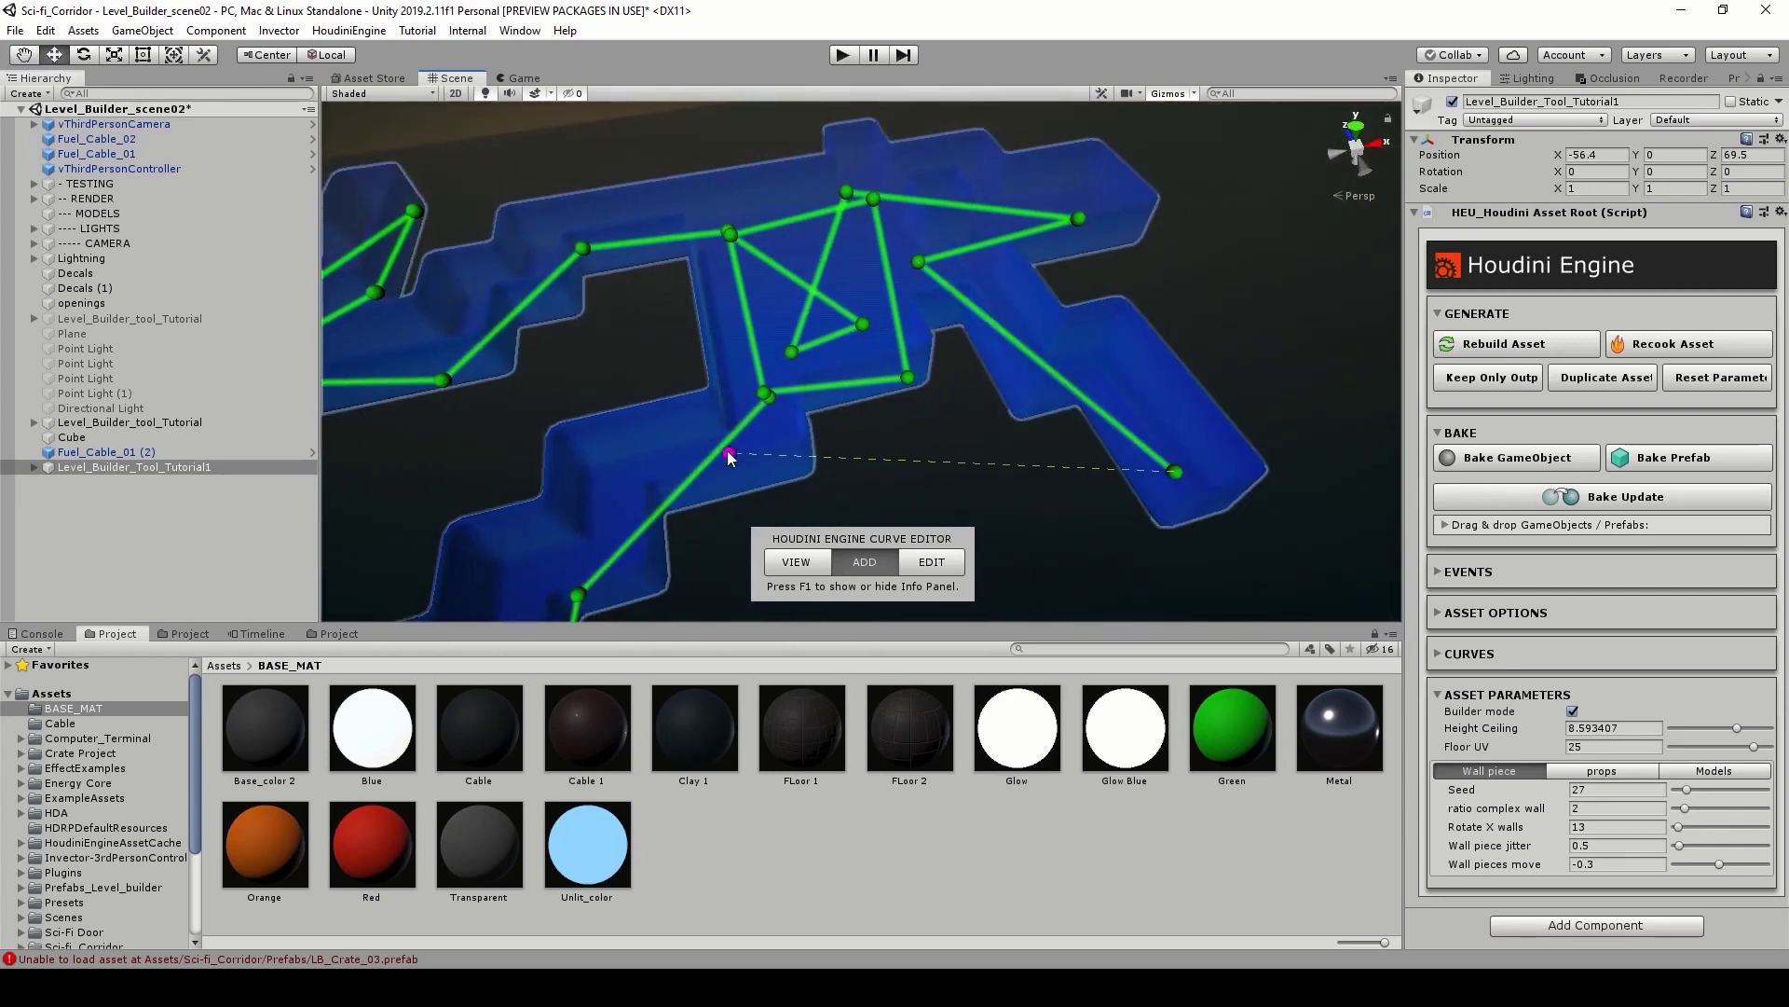
left_click(726, 451)
Step: Stop adding curve points, disable Builder mode, and inspect the generated level from above and from inside the corridor
right_click_drag(873, 391, 909, 410)
left_click(799, 561)
left_click_drag(793, 428, 803, 320, "alt")
left_click(835, 319)
left_click(788, 405)
middle_click_drag(1044, 396, 1081, 410)
scroll(1081, 410, "up", 2)
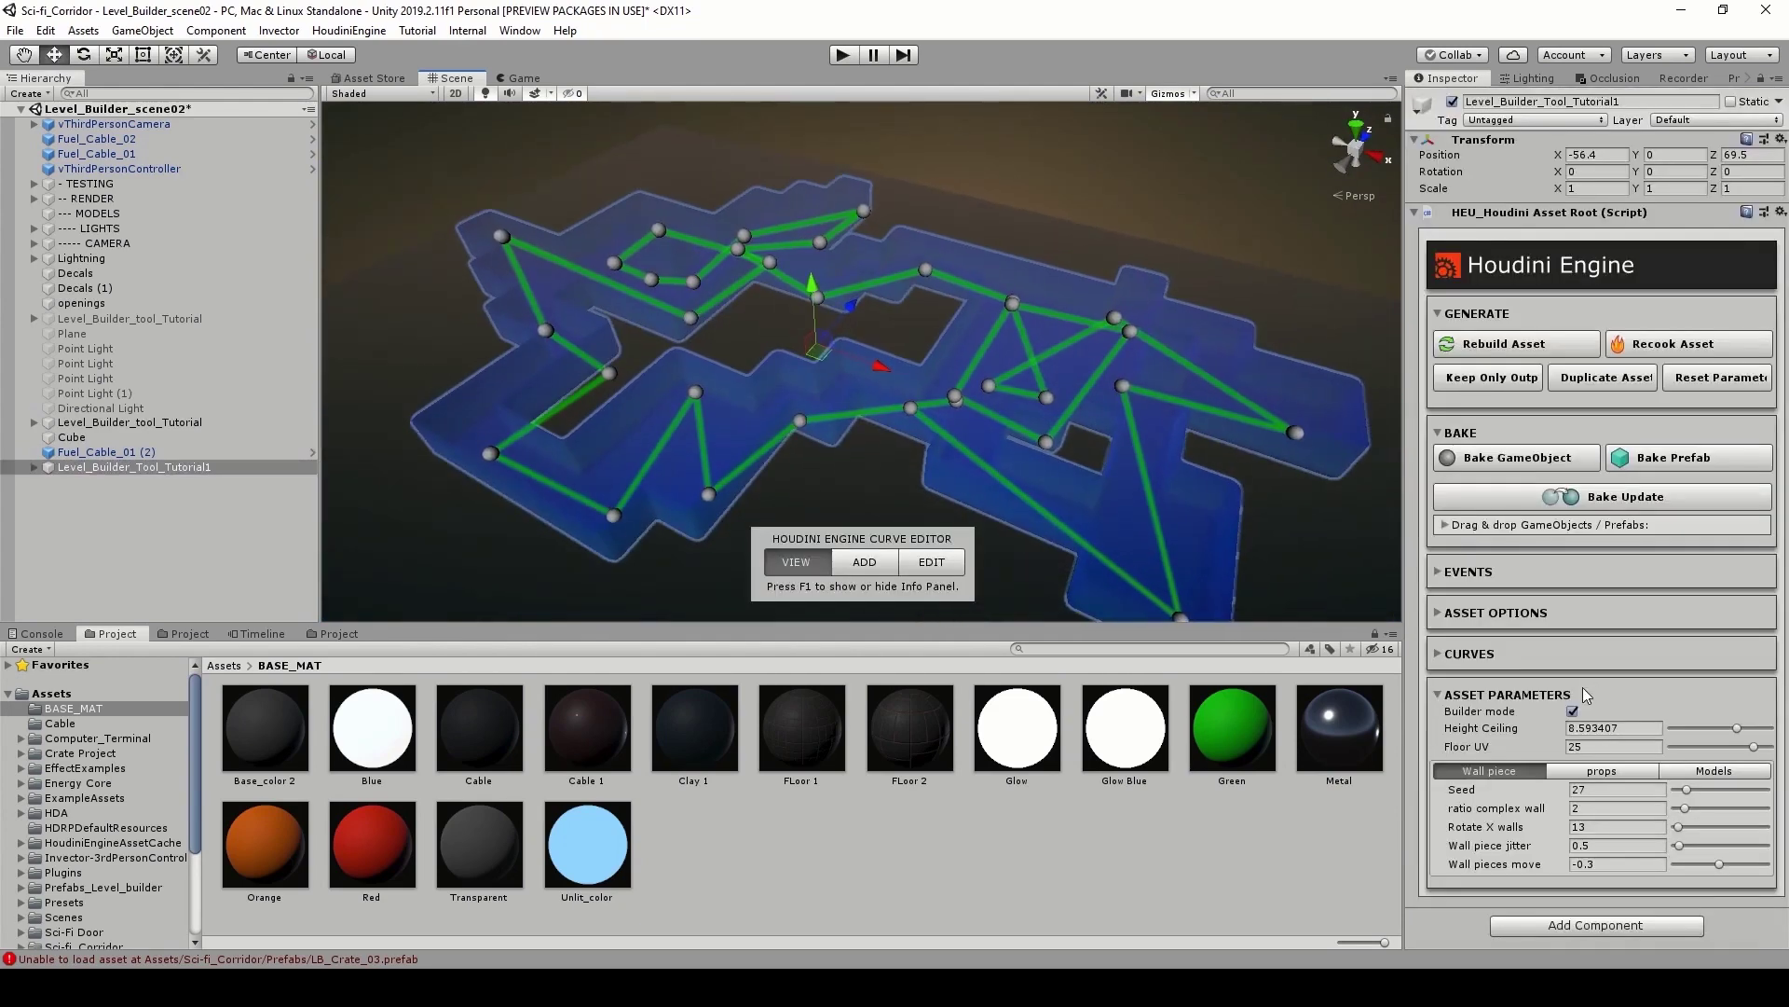
left_click(1573, 712)
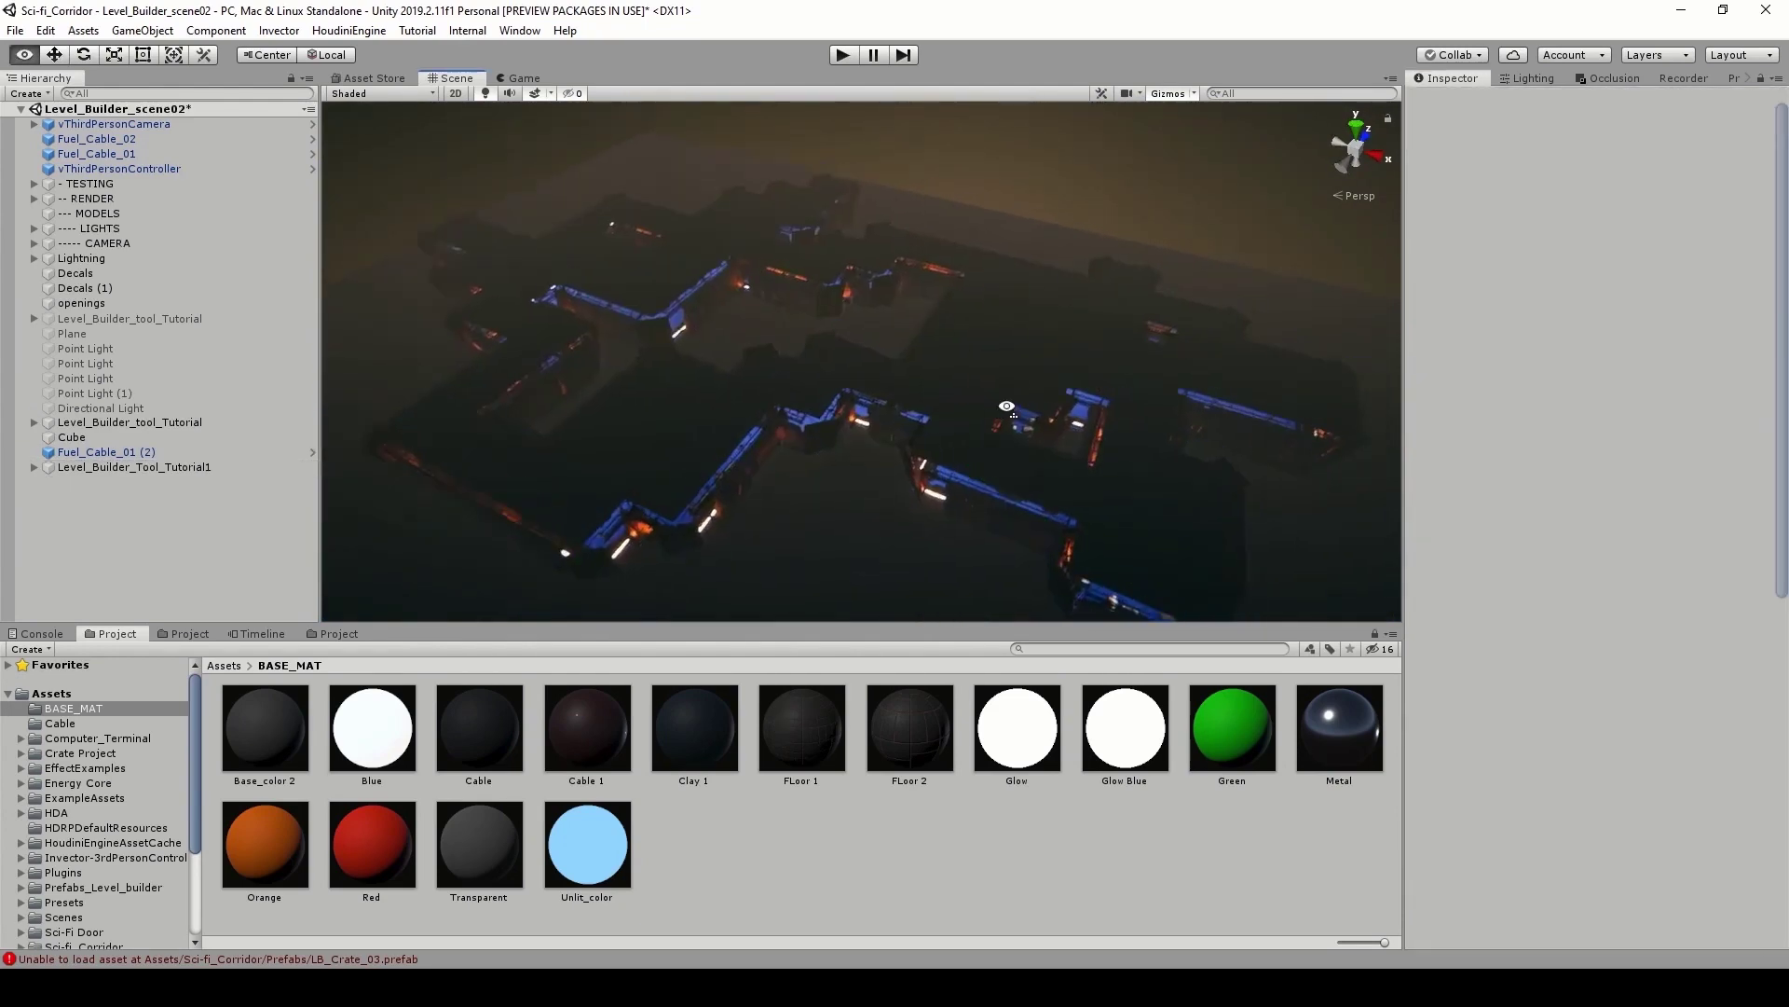
right_click_drag(1007, 405, 932, 410)
scroll(932, 410, "up", 3)
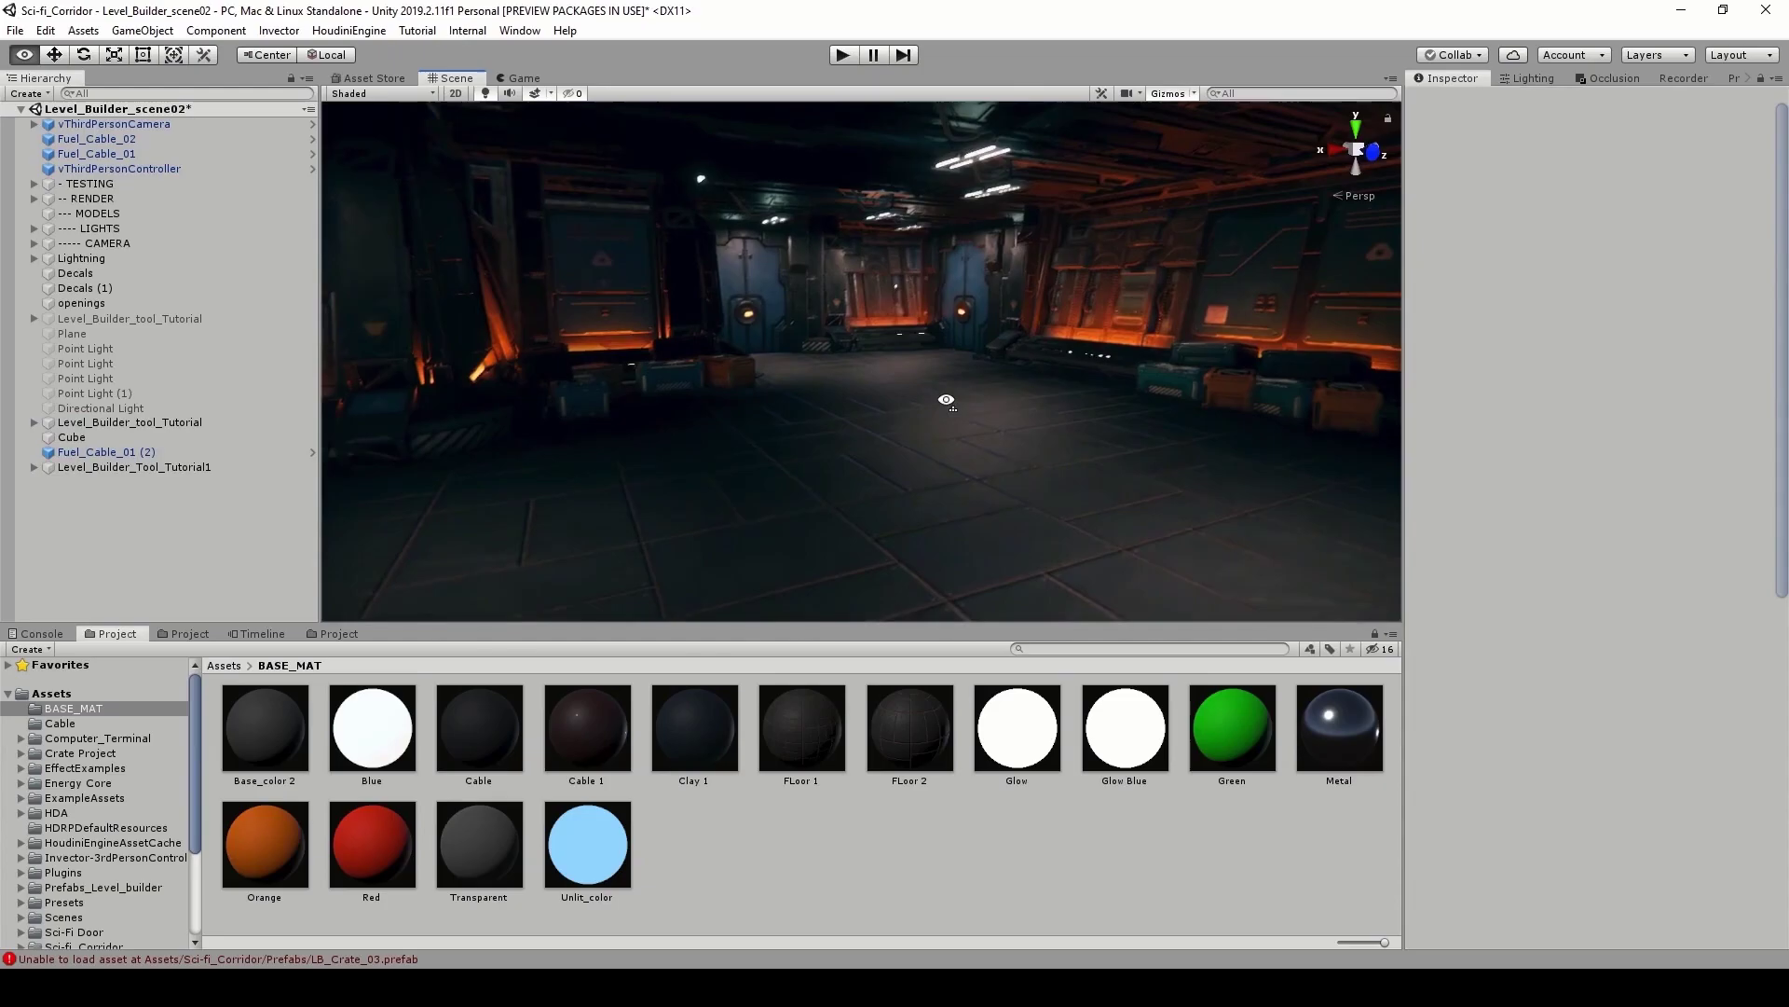
right_click_drag(947, 400, 1016, 410)
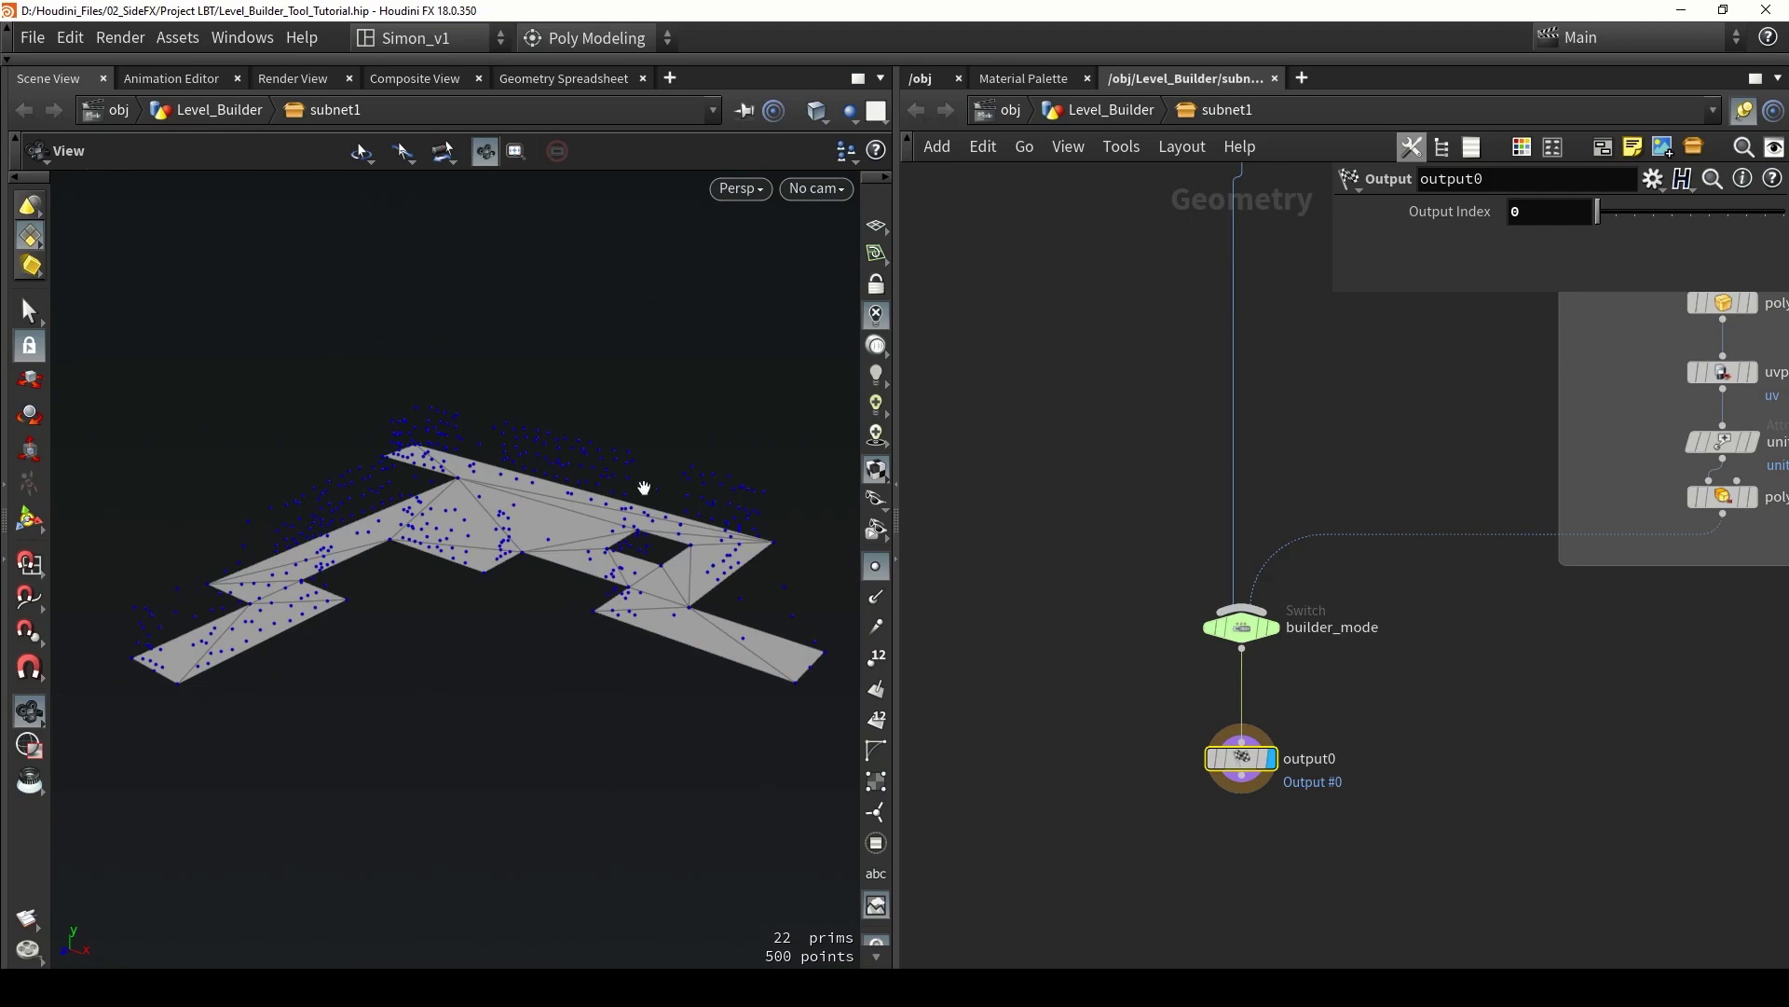
Step: Switch to Houdini and display the curve1 node at the start of the Base shape network in subnet1
left_click_drag(712, 520, 571, 325)
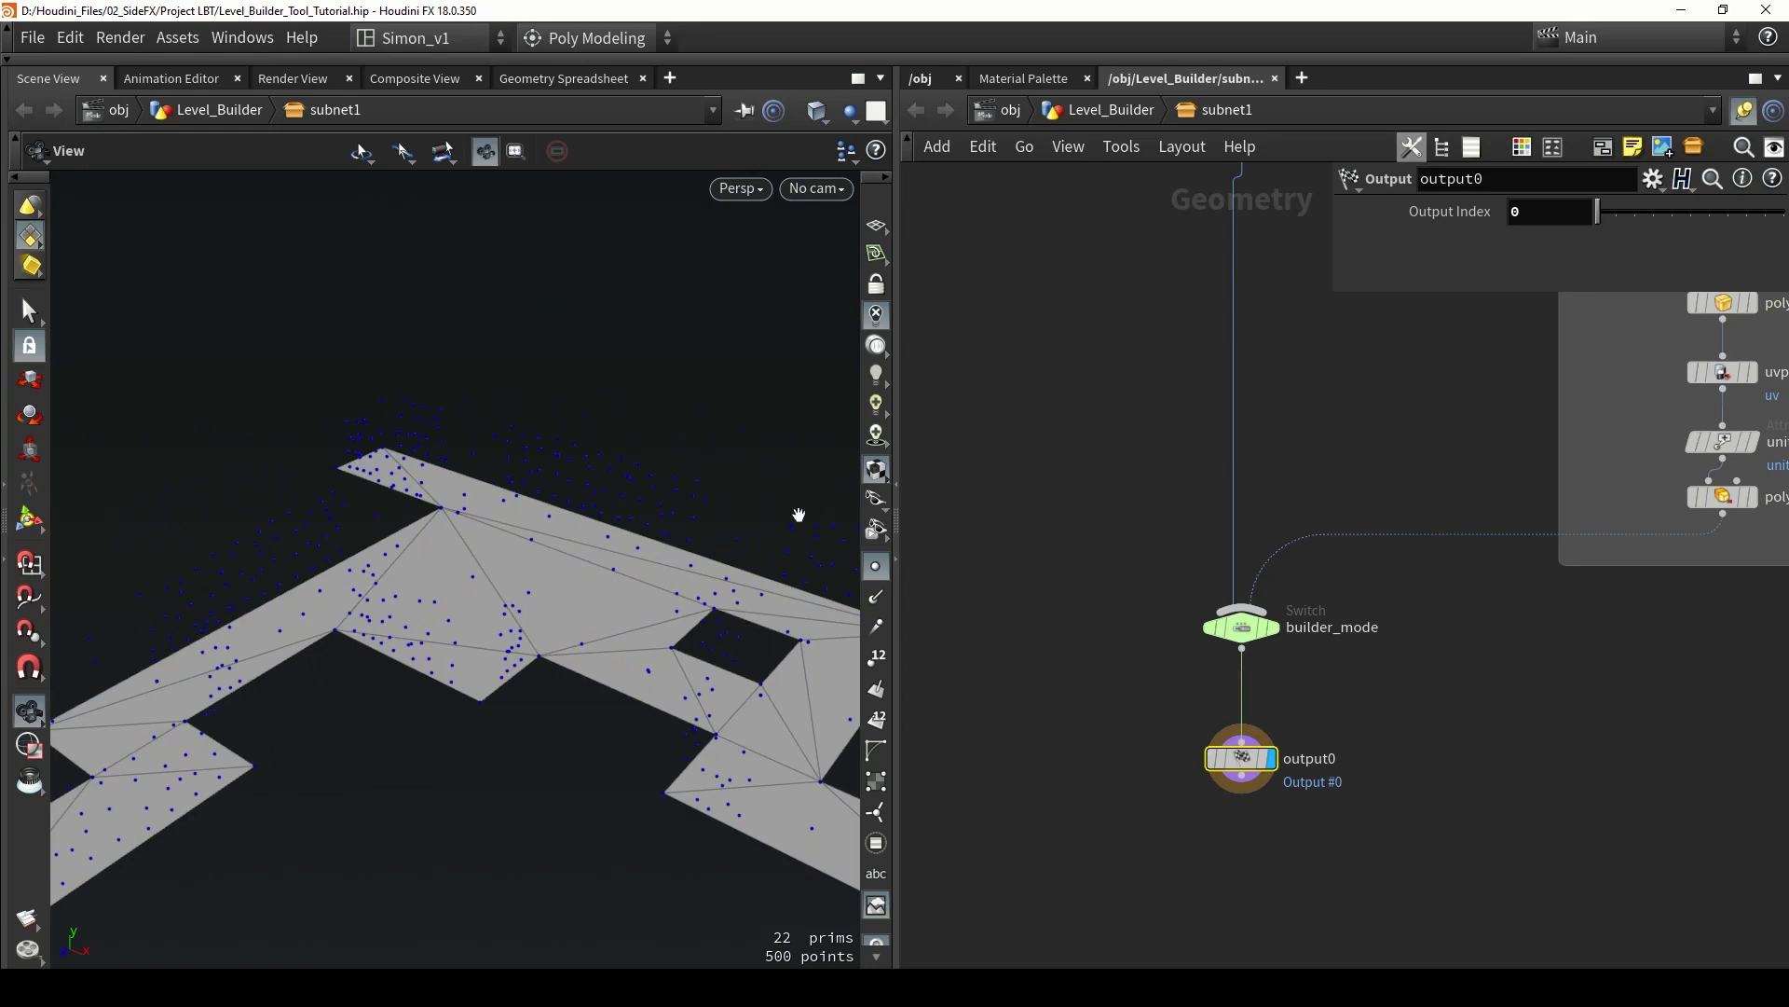
middle_click_drag(1008, 374, 1096, 718)
scroll(1097, 718, "down", 8)
middle_click_drag(1144, 298, 1084, 657)
scroll(1084, 658, "up", 5)
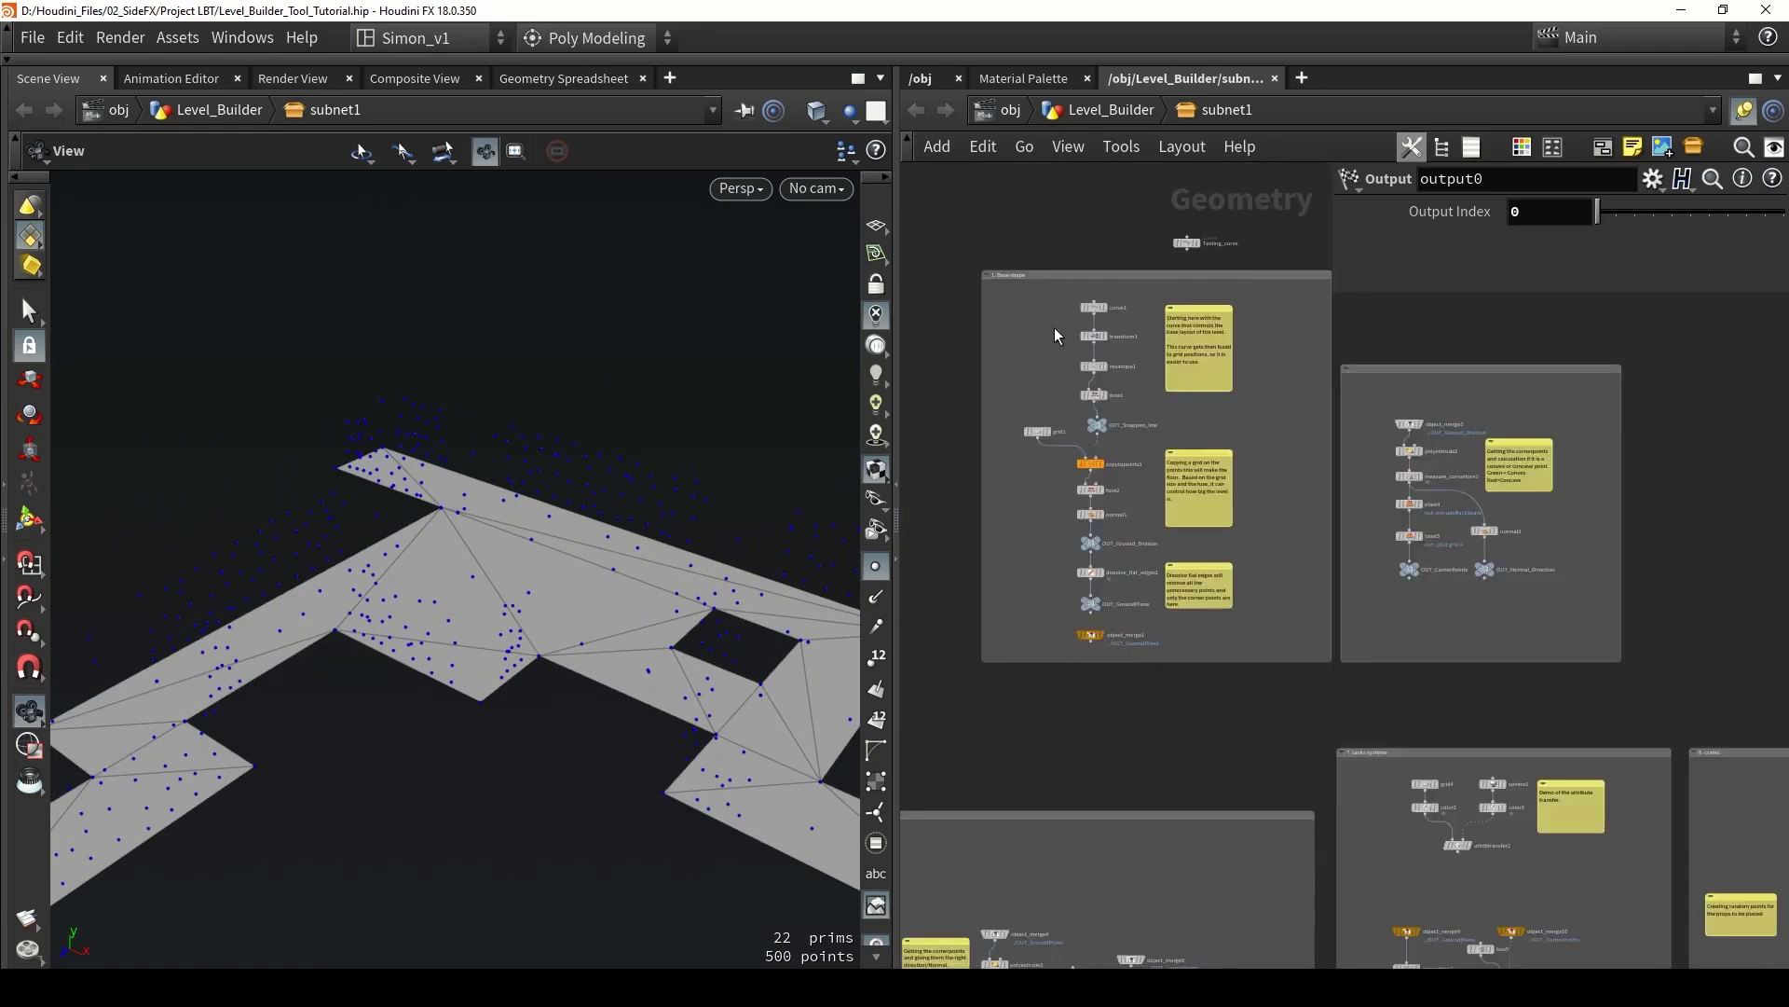
scroll(1056, 336, "up", 3)
left_click(1104, 307)
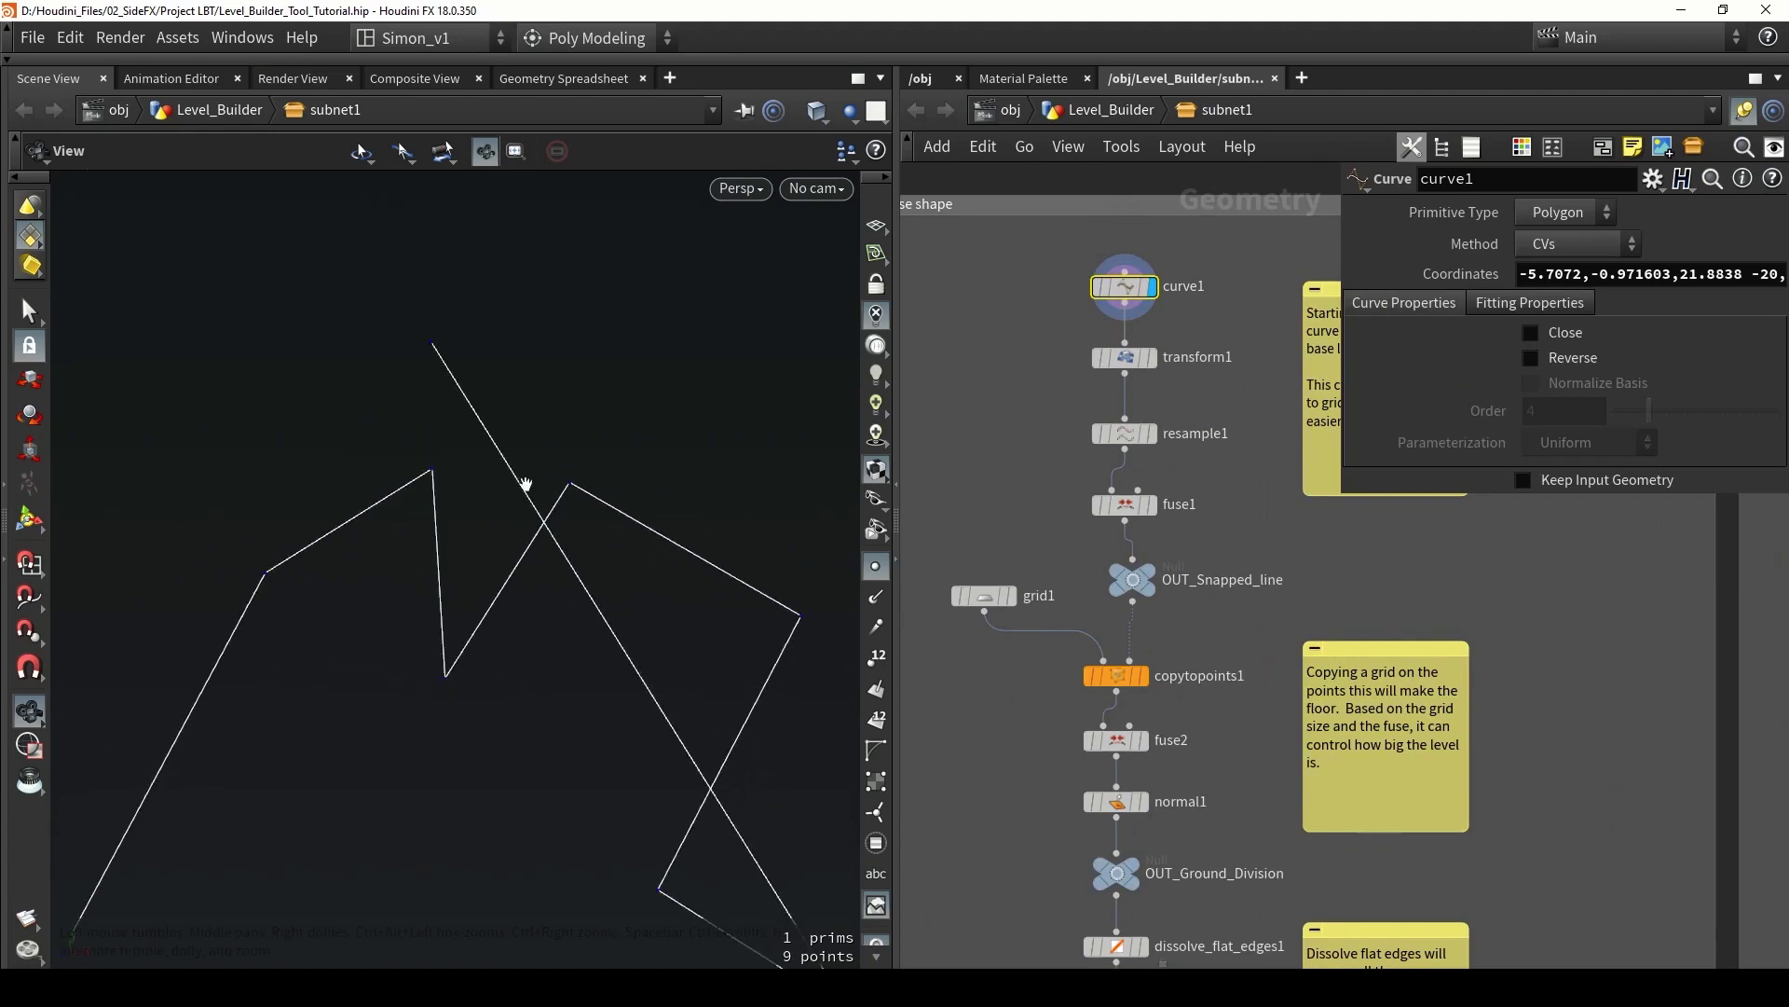
left_click_drag(527, 484, 638, 500)
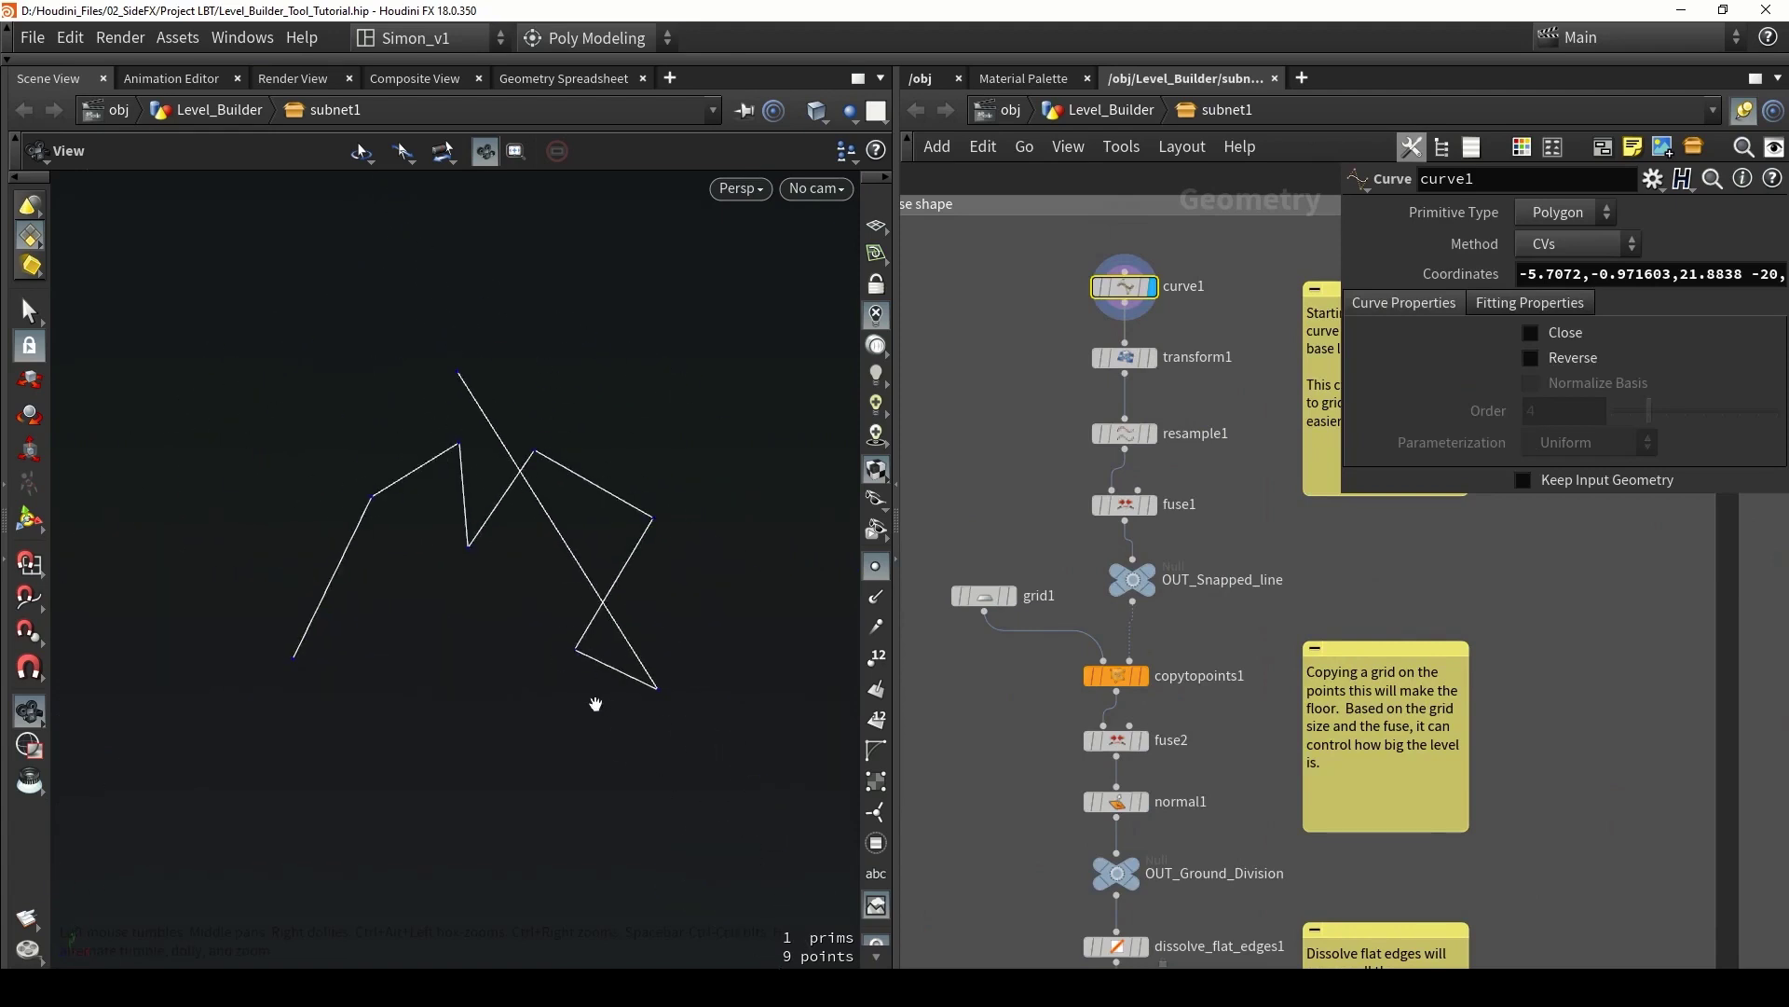
Step: Display the OUT_GroundPlane result below the dissolve_flat_edges1 node
middle_click_drag(971, 759, 985, 549)
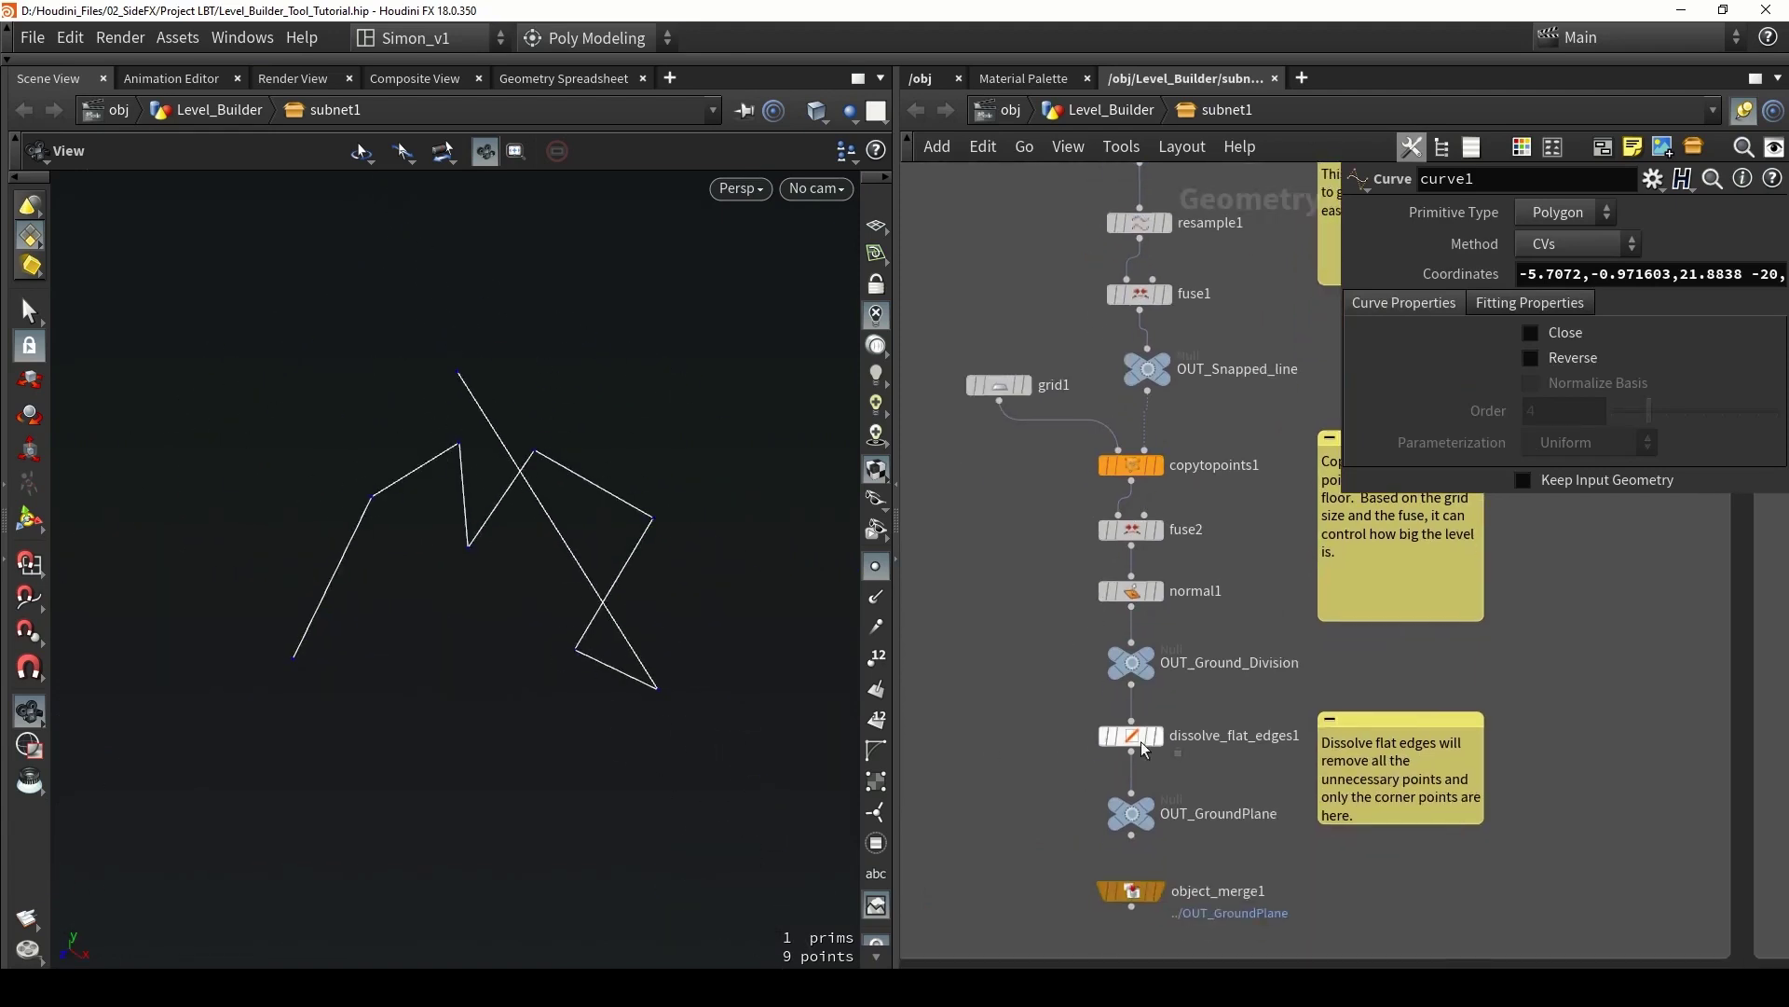
mouse_move(1153, 811)
left_click(1165, 781)
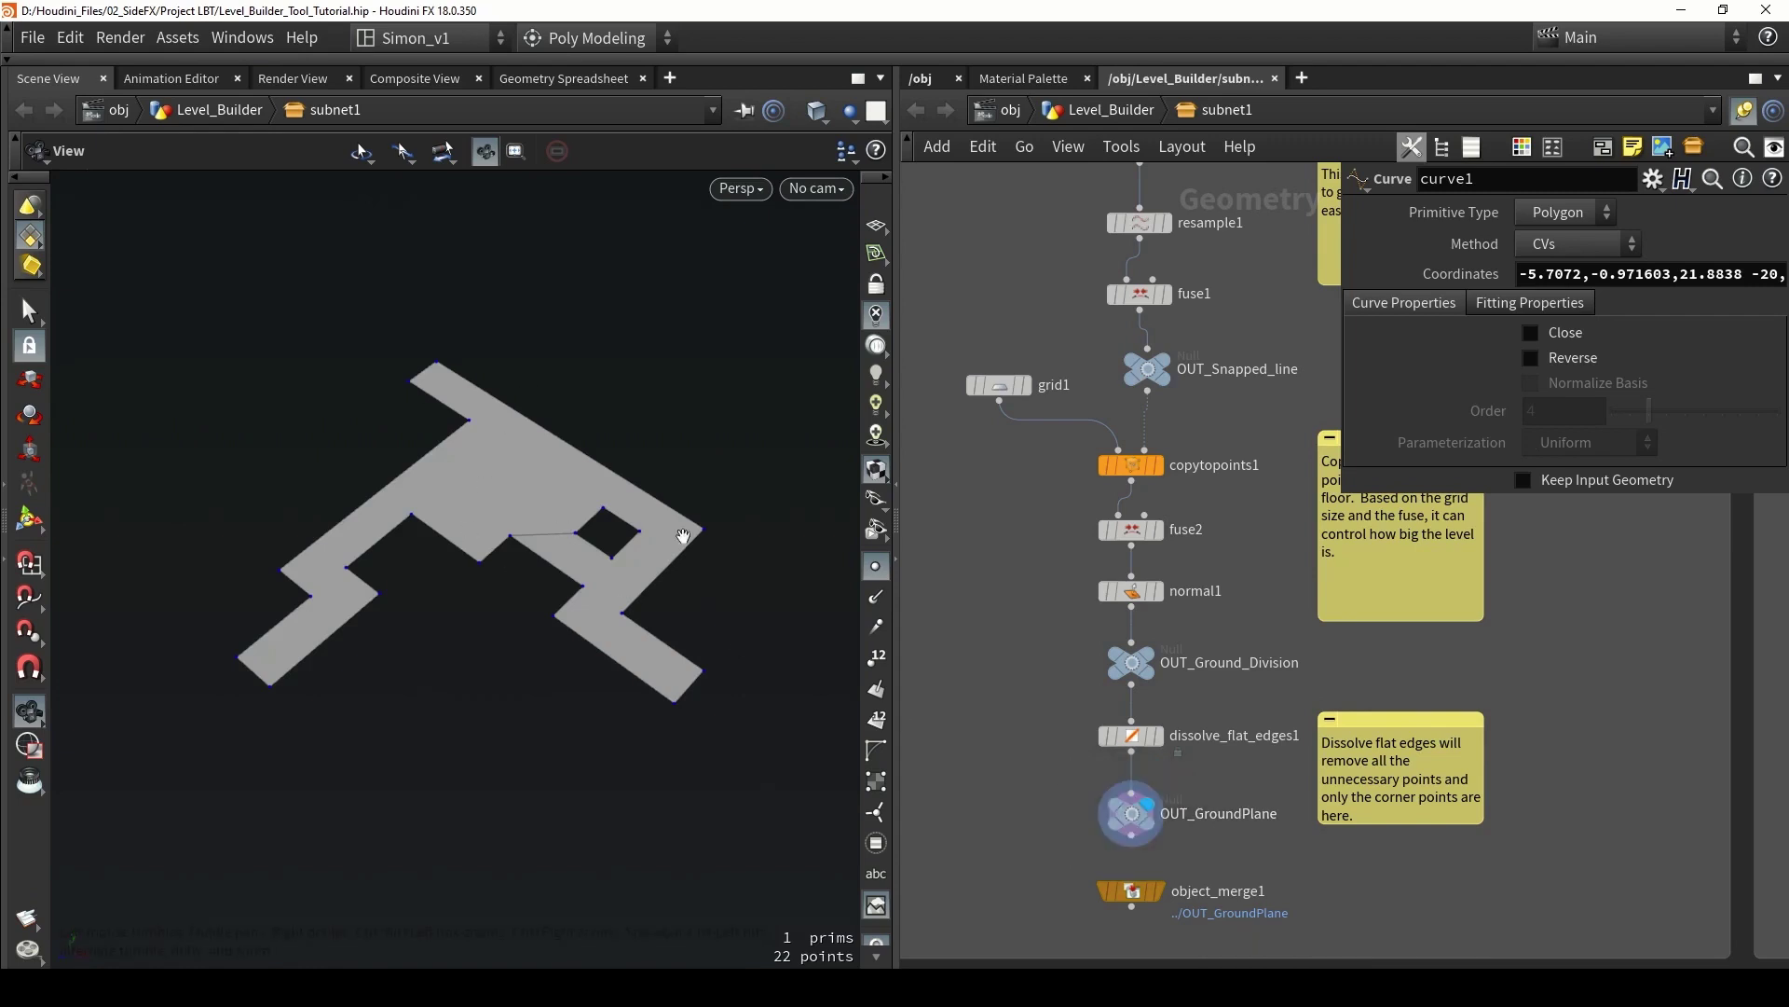
Step: Overlay curve1 as a template on the ground plane and compare the drawn line with the floor shape
middle_click_drag(978, 295, 984, 440)
scroll(981, 438, "down", 2)
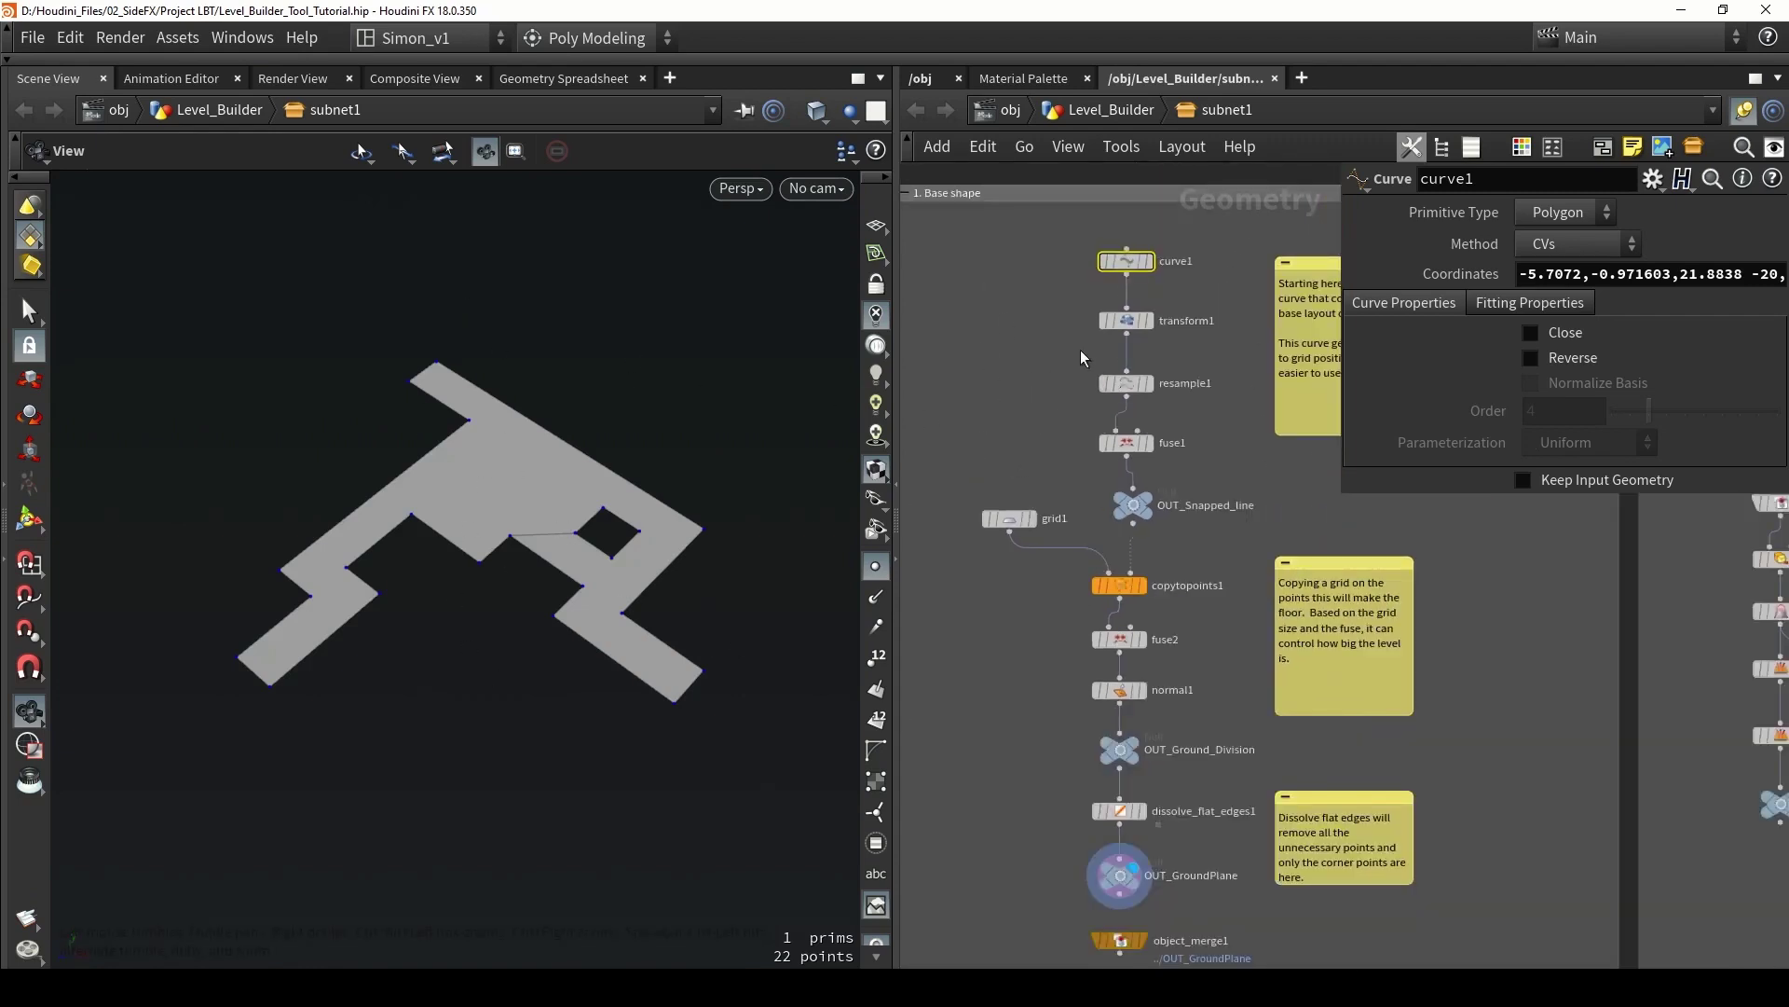
left_click(1145, 261)
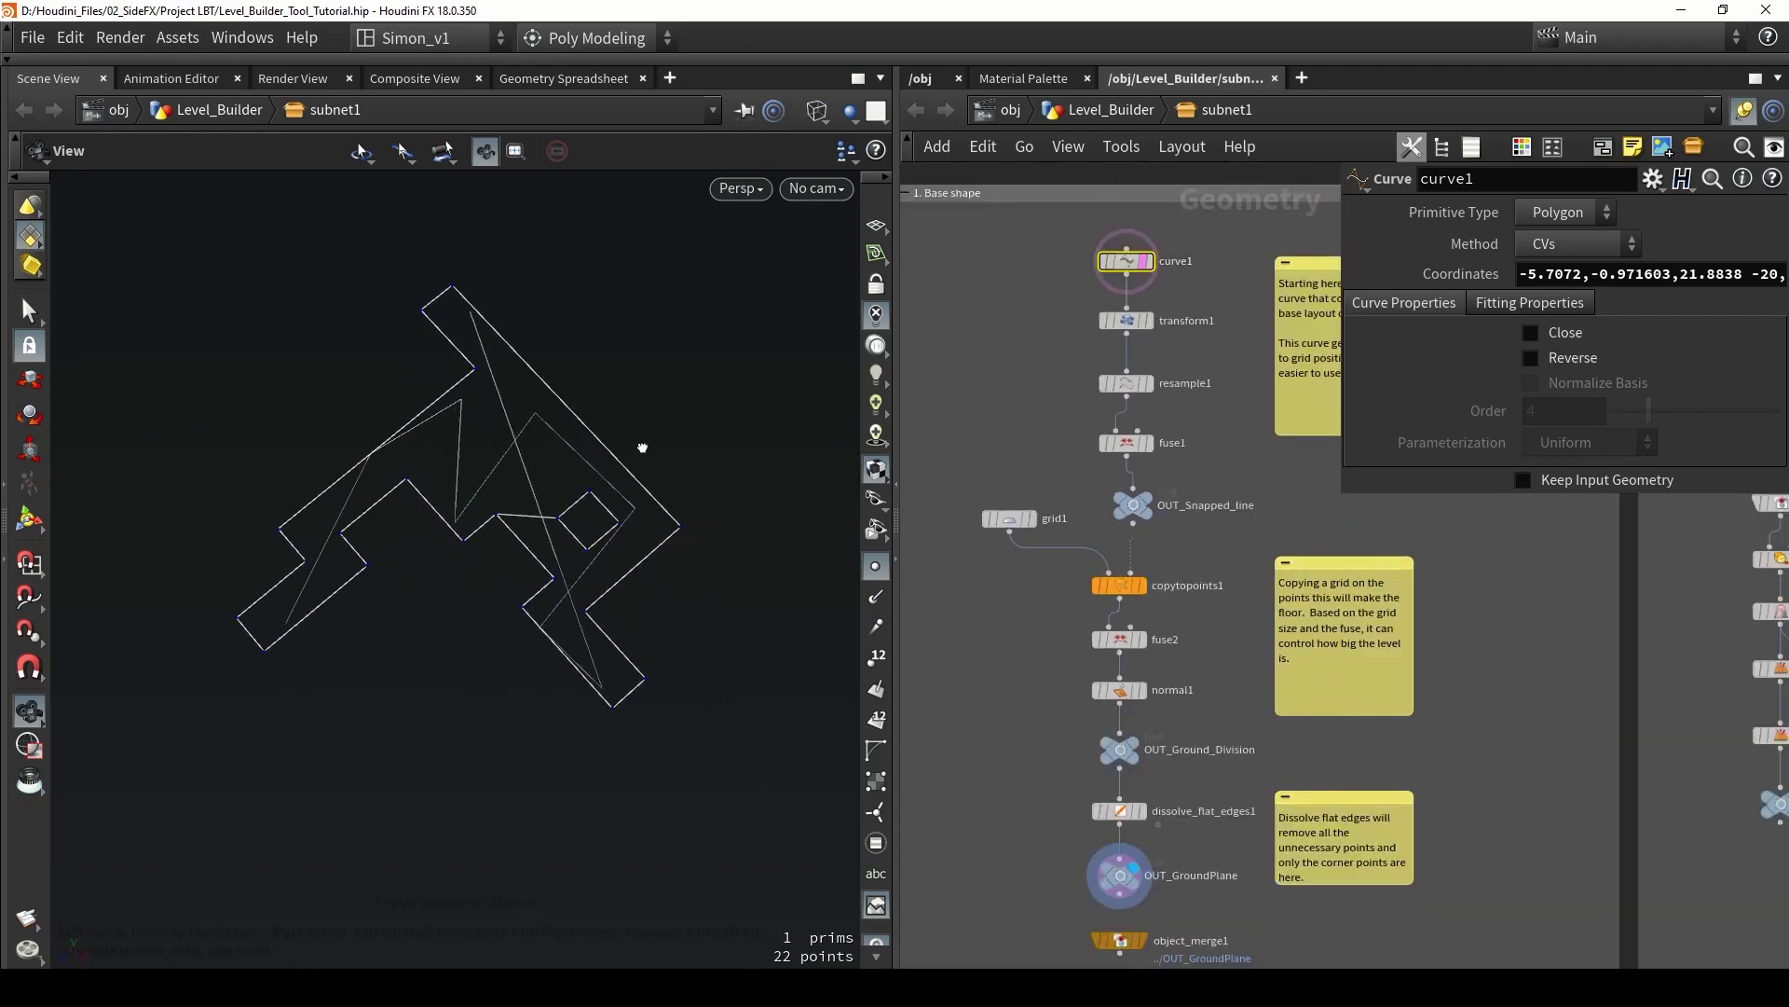
left_click_drag(643, 448, 646, 446)
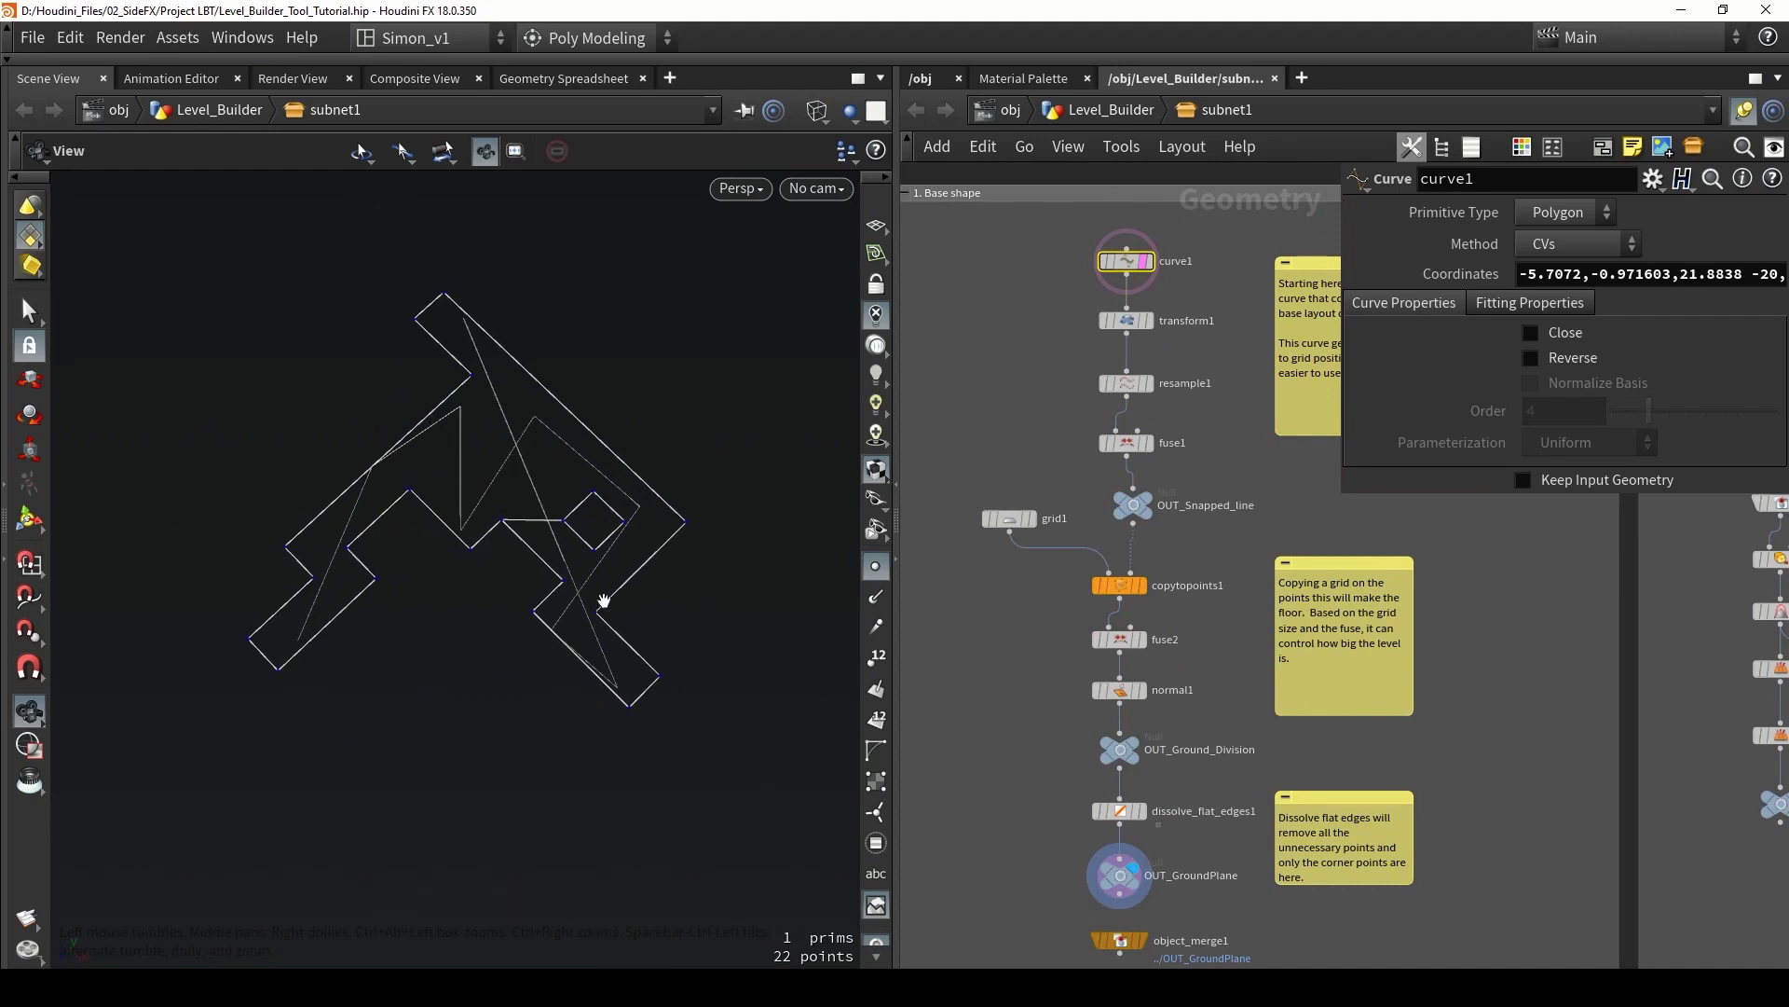
mouse_move(577, 491)
left_mouse_down()
mouse_move(400, 383)
mouse_move(542, 399)
left_mouse_up()
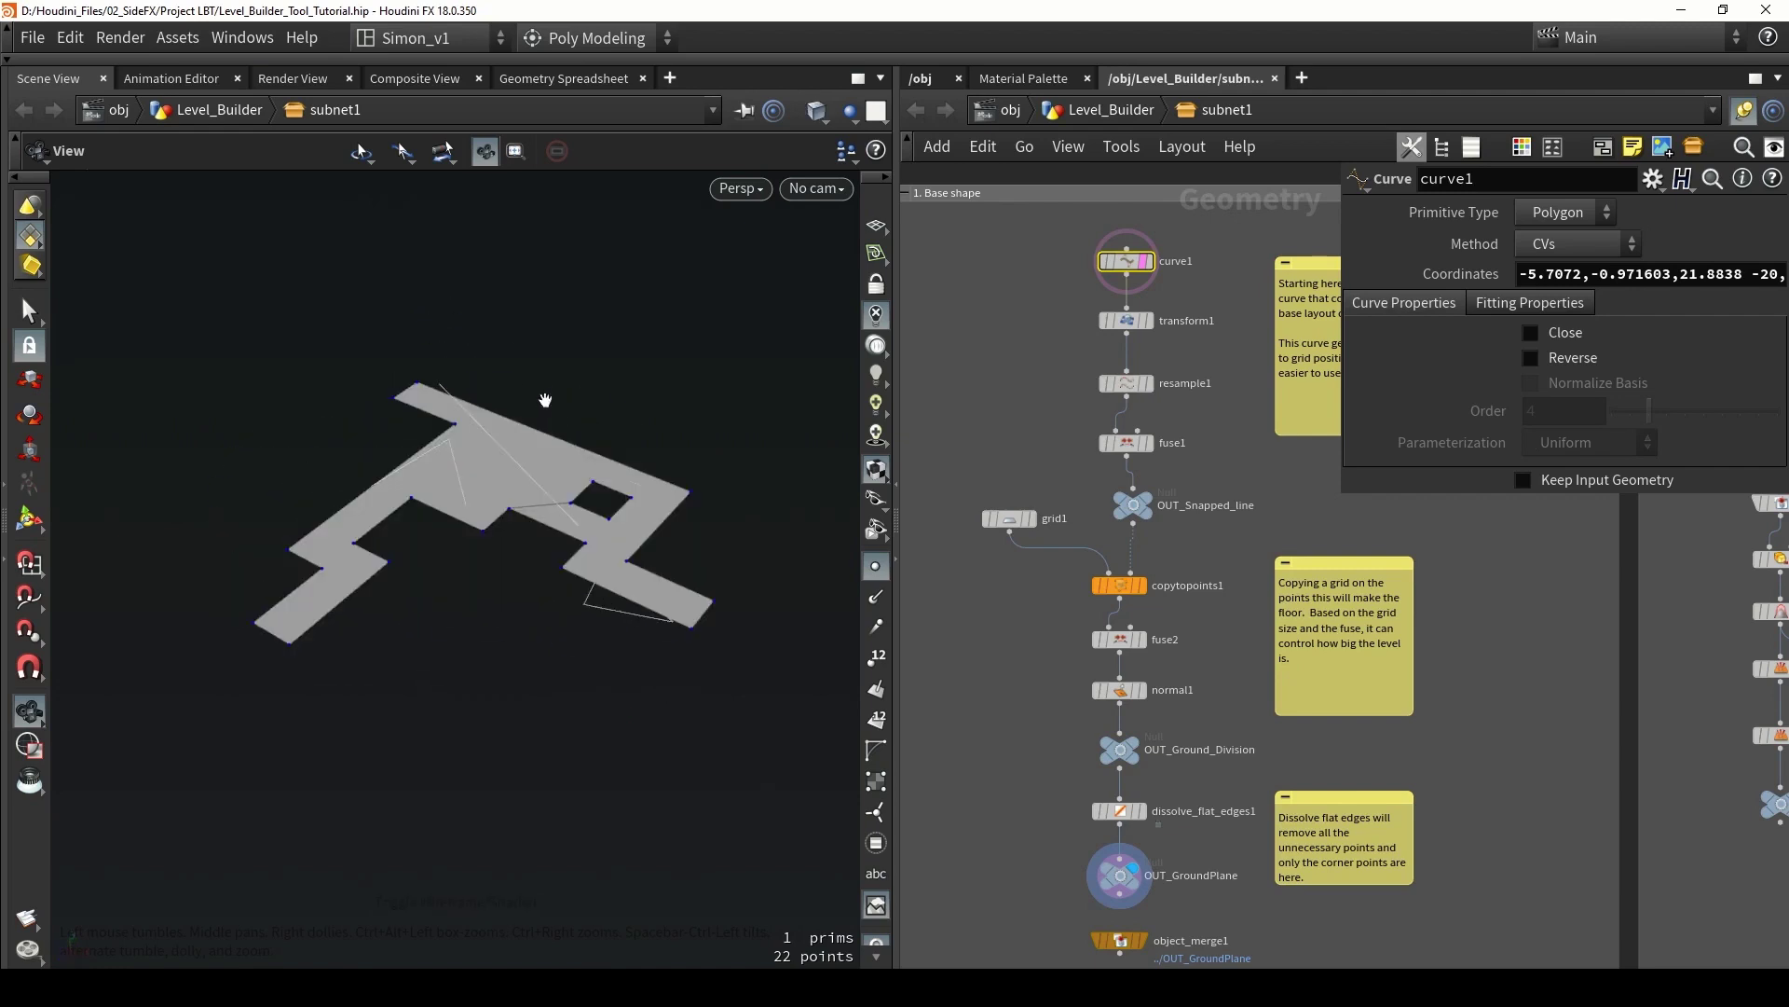
Step: Display the merge1 node below the complex and normal wall branches and examine its instance points along the outline
scroll(1010, 641, "down", 5)
mouse_move(1098, 408)
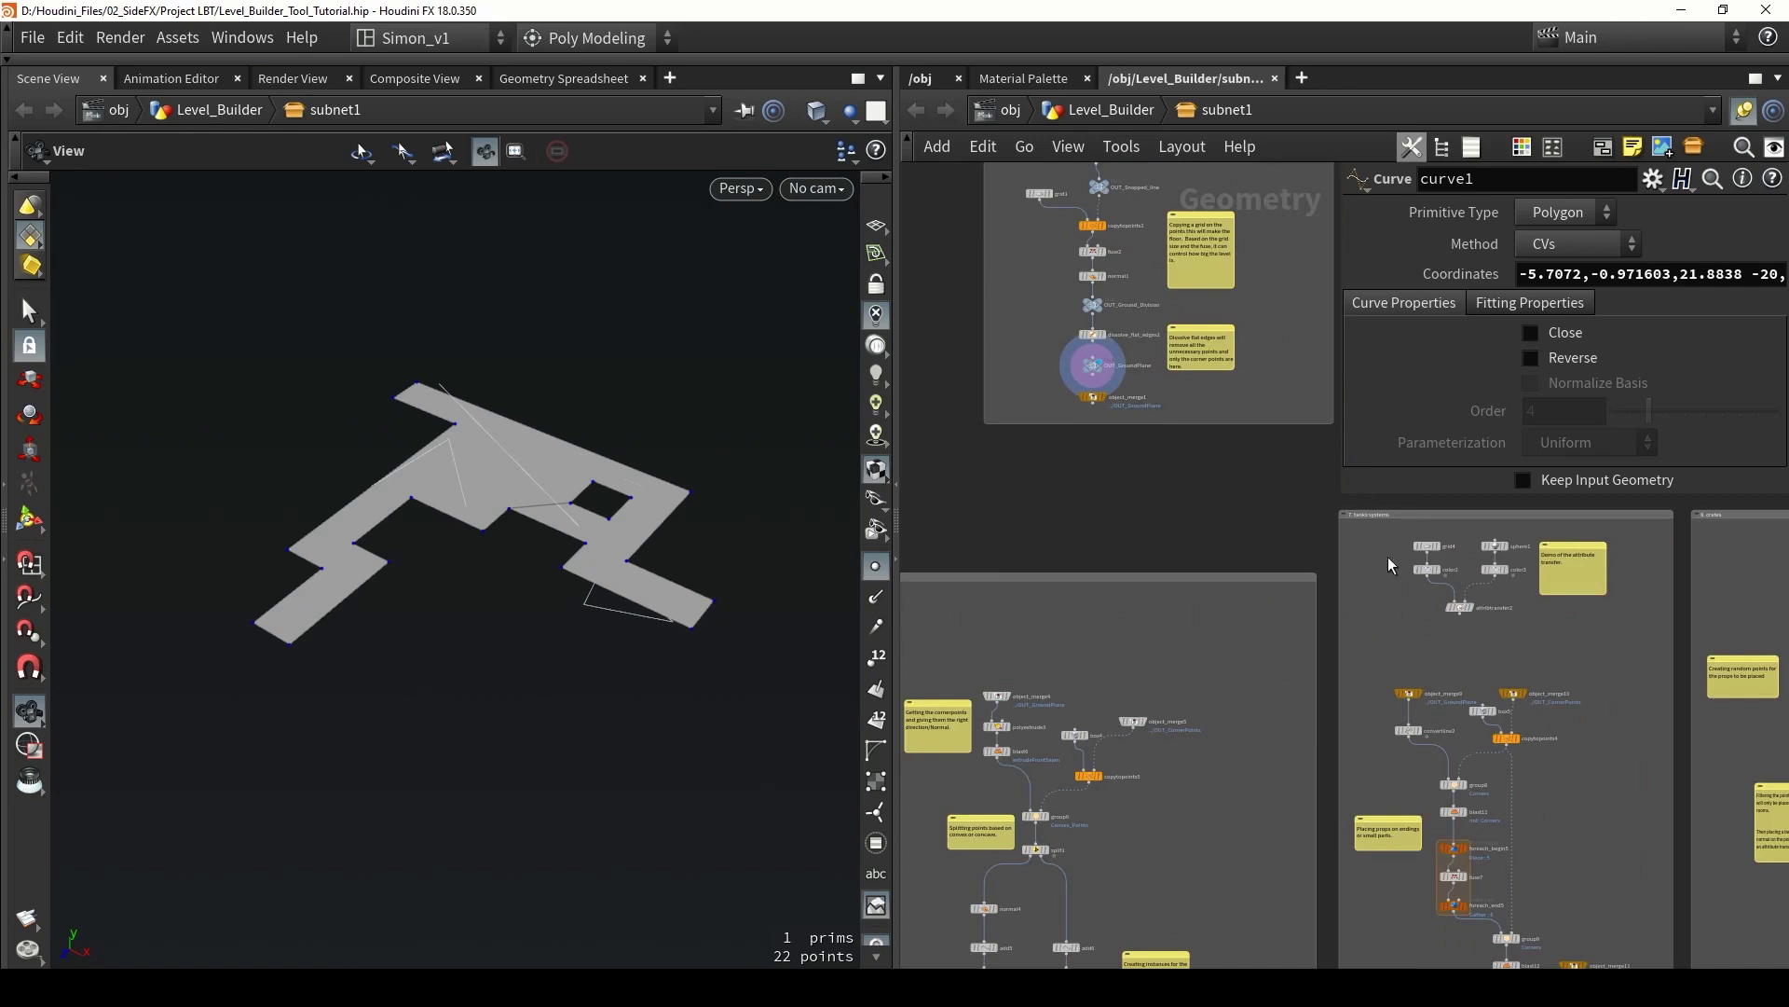
middle_click_drag(1181, 525, 1257, 308)
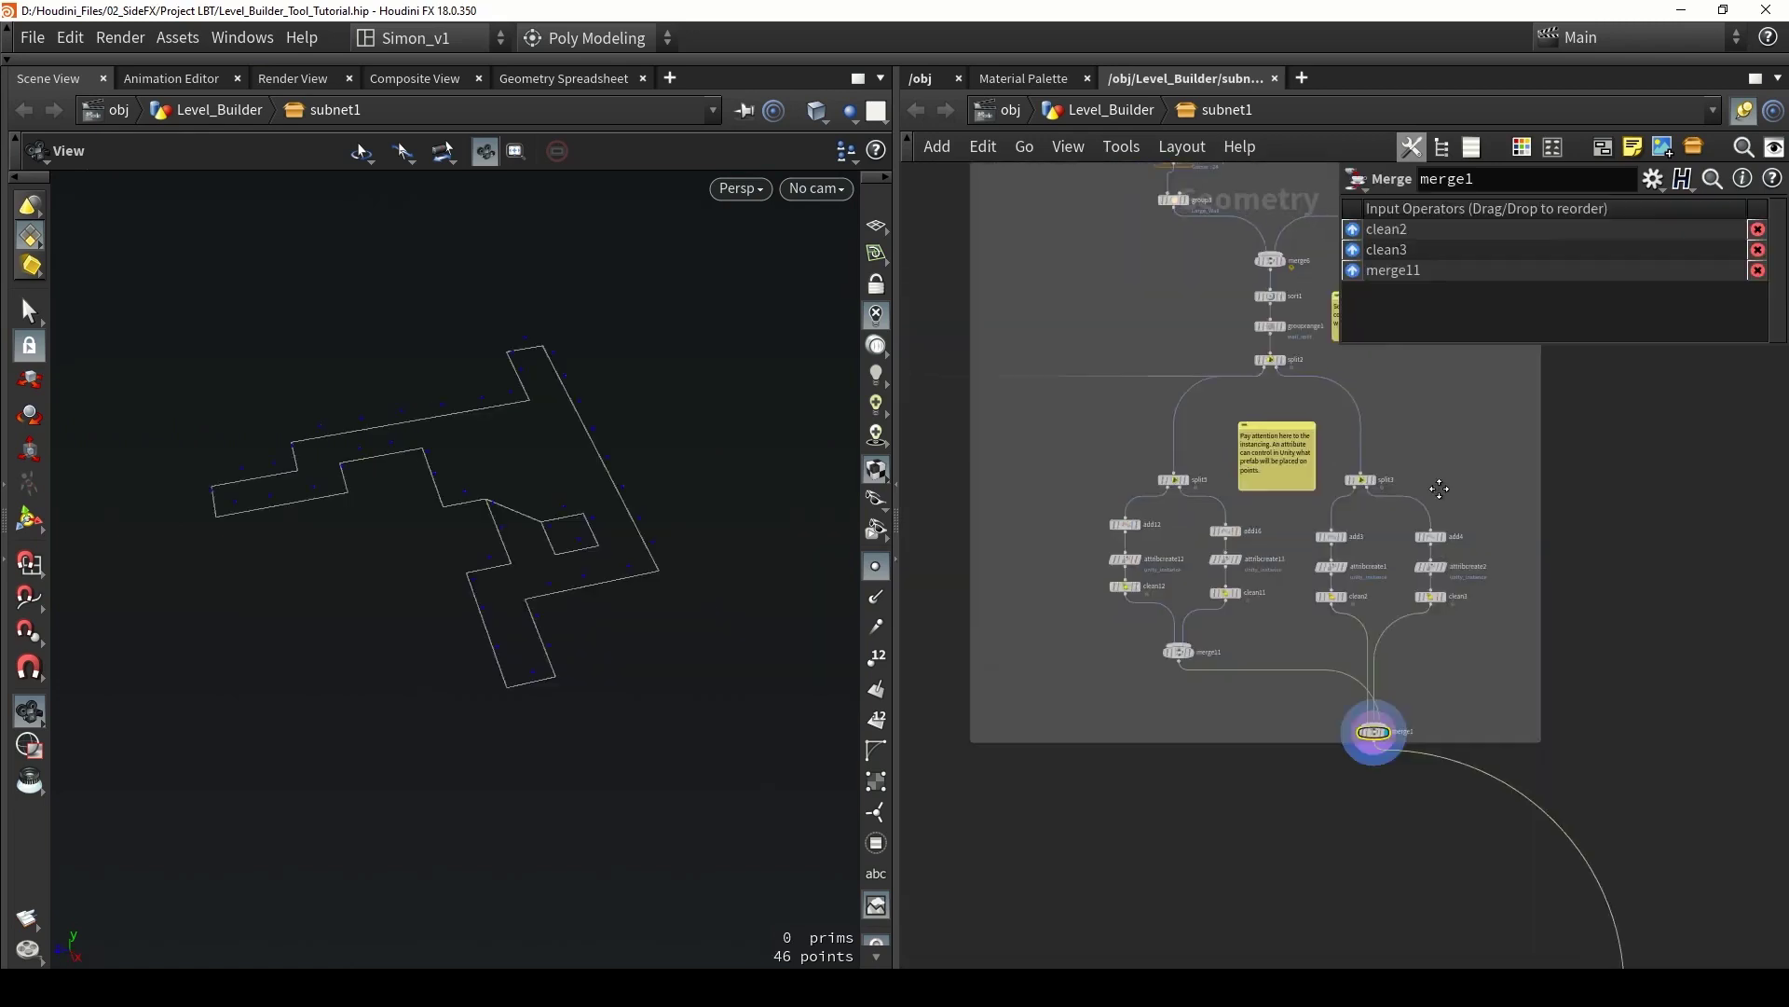
middle_click_drag(1442, 490, 1327, 529)
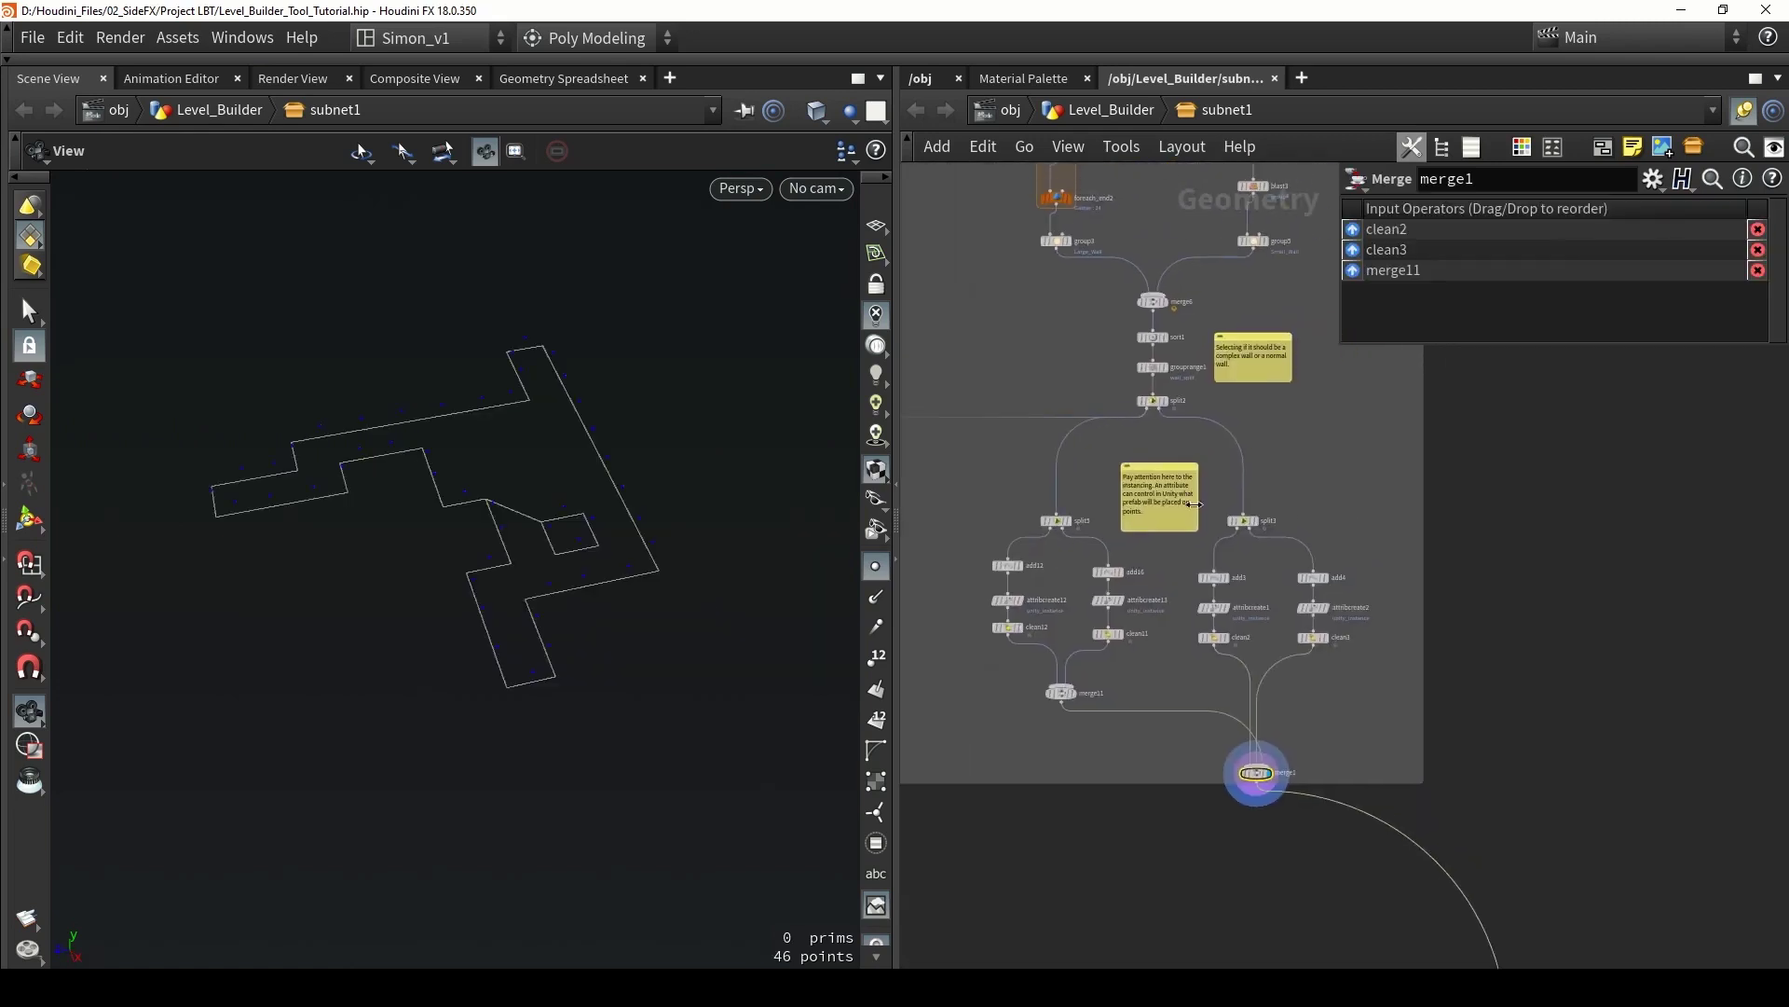
left_click_drag(646, 403, 494, 420)
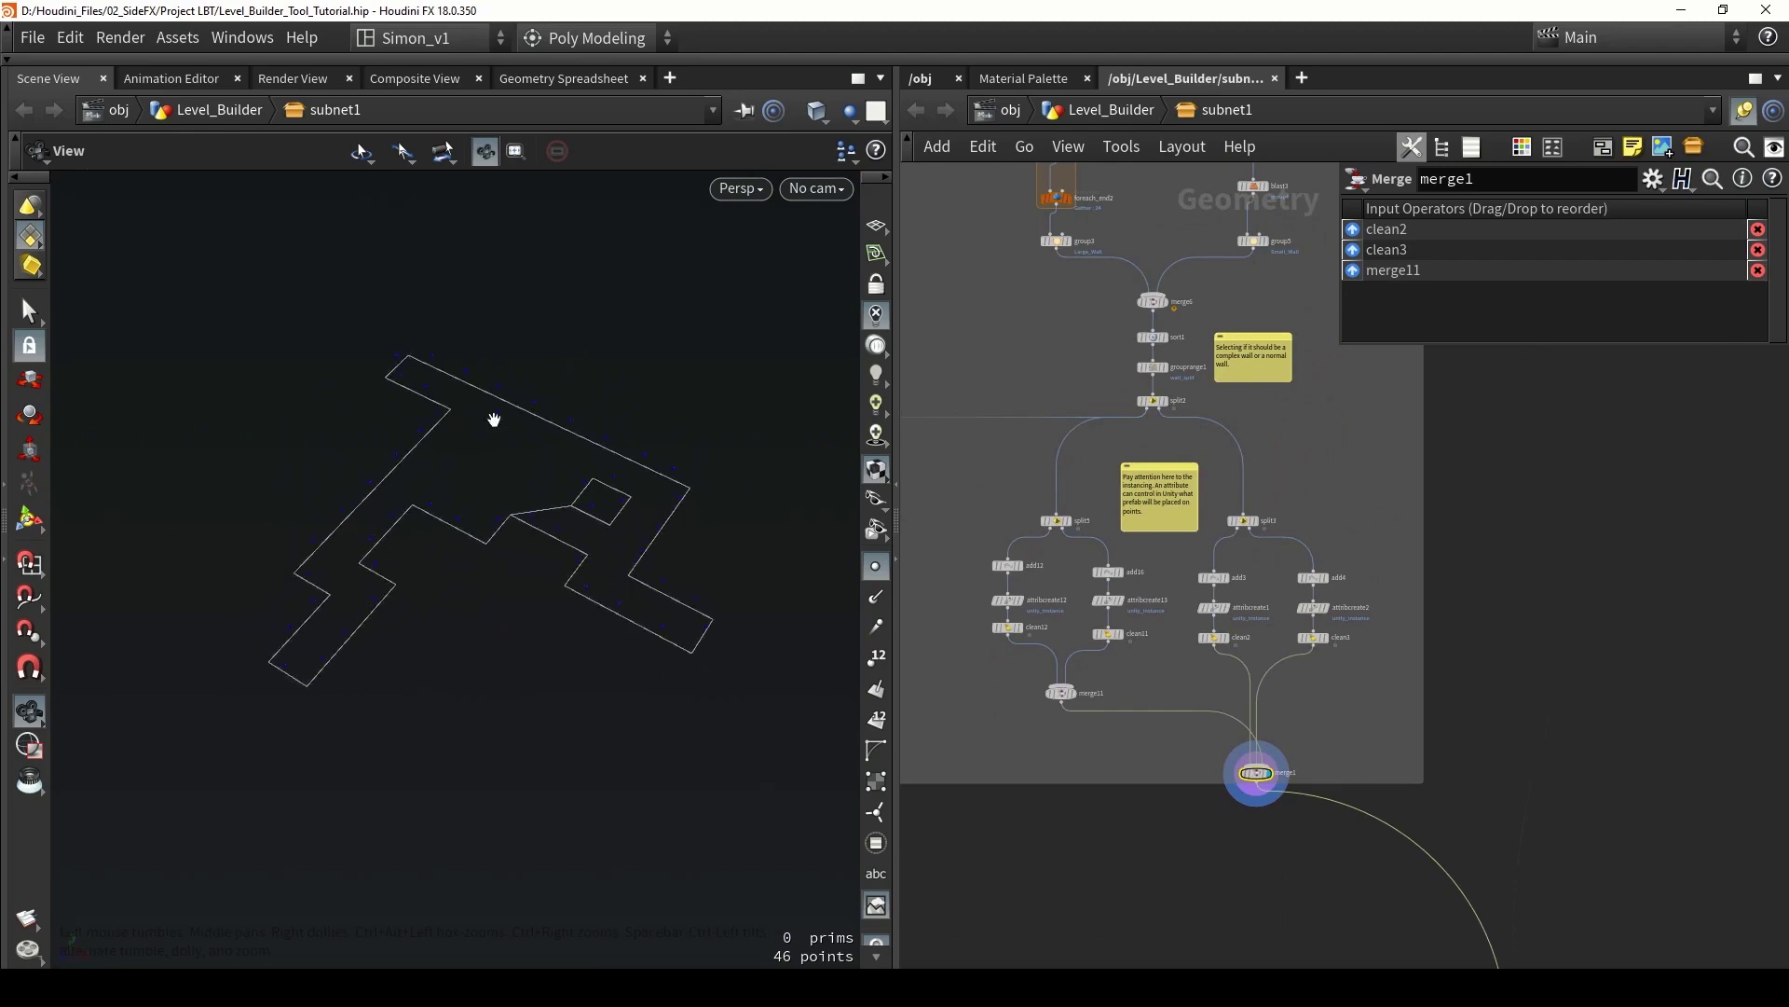
Step: Display the merge2 node that combines the convex and concave corner instances and examine its points
scroll(1302, 551, "down", 4)
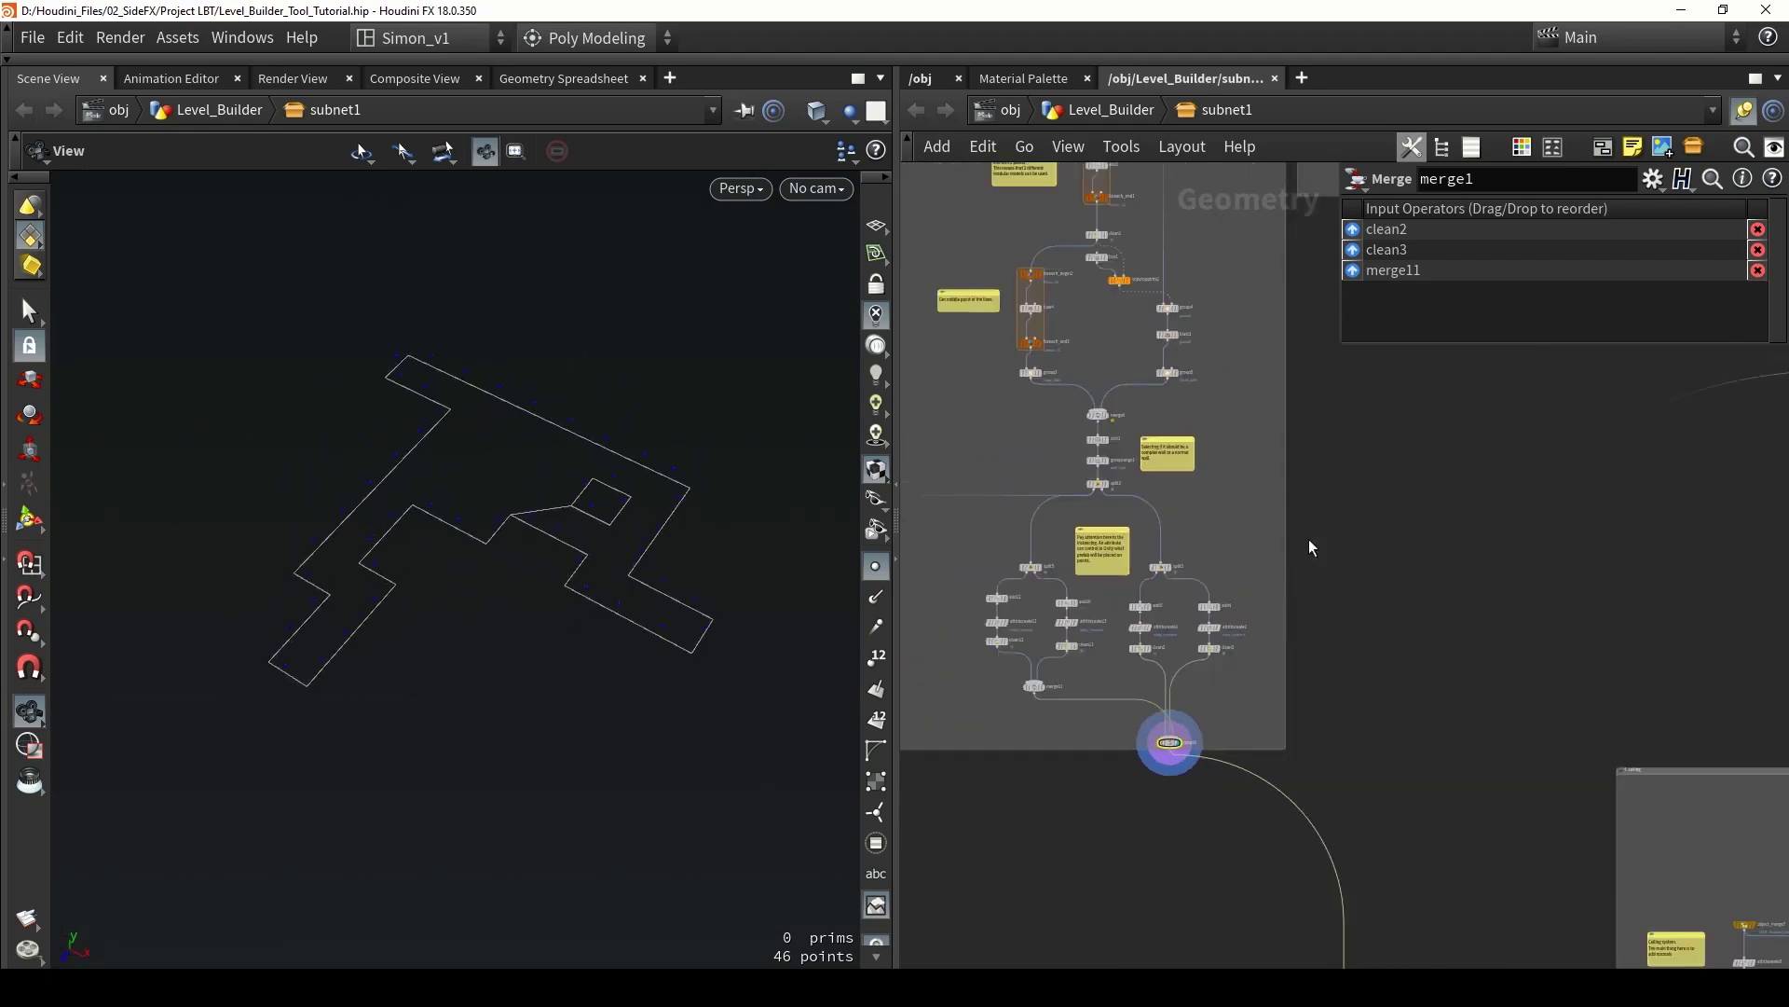
middle_click_drag(1306, 547, 1068, 610)
scroll(1138, 340, "up", 4)
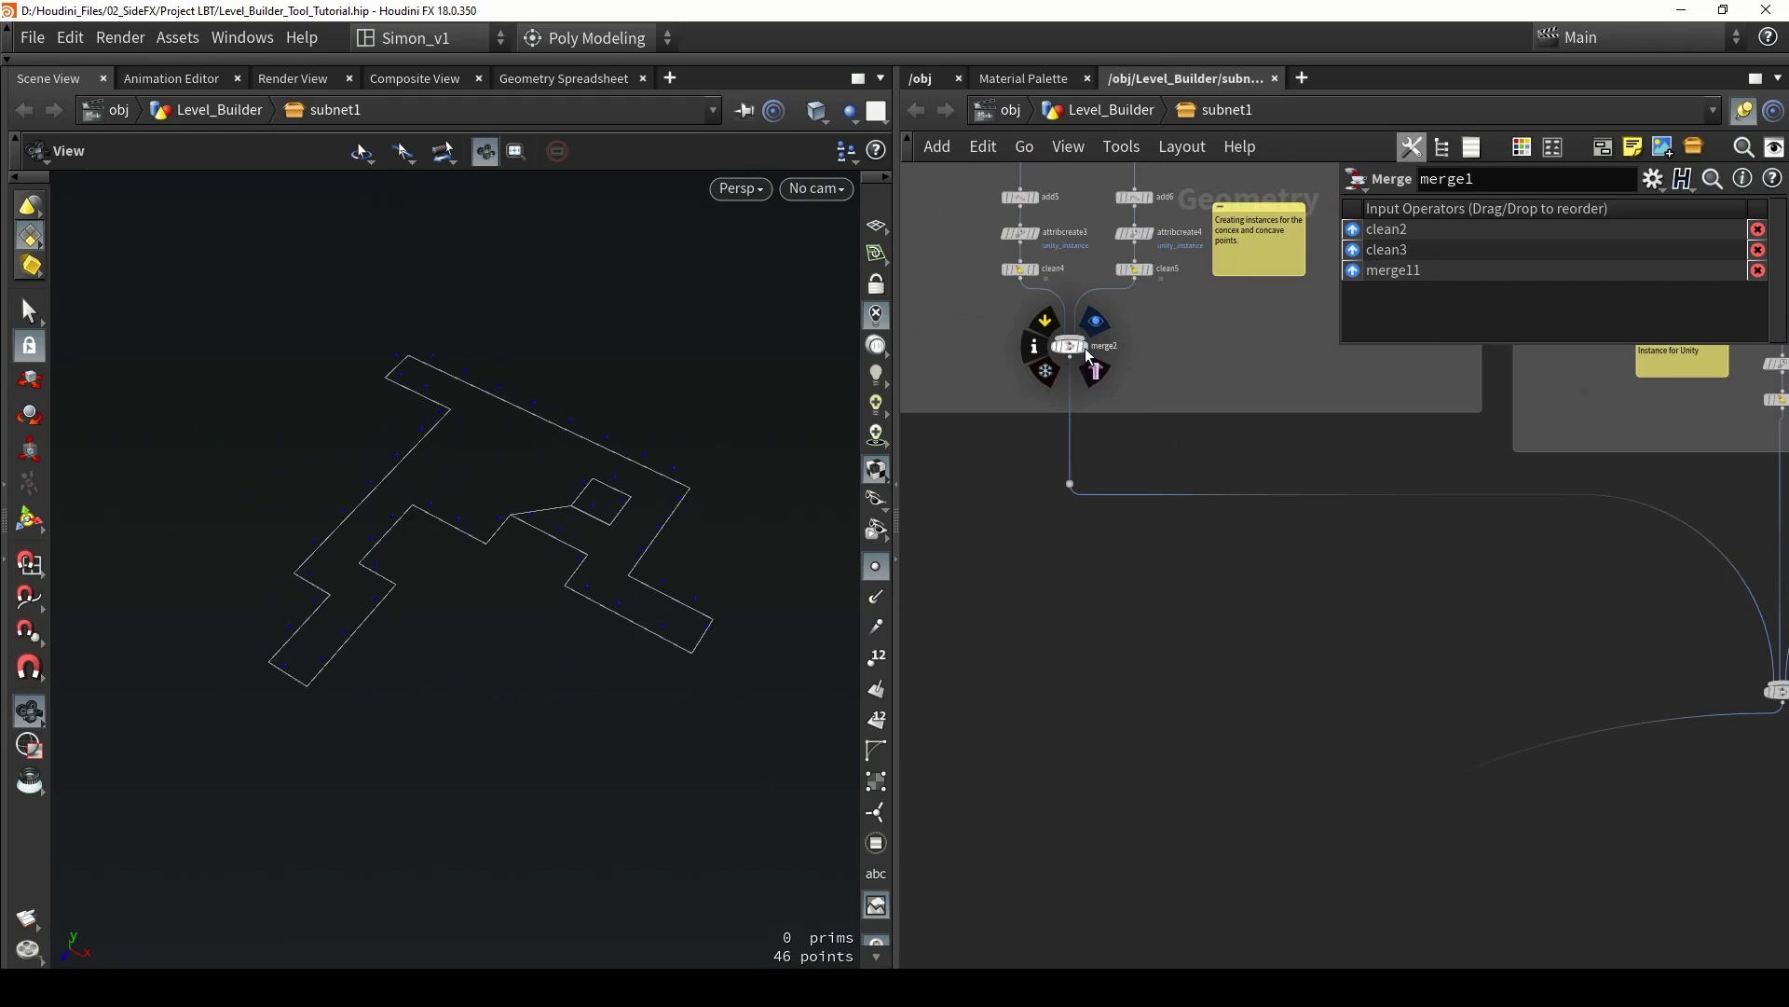
left_click(1096, 330)
left_click_drag(738, 399, 636, 454)
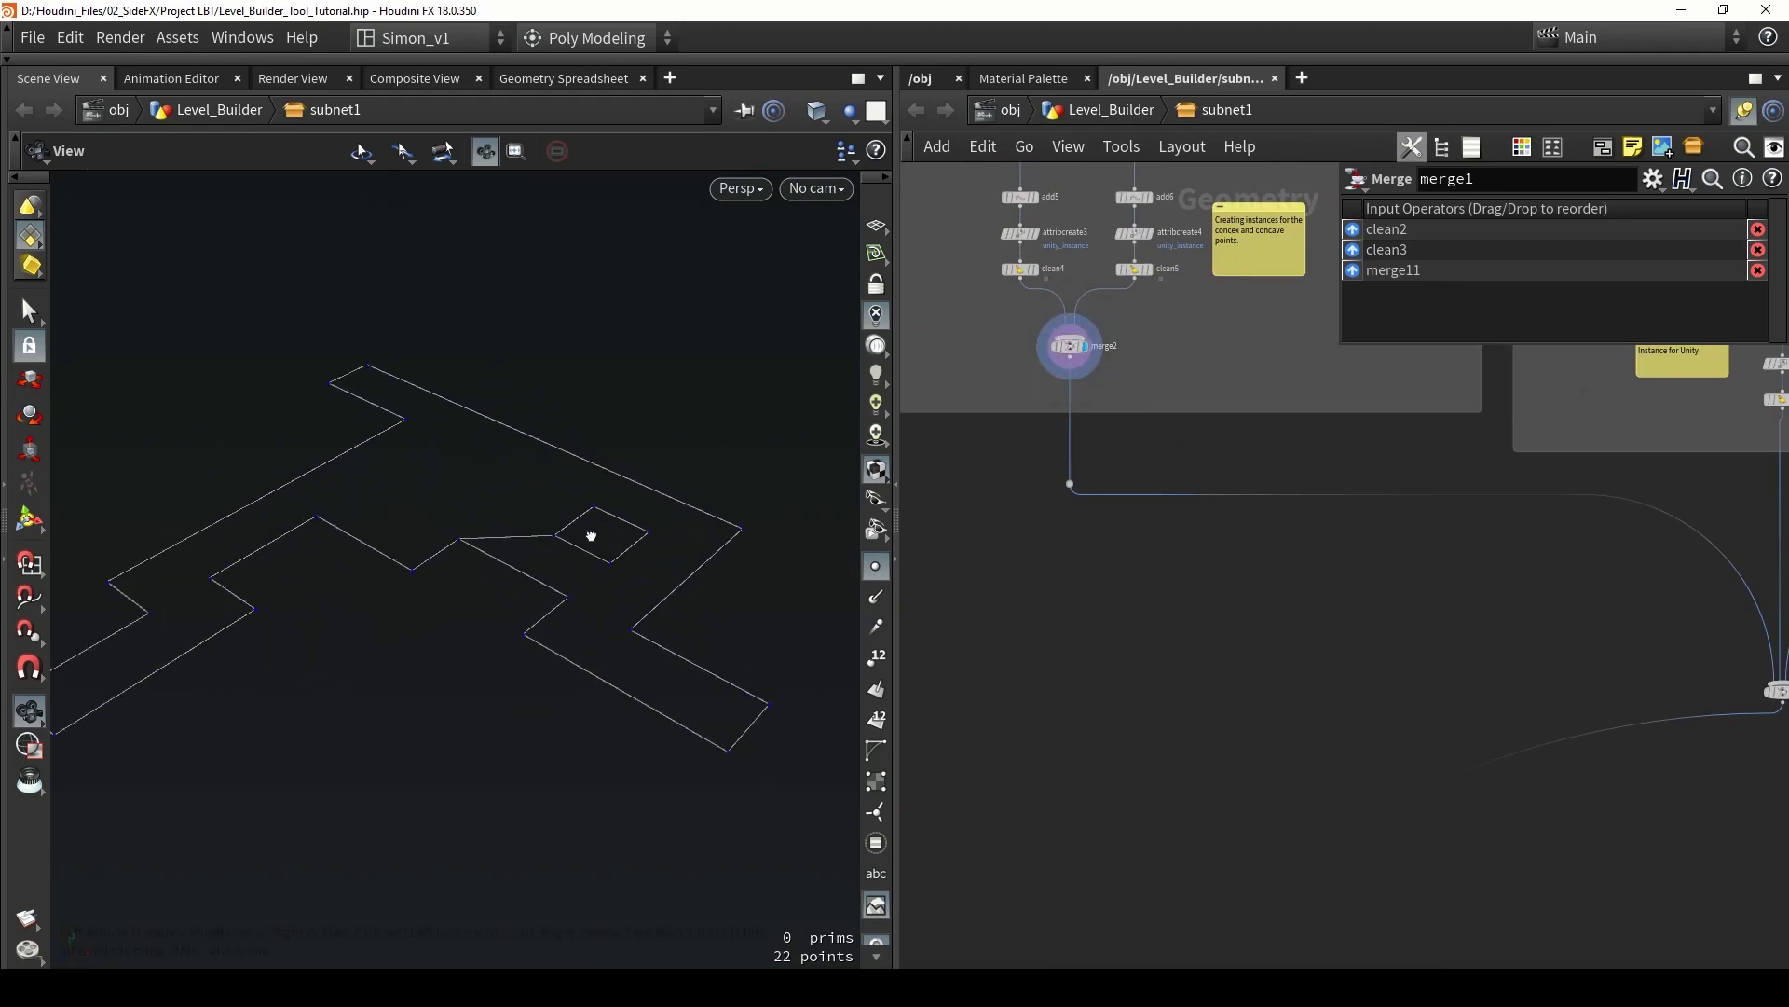
Step: Examine the corner outline points and the two node branches that create the convex and concave instances above merge2
left_click_drag(590, 536, 547, 543)
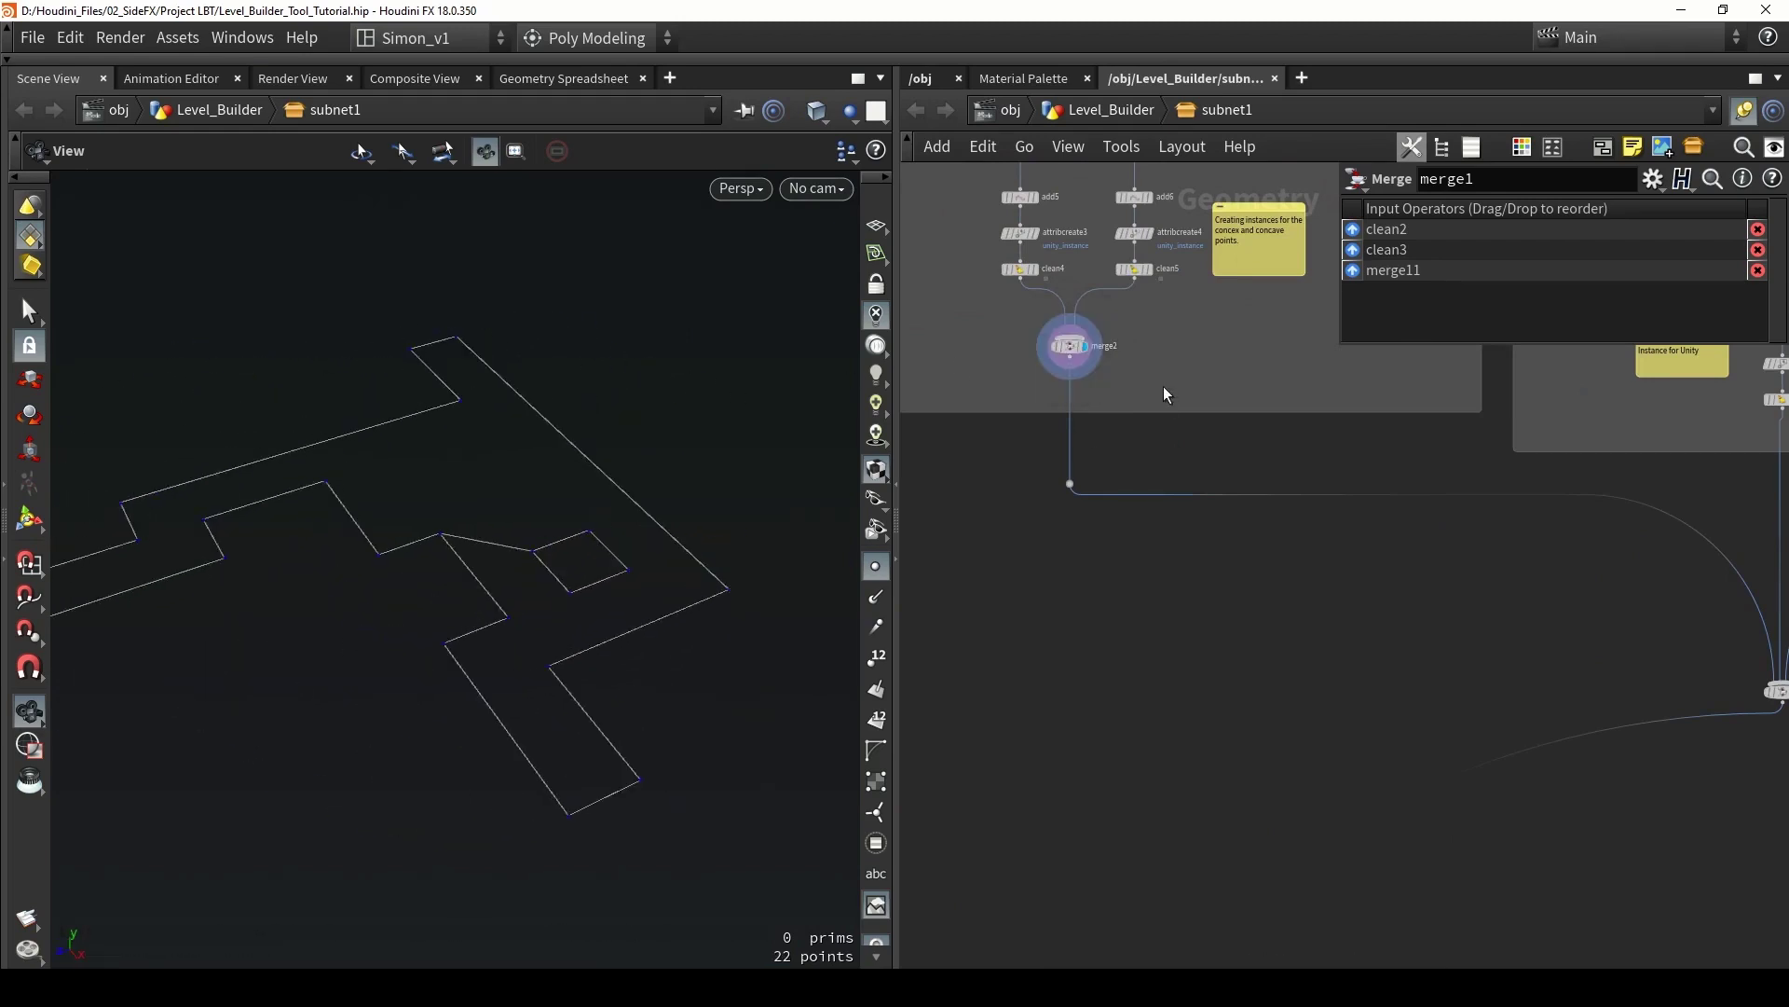
scroll(1082, 411, "up", 5)
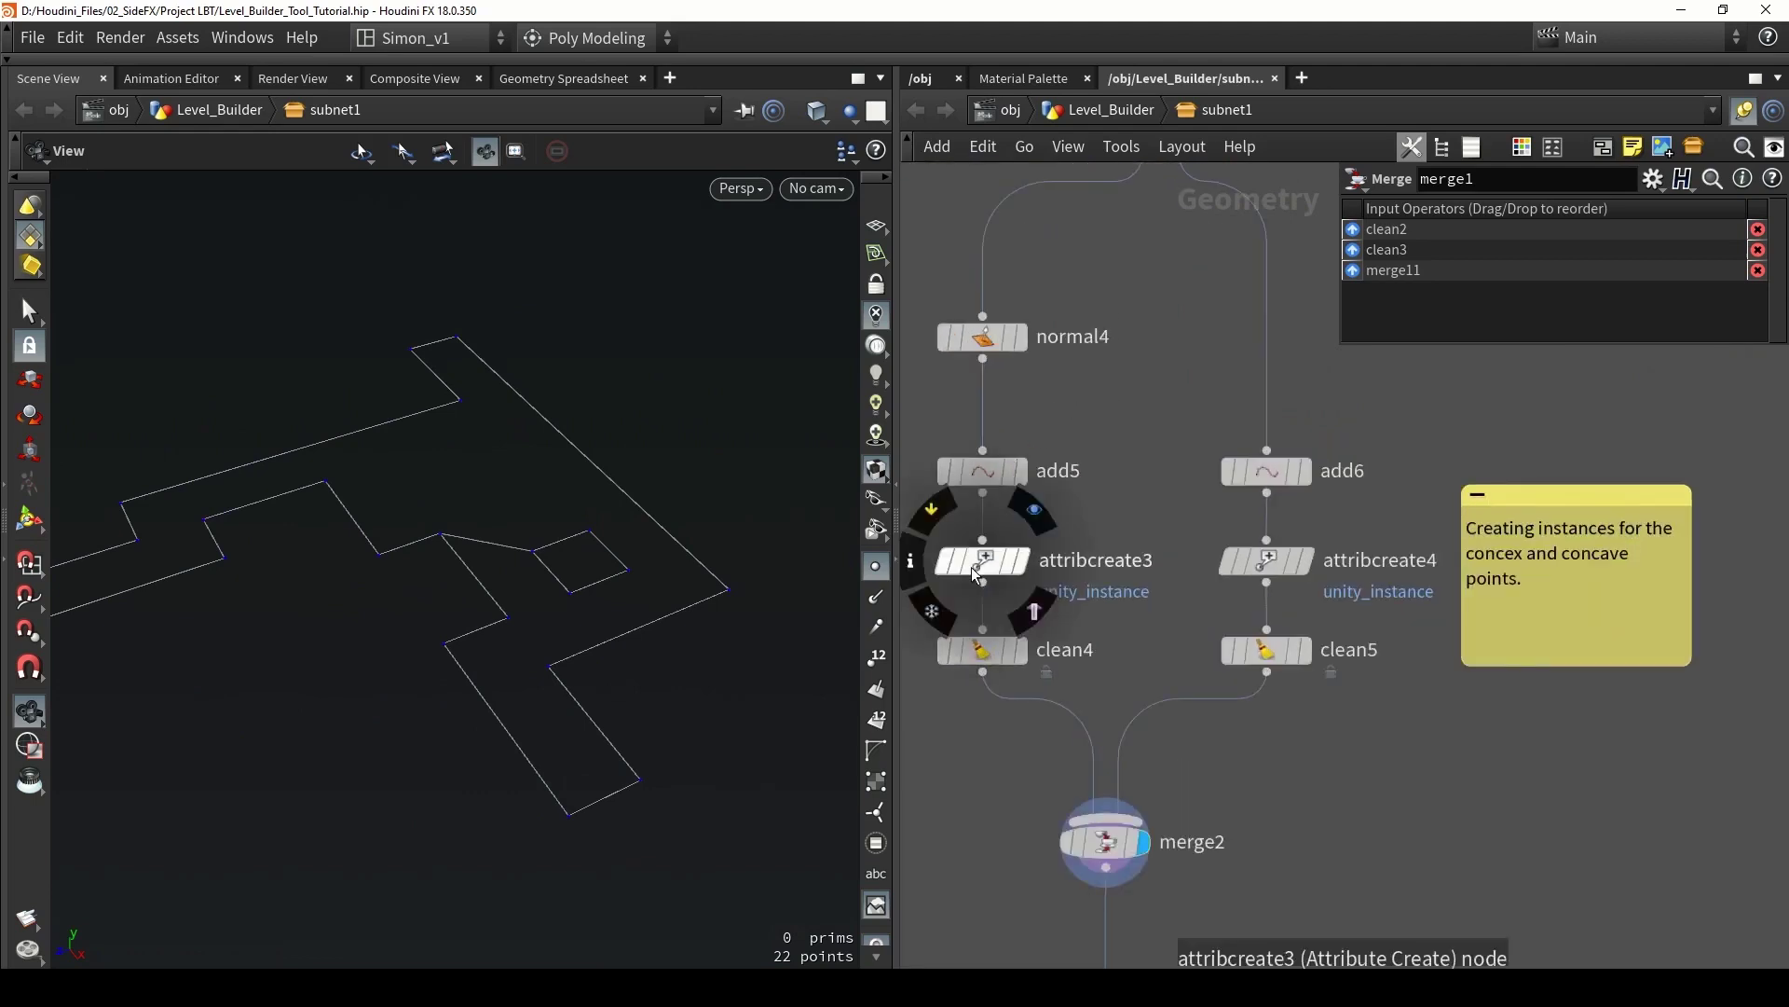
middle_click_drag(1142, 301, 1138, 651)
scroll(1138, 651, "down", 5)
middle_click_drag(1159, 407, 1158, 410)
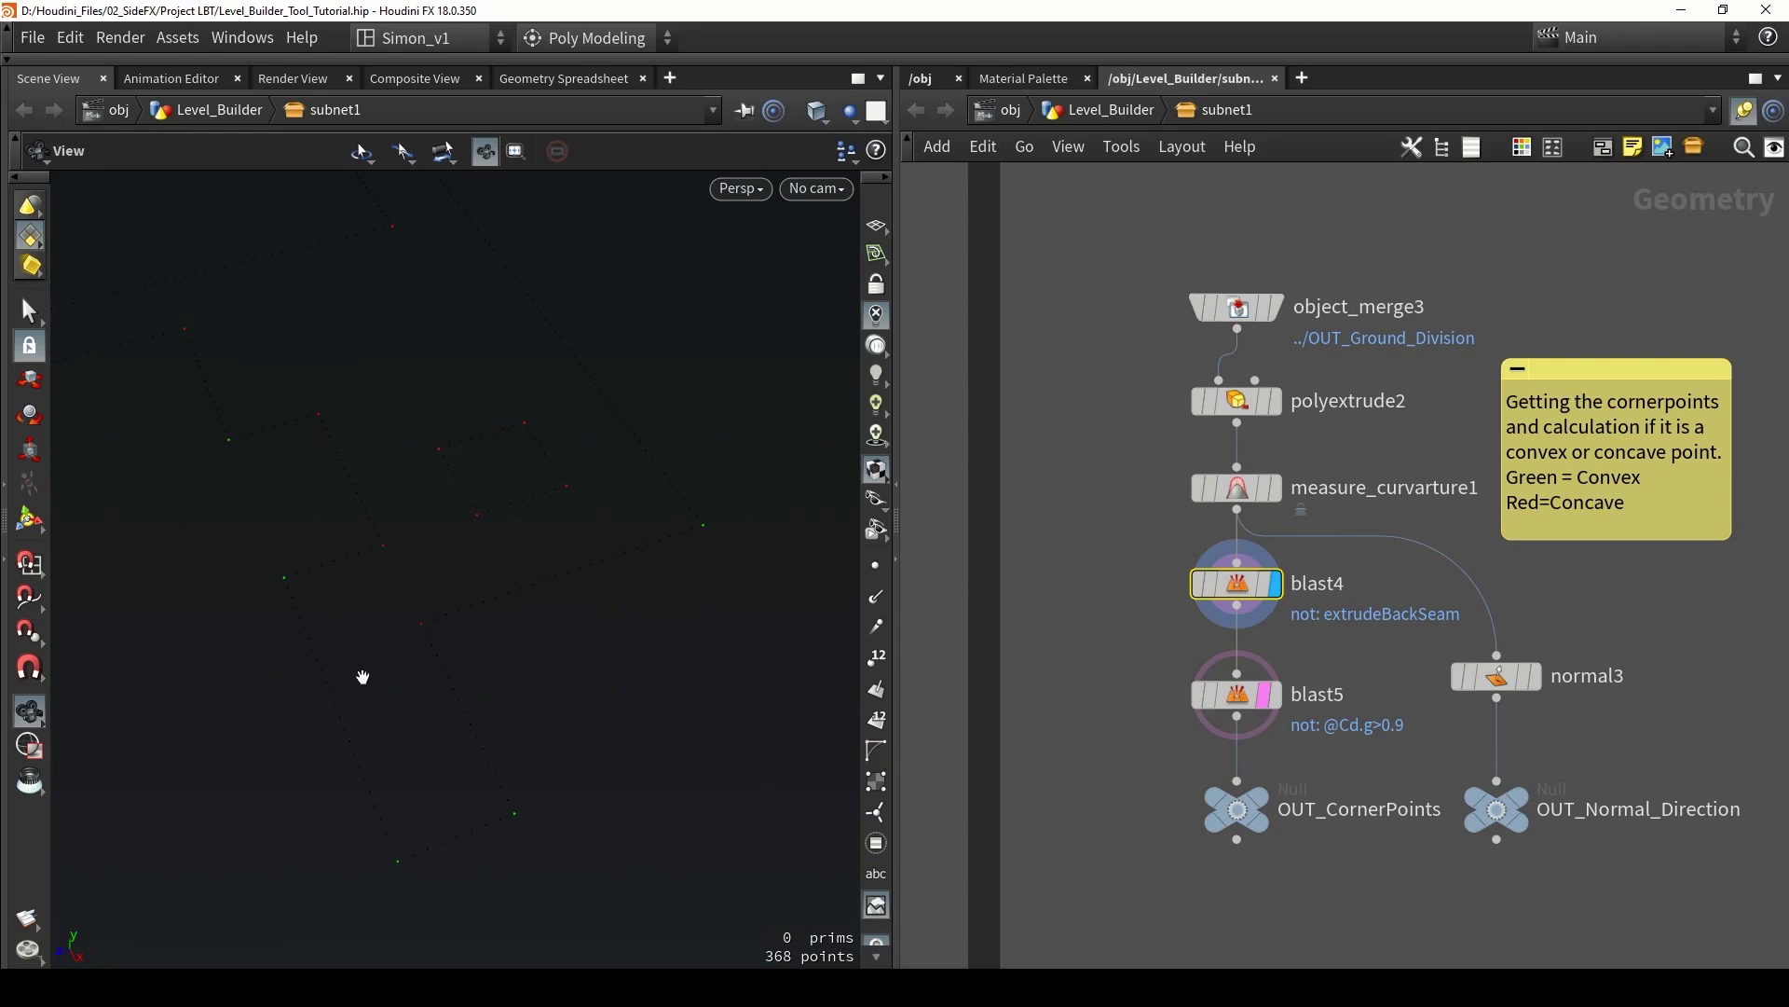
Step: Display the foreach_end3 node below copytopoints3 and examine its instance points from several angles
middle_click_drag(1056, 781, 1050, 528)
scroll(1050, 528, "down", 4)
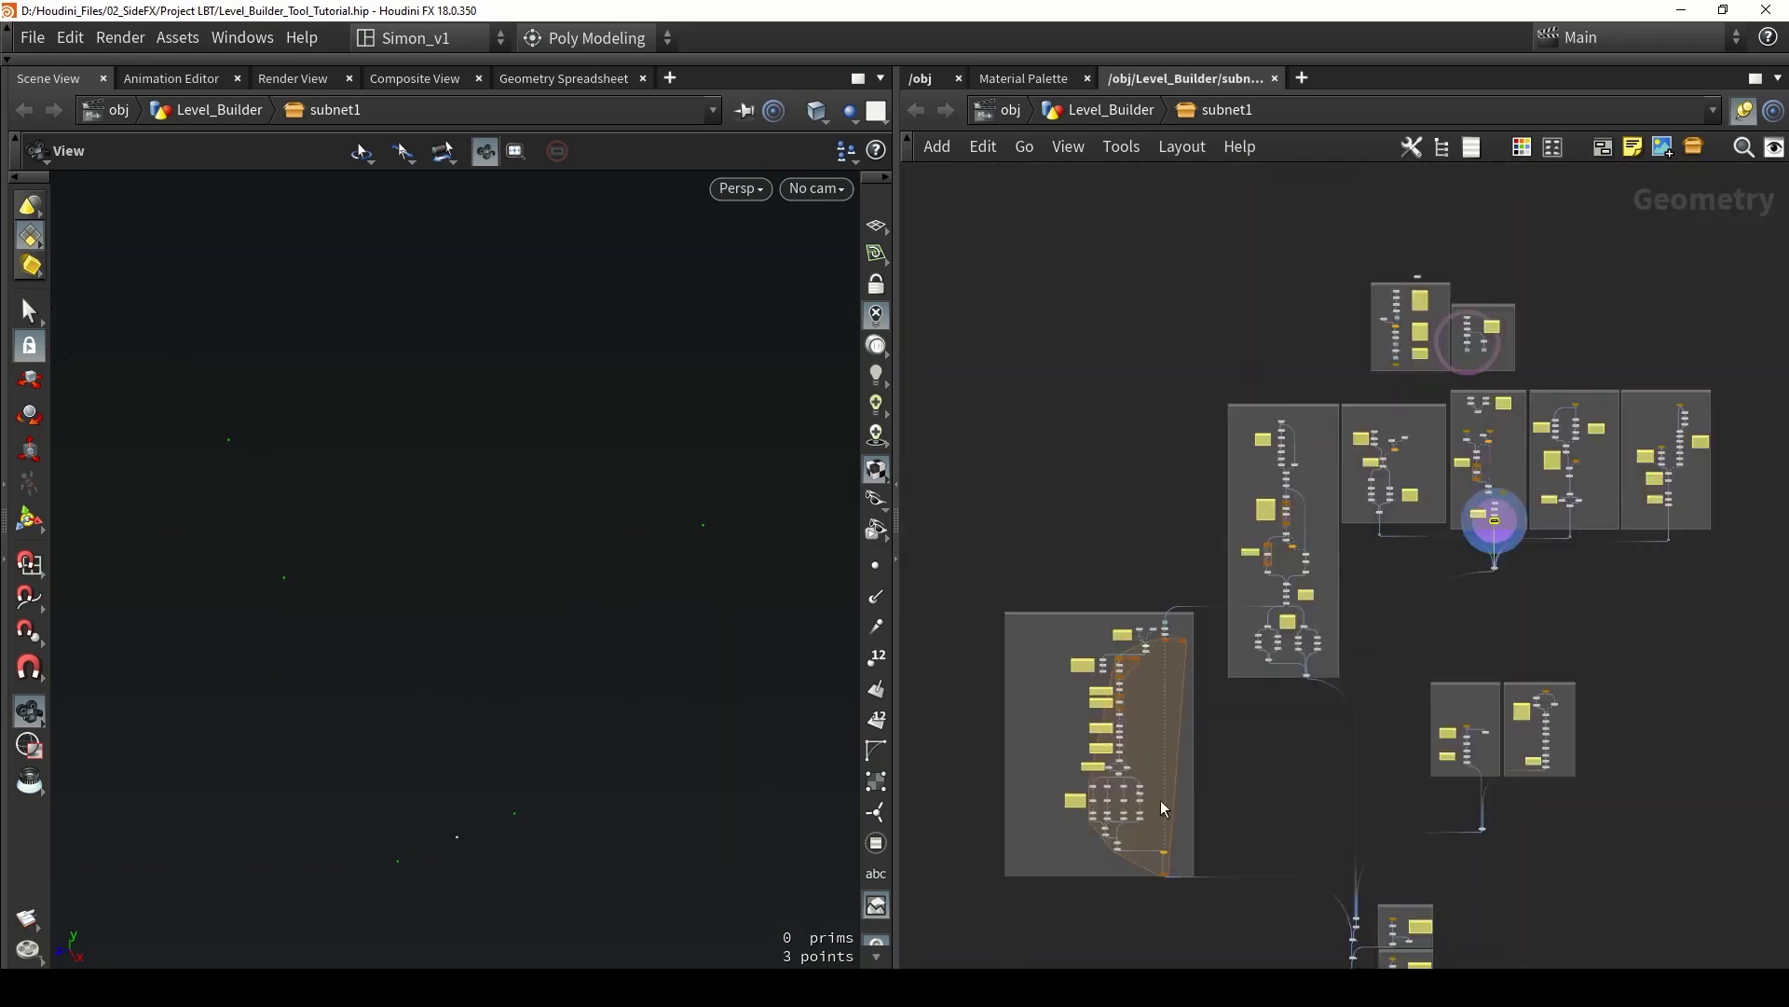
scroll(1178, 767, "up", 4)
middle_click_drag(1183, 759, 1390, 597)
scroll(1276, 764, "up", 3)
scroll(1278, 765, "up", 6)
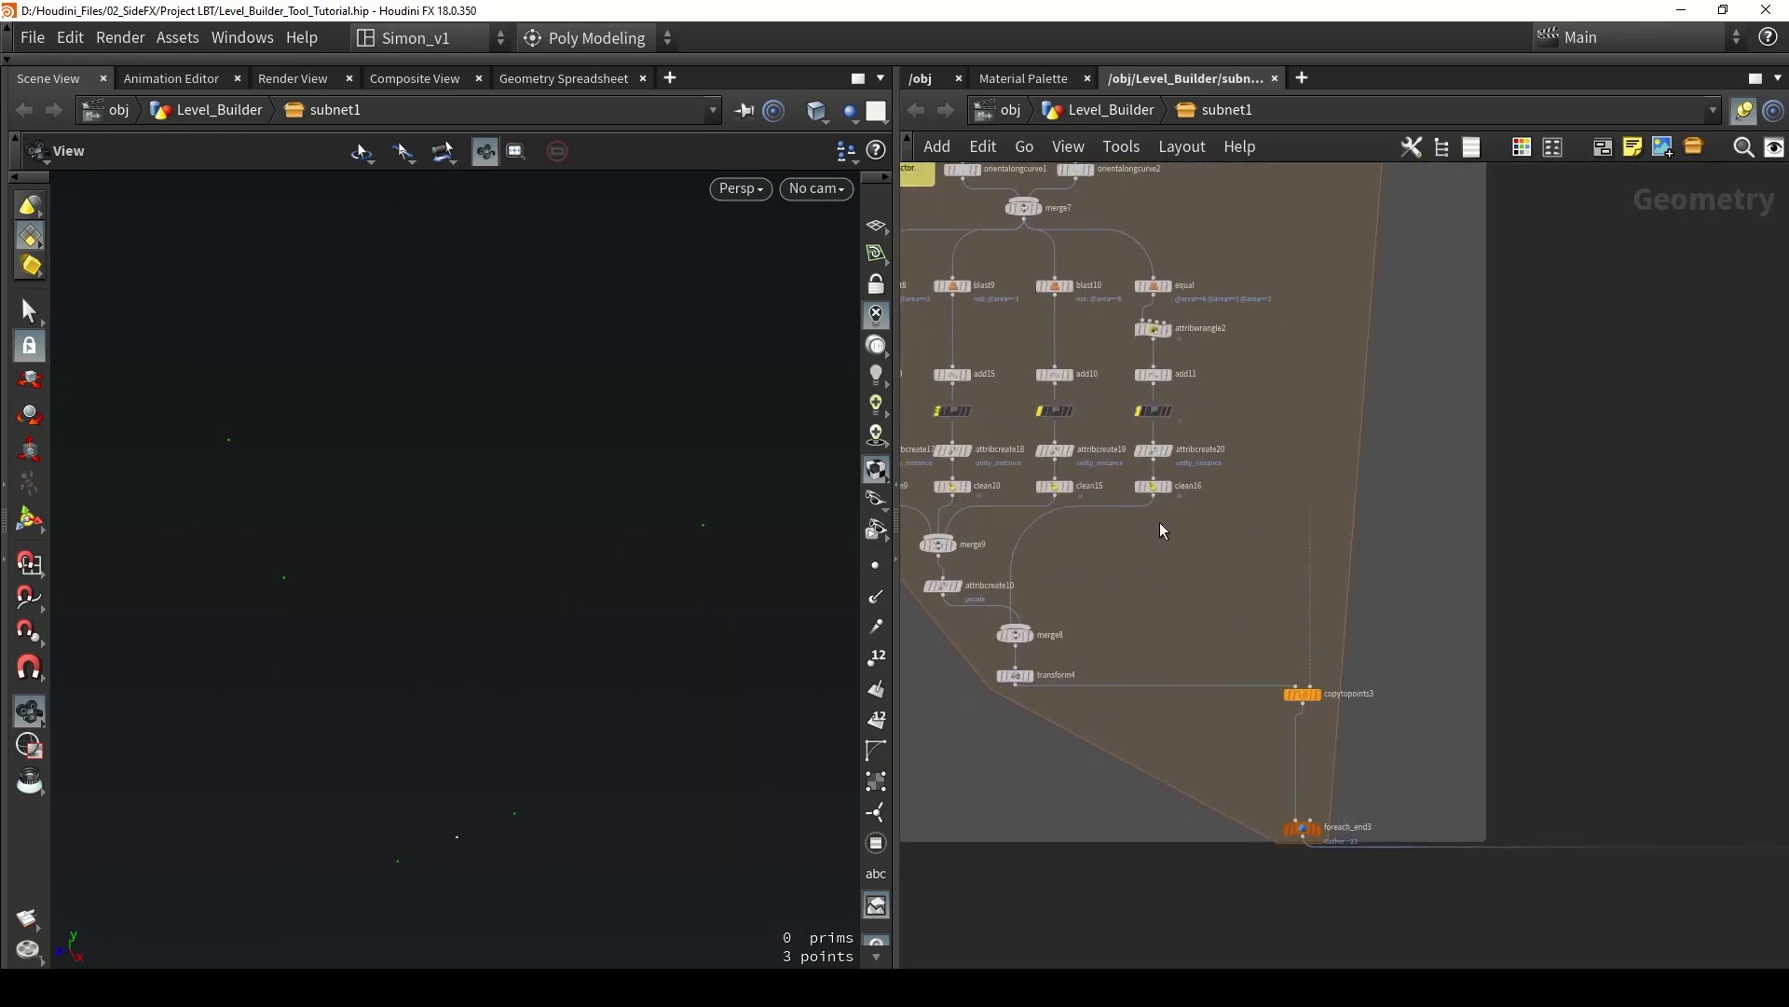
left_click(1319, 851)
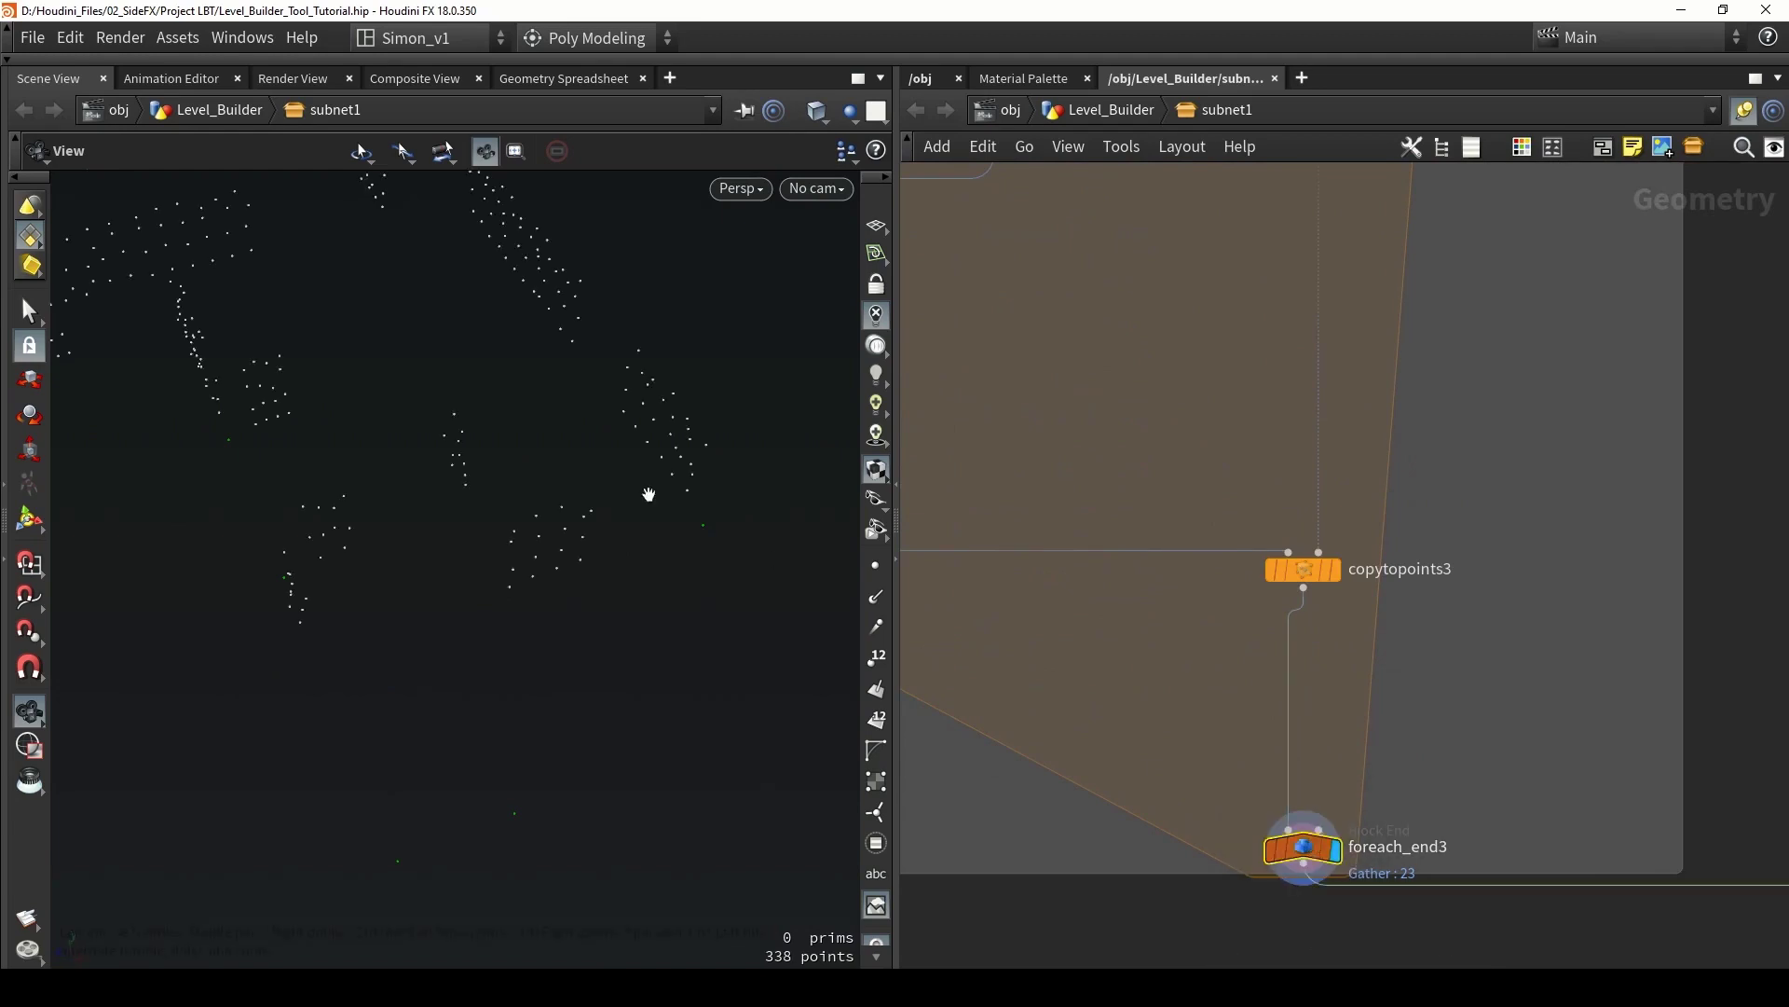
left_click_drag(643, 491, 736, 454)
left_click_drag(548, 340, 640, 464)
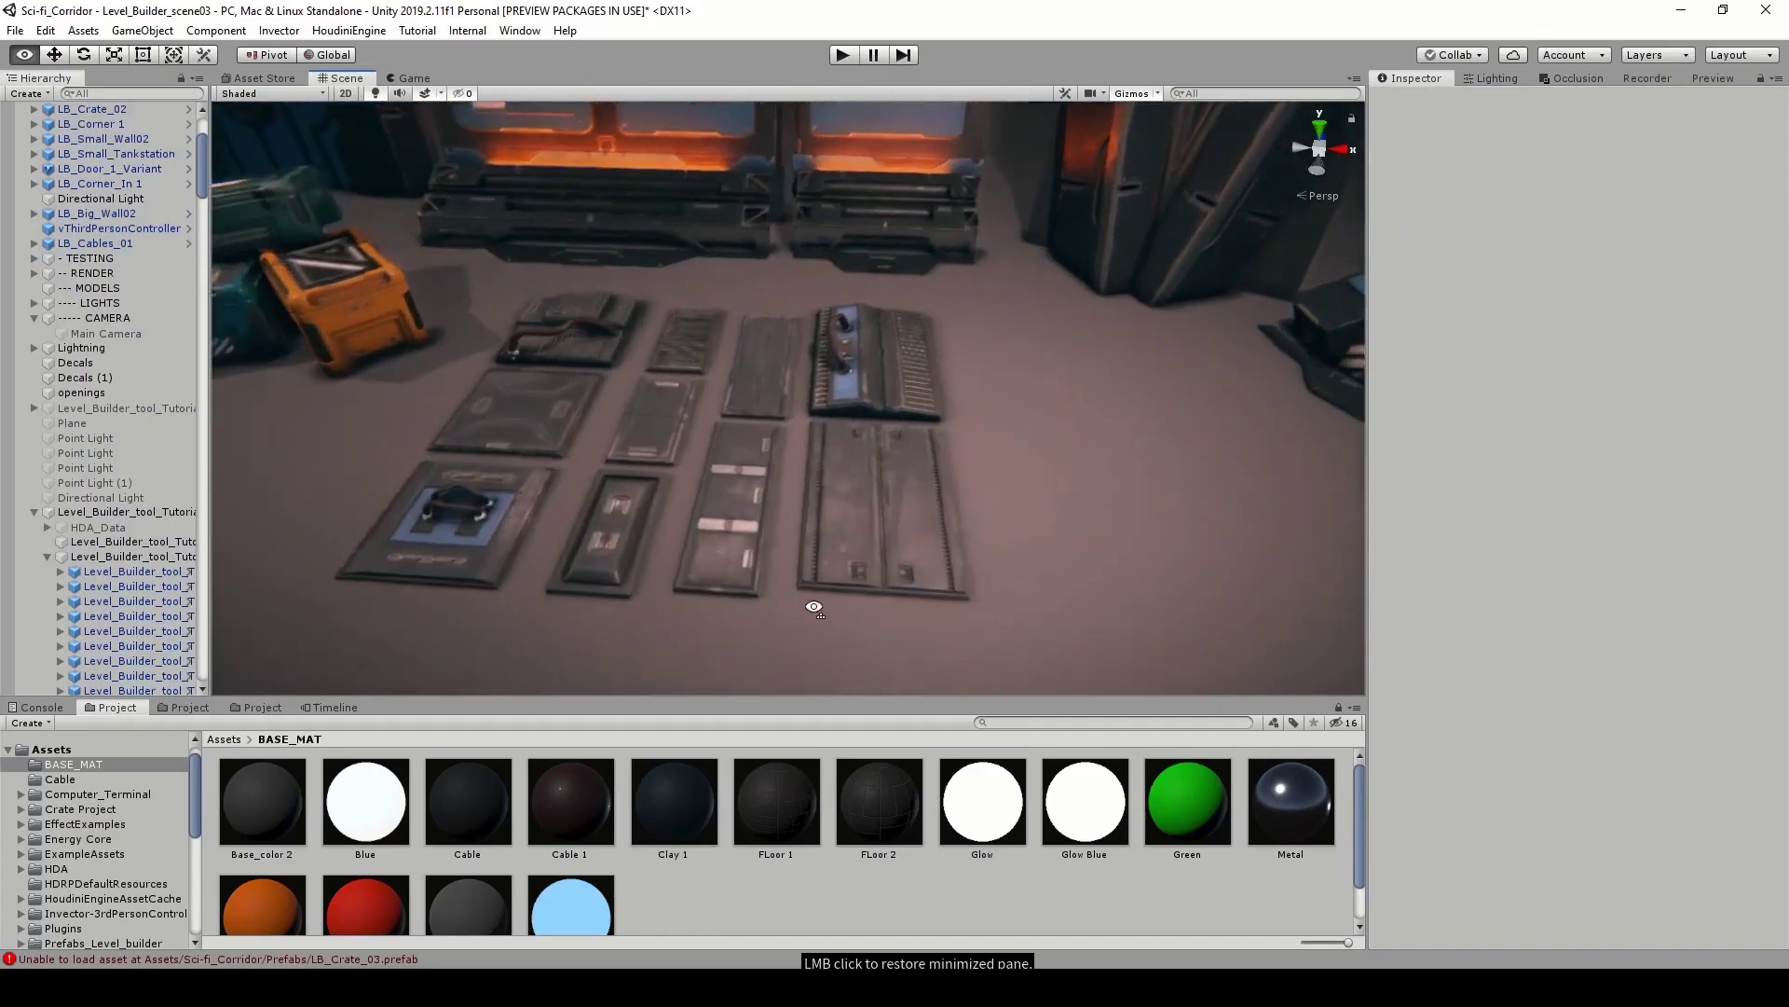
Step: Switch to Unity and inspect the modular panel pieces laid out on the corridor floor in the scene
right_click_drag(814, 607, 841, 708)
right_click_drag(585, 413, 596, 198)
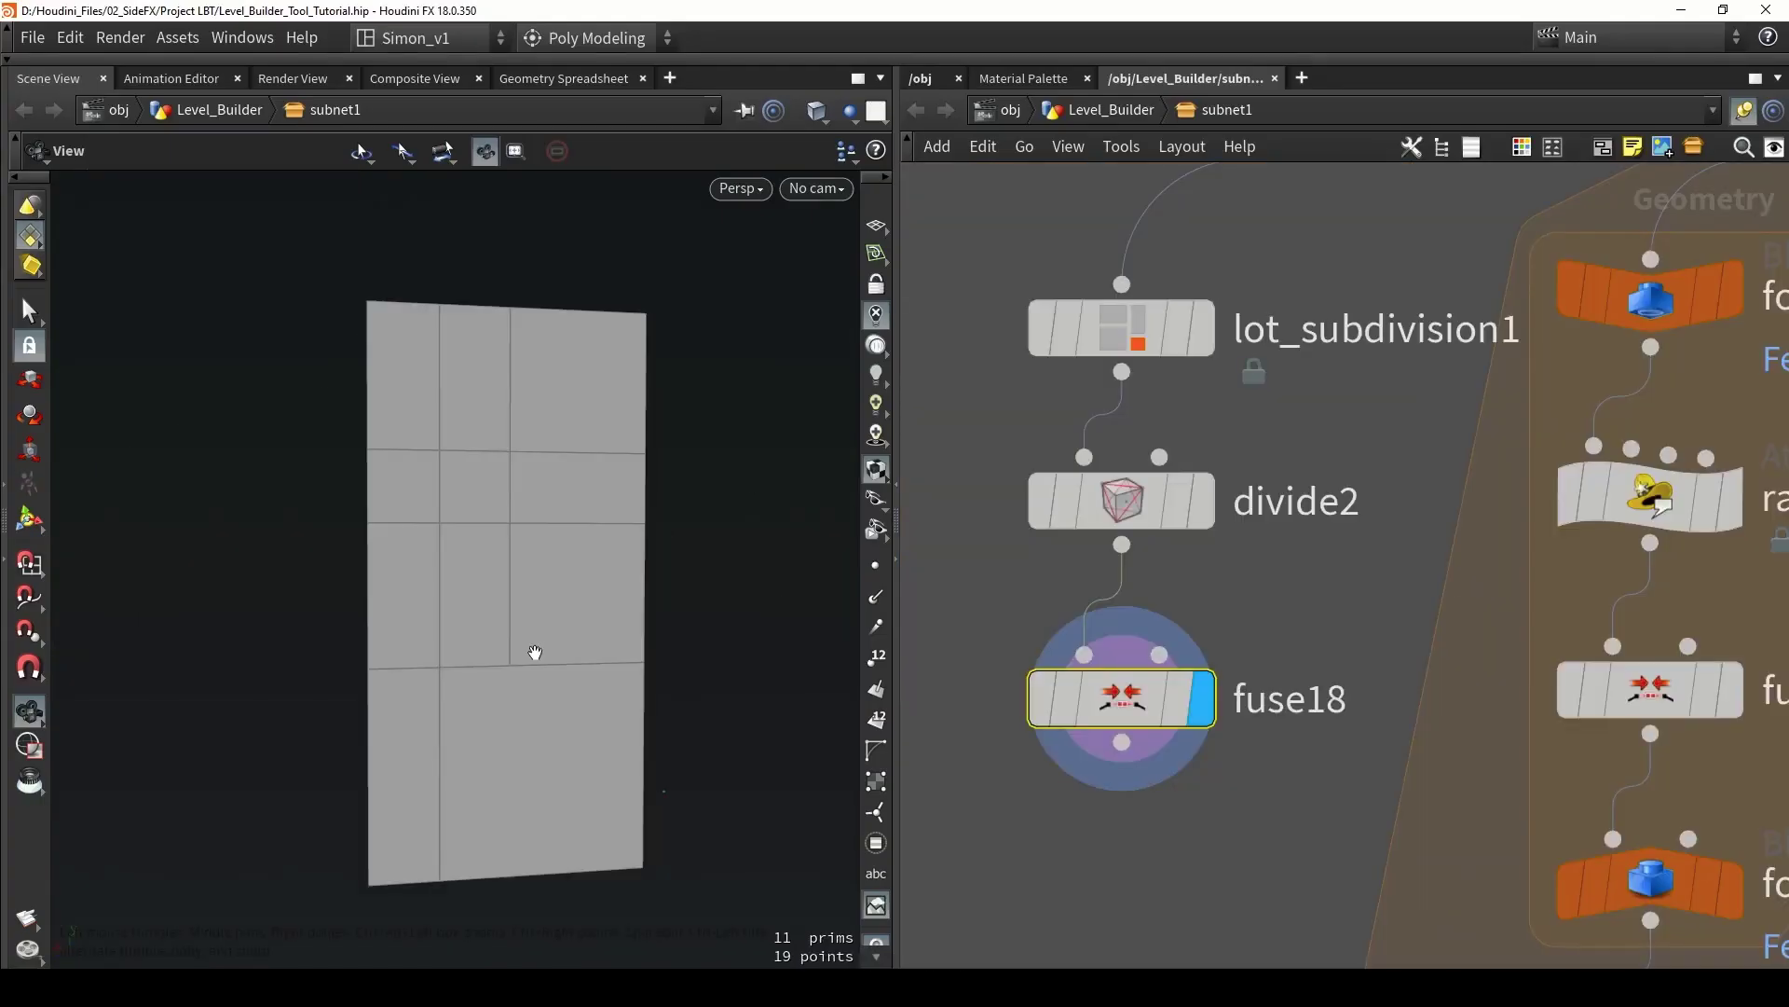
Step: Examine the subdivided rectangular panel layout produced by the fuse18 node below lot_subdivision1 and divide2
left_click_drag(536, 652, 519, 570)
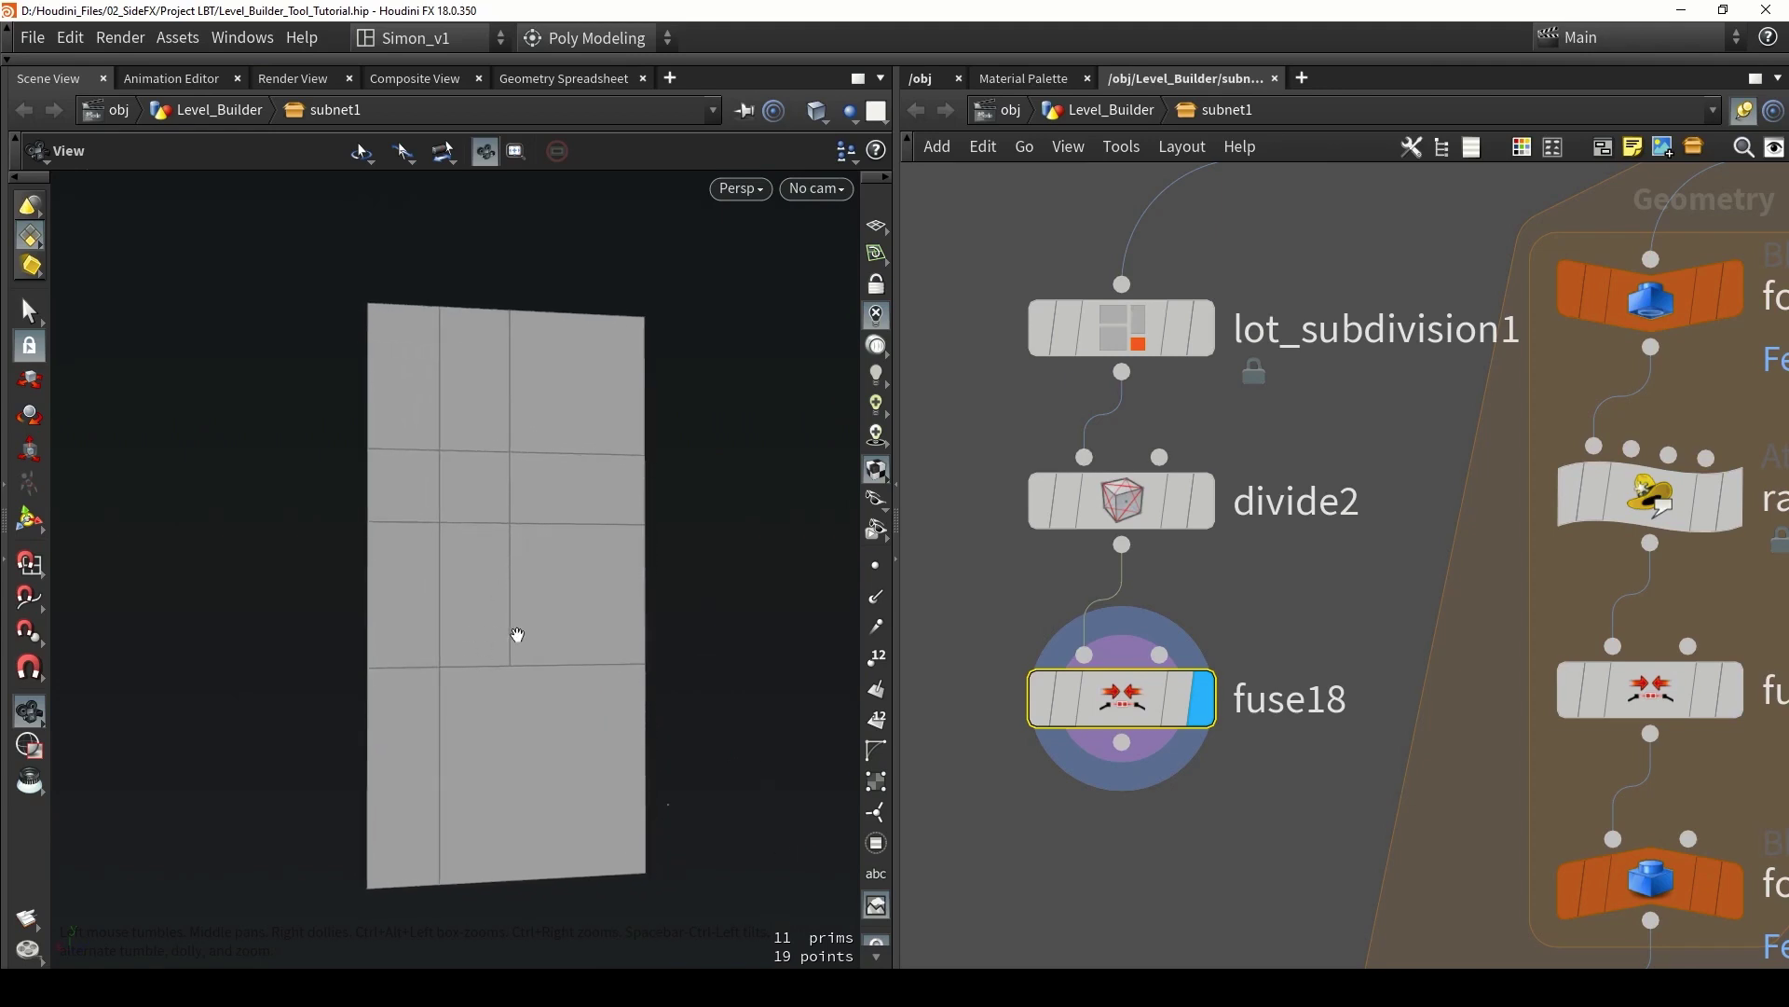
mouse_move(1098, 682)
left_click_drag(495, 461, 515, 578)
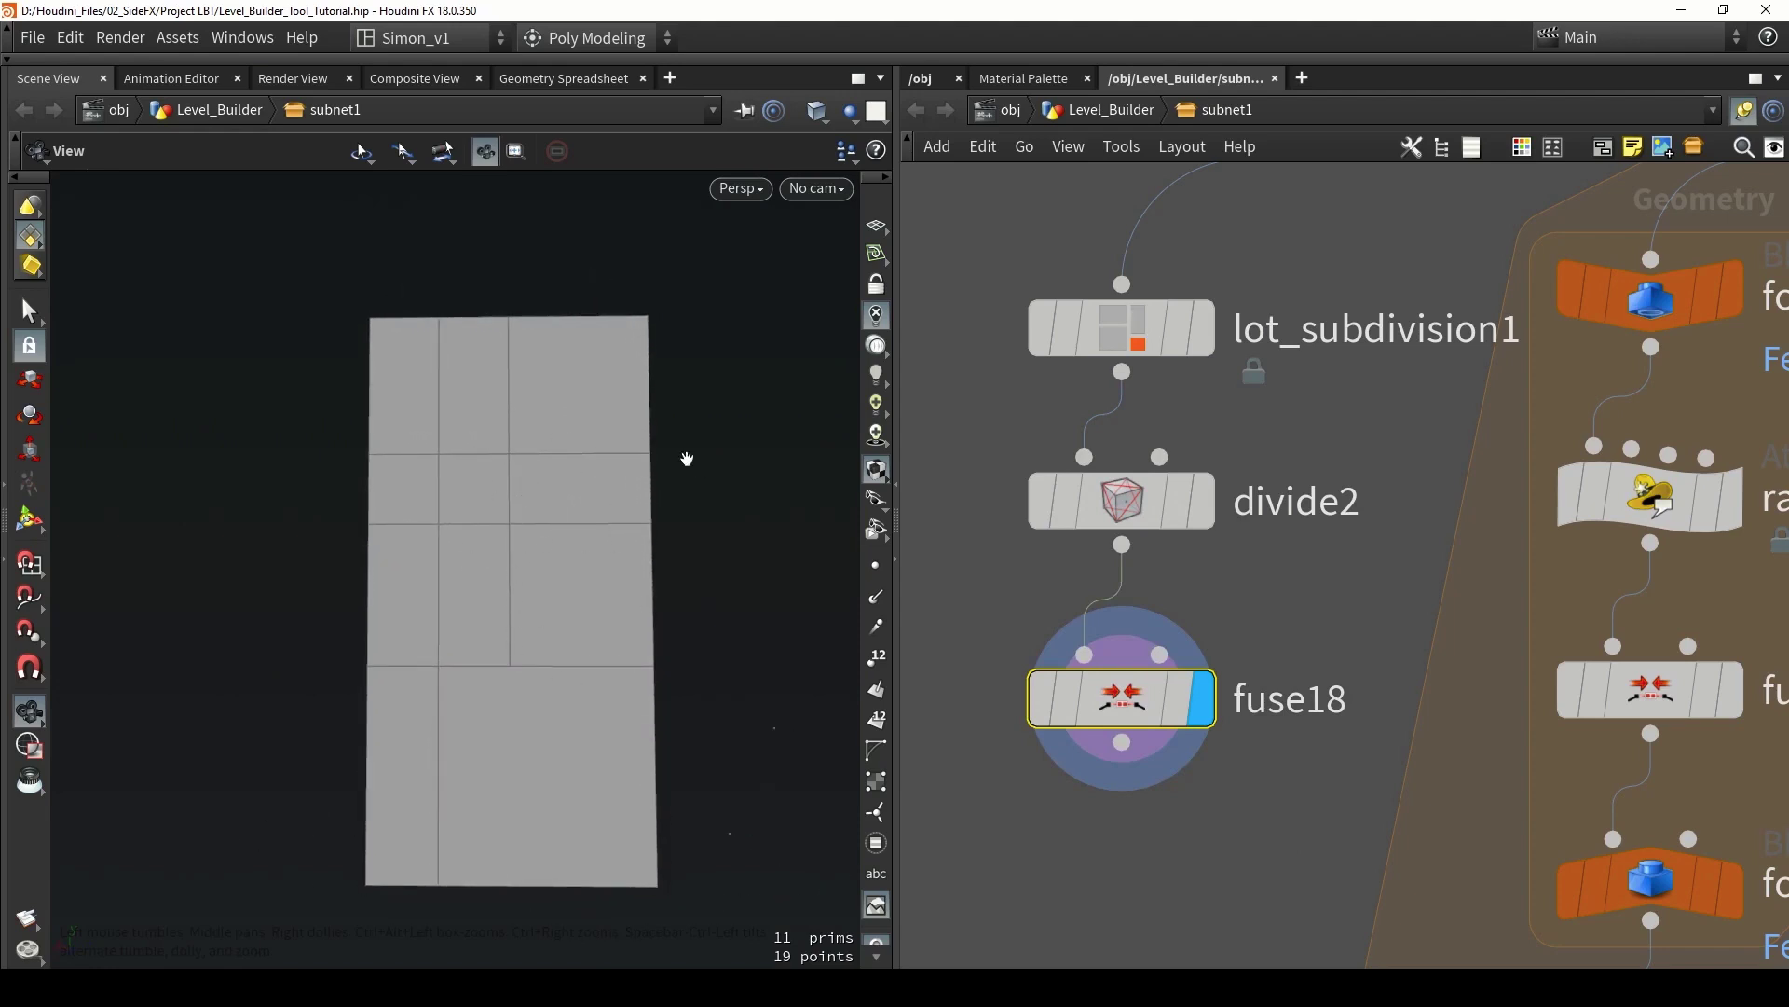
left_click_drag(687, 458, 597, 442)
Step: Frame the whole node network and inspect the row of annotated branches that join in a shared merge node
key("h")
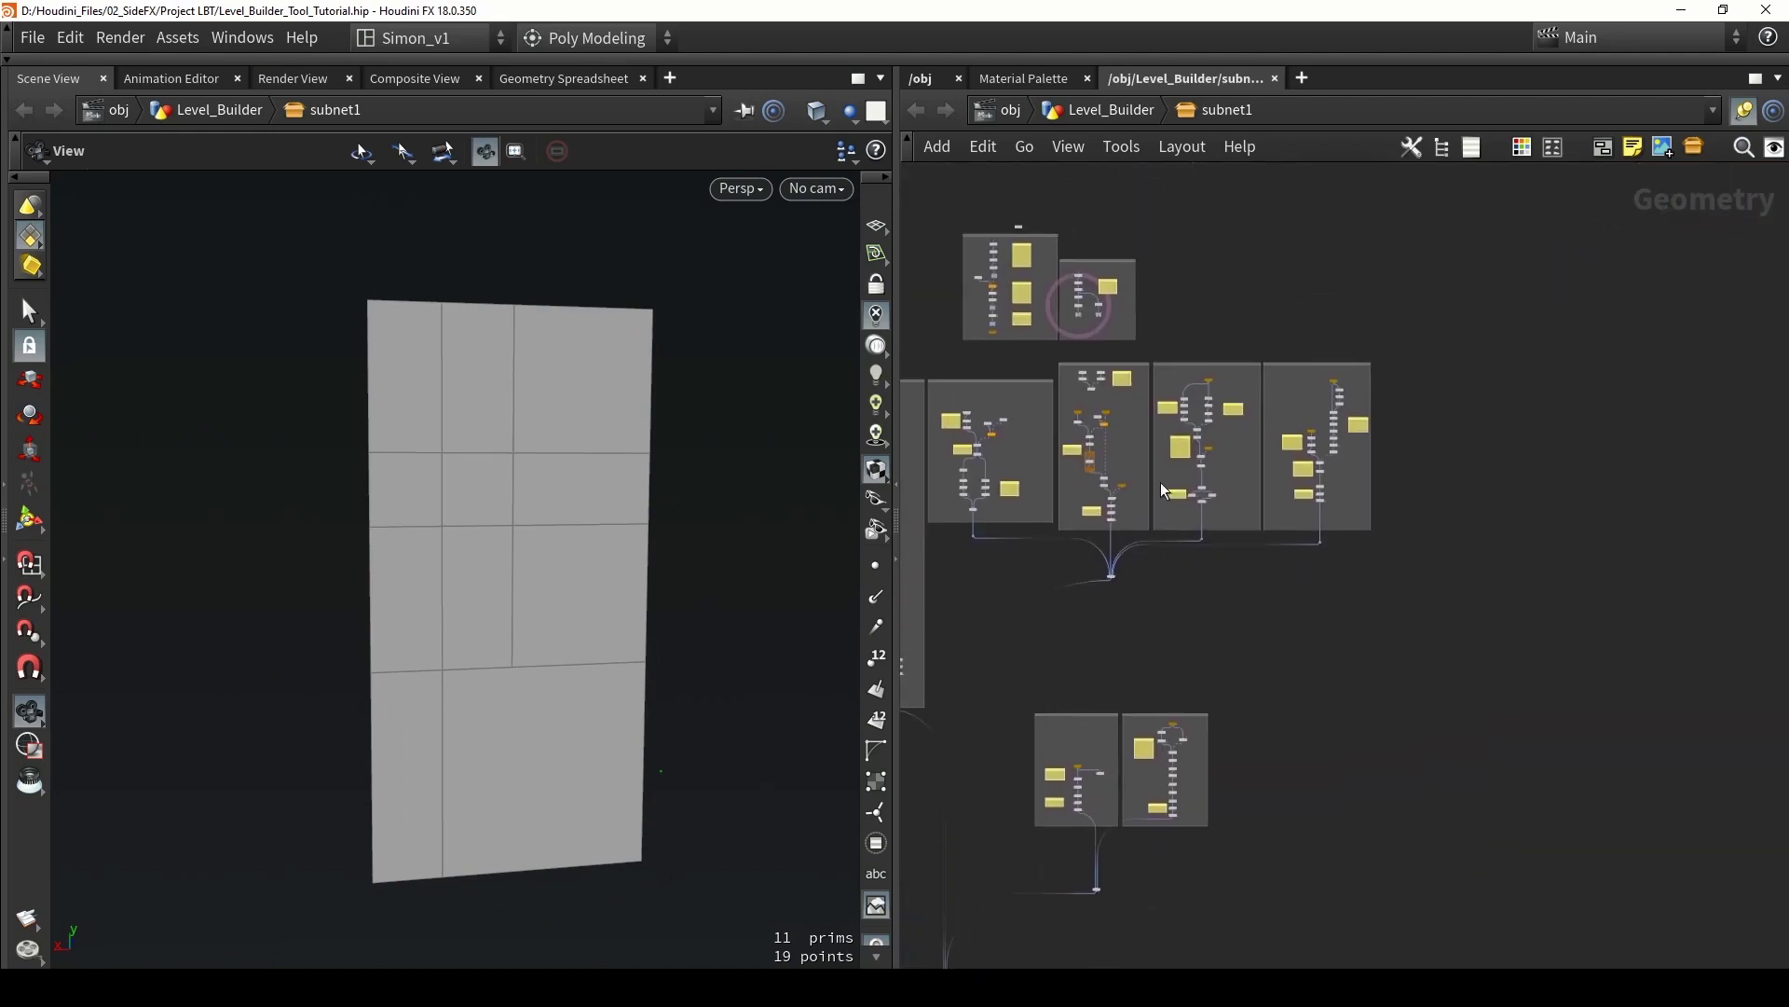
scroll(1128, 404, "up", 5)
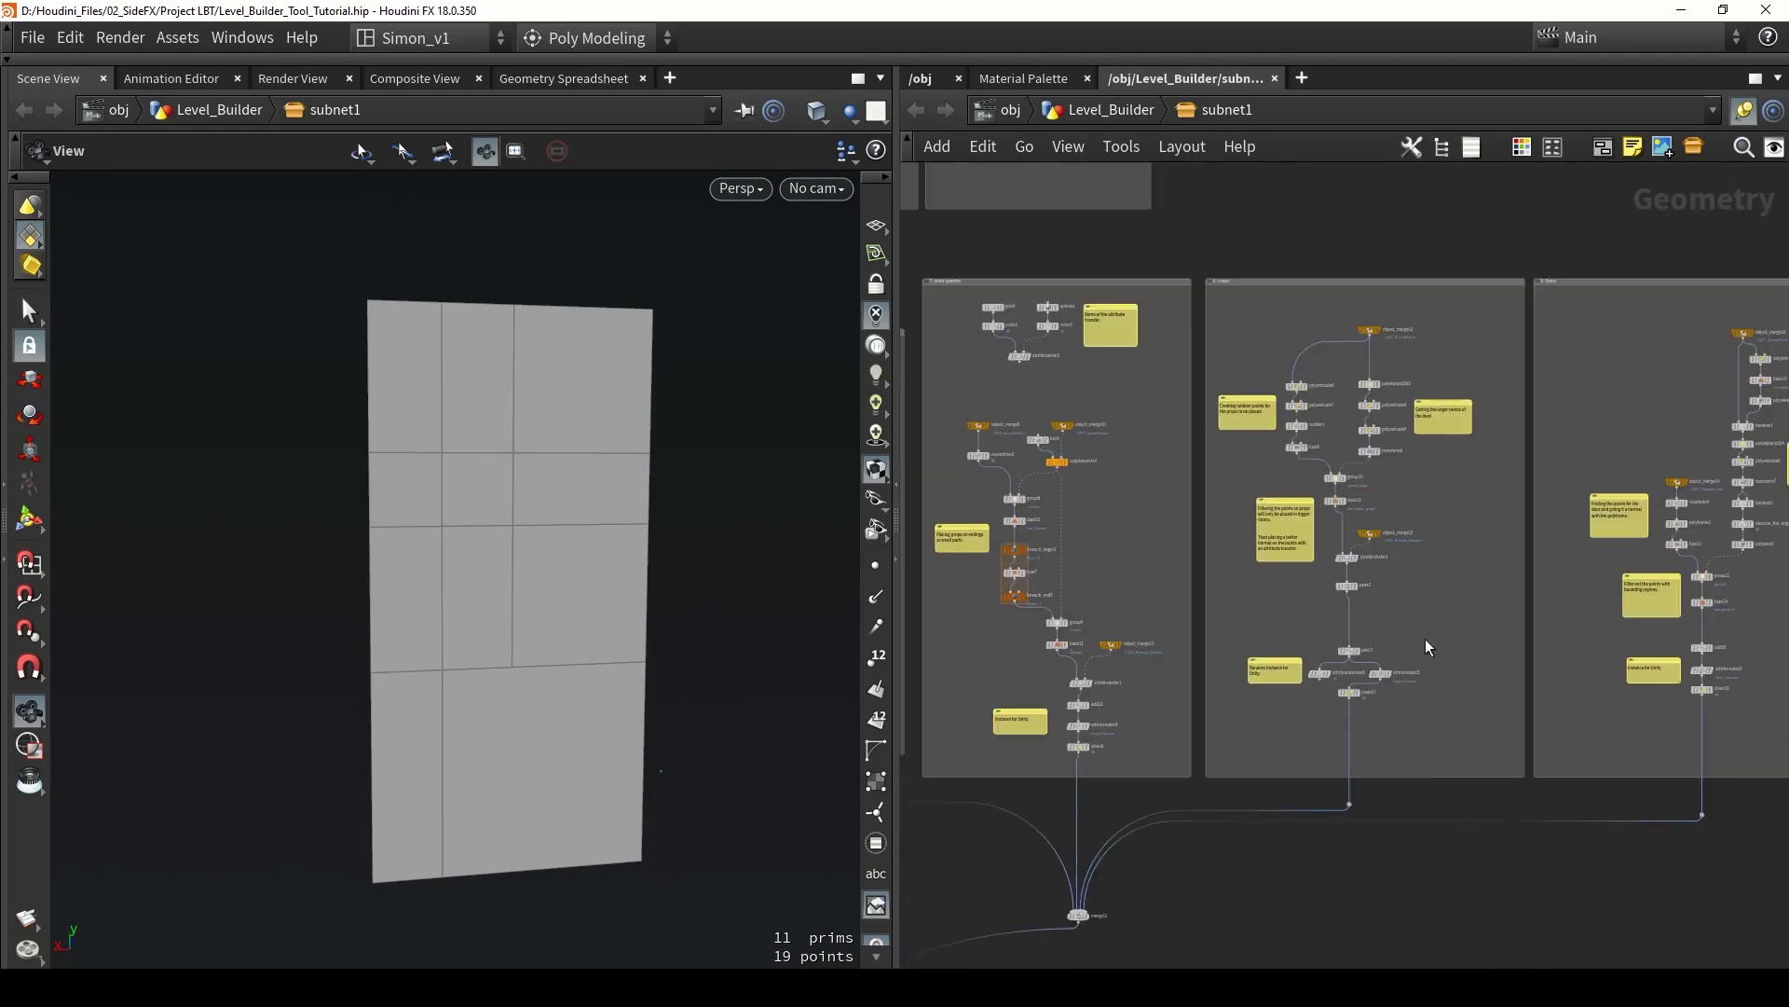
middle_click_drag(1105, 753, 1093, 741)
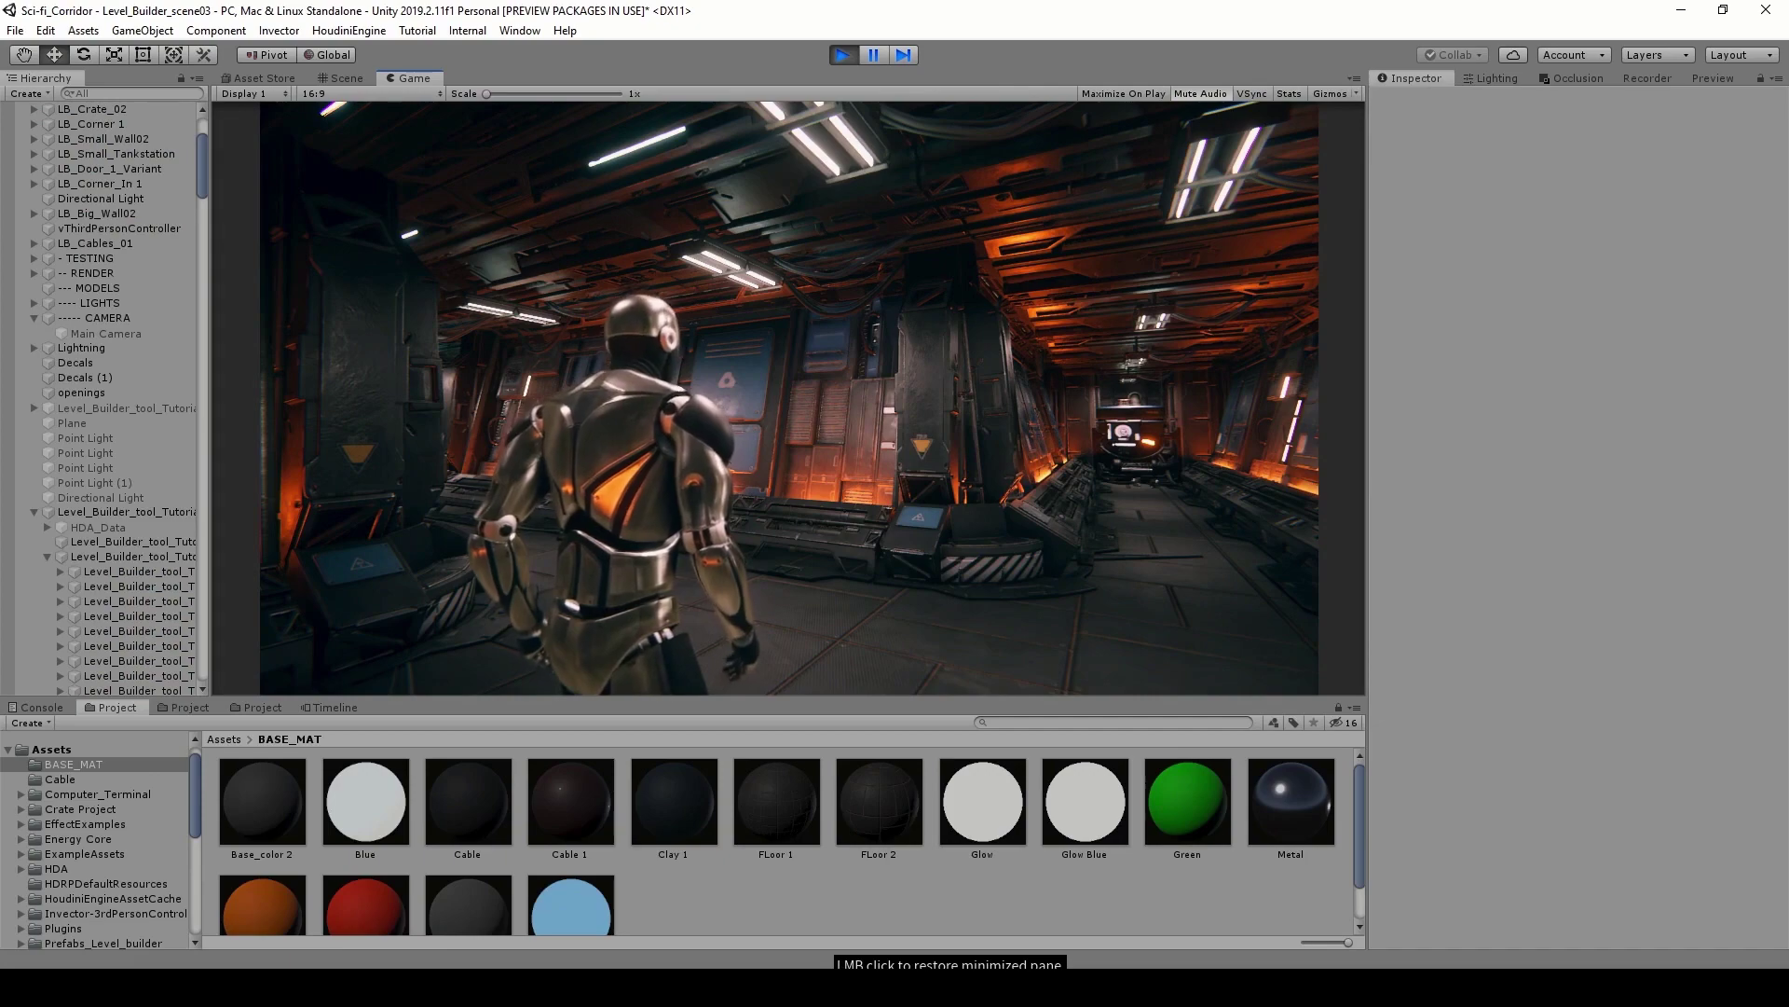
Step: Switch to Unity and walk the robot character sideways through the generated corridor in the running game
key("d")
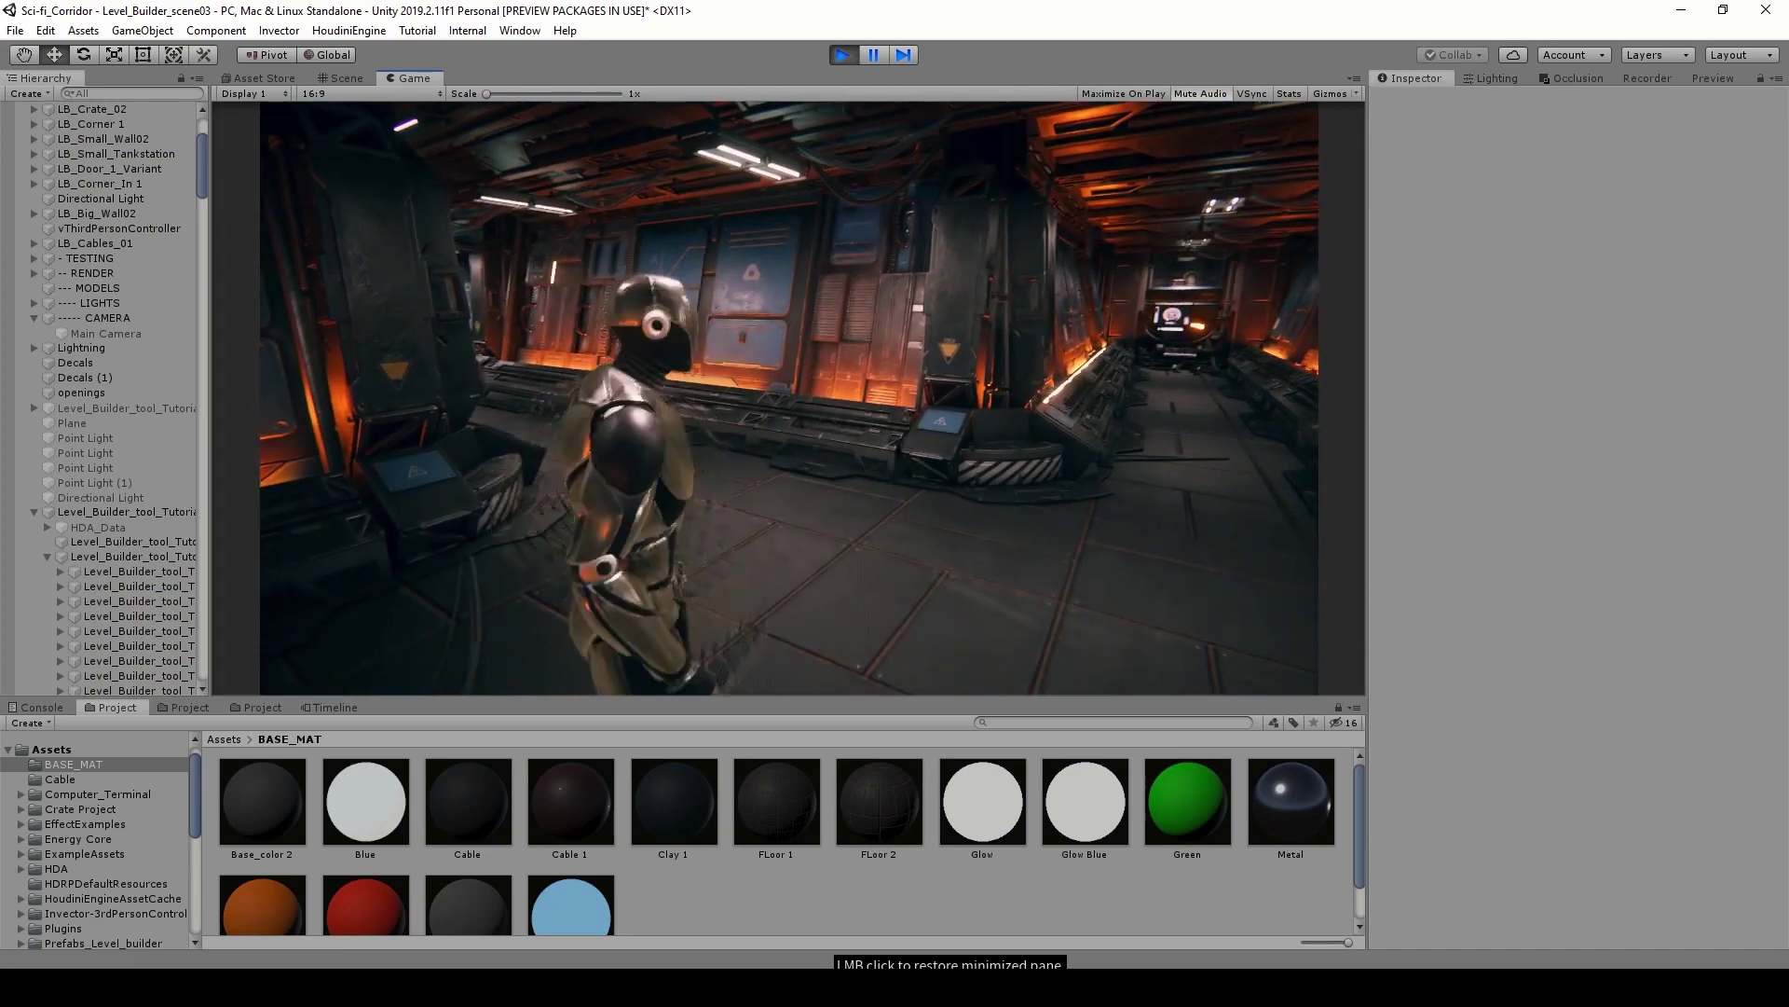